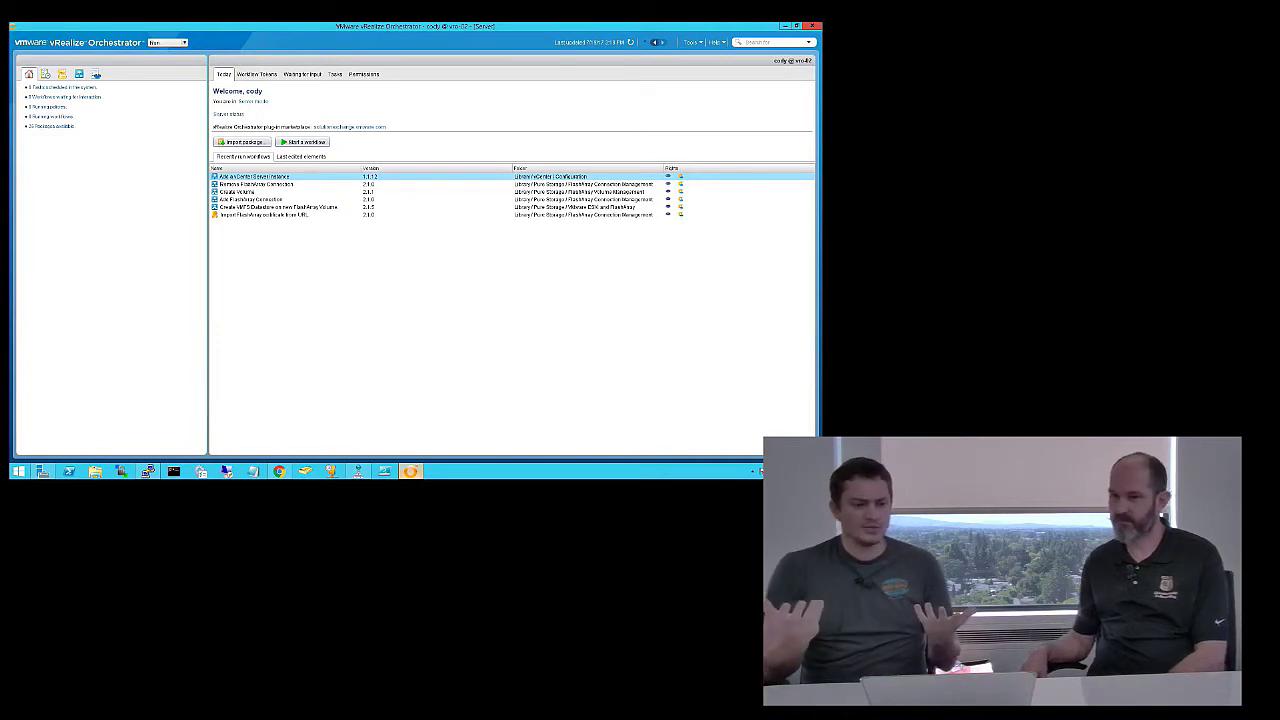
Step: Switch to the Workflows library and collapse the Pure Storage folder to show its details
click(79, 74)
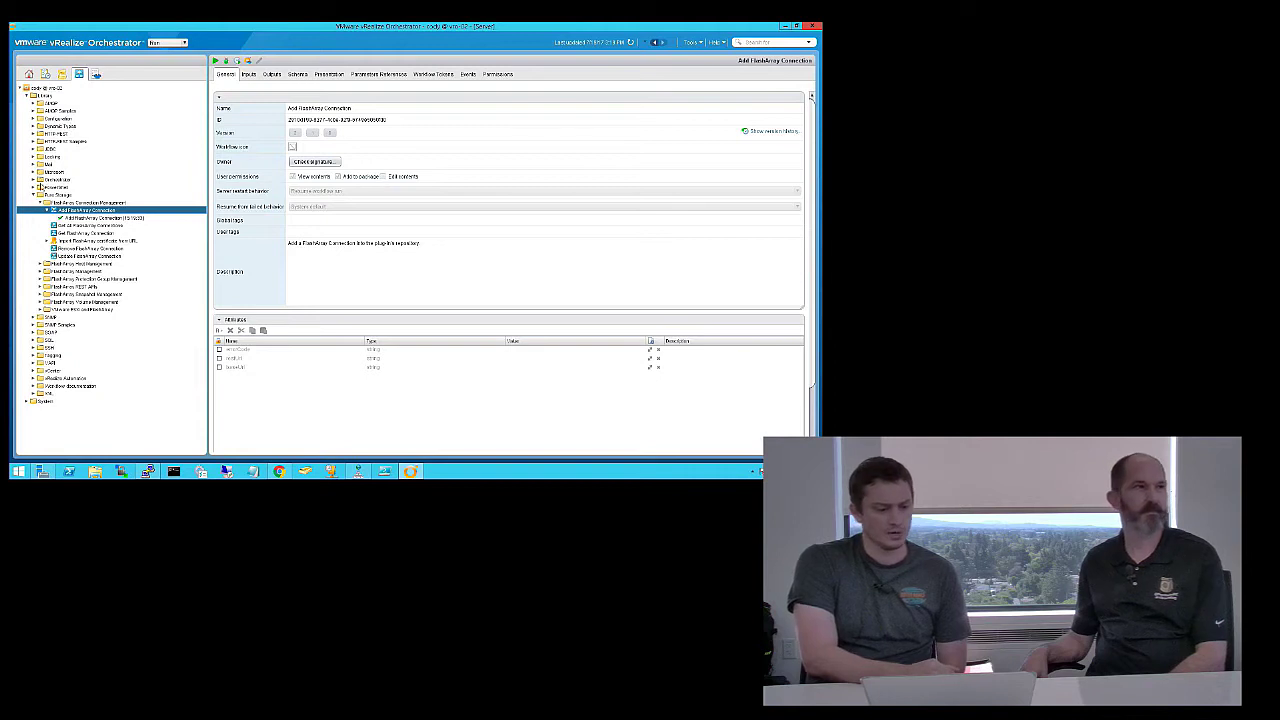
click(38, 195)
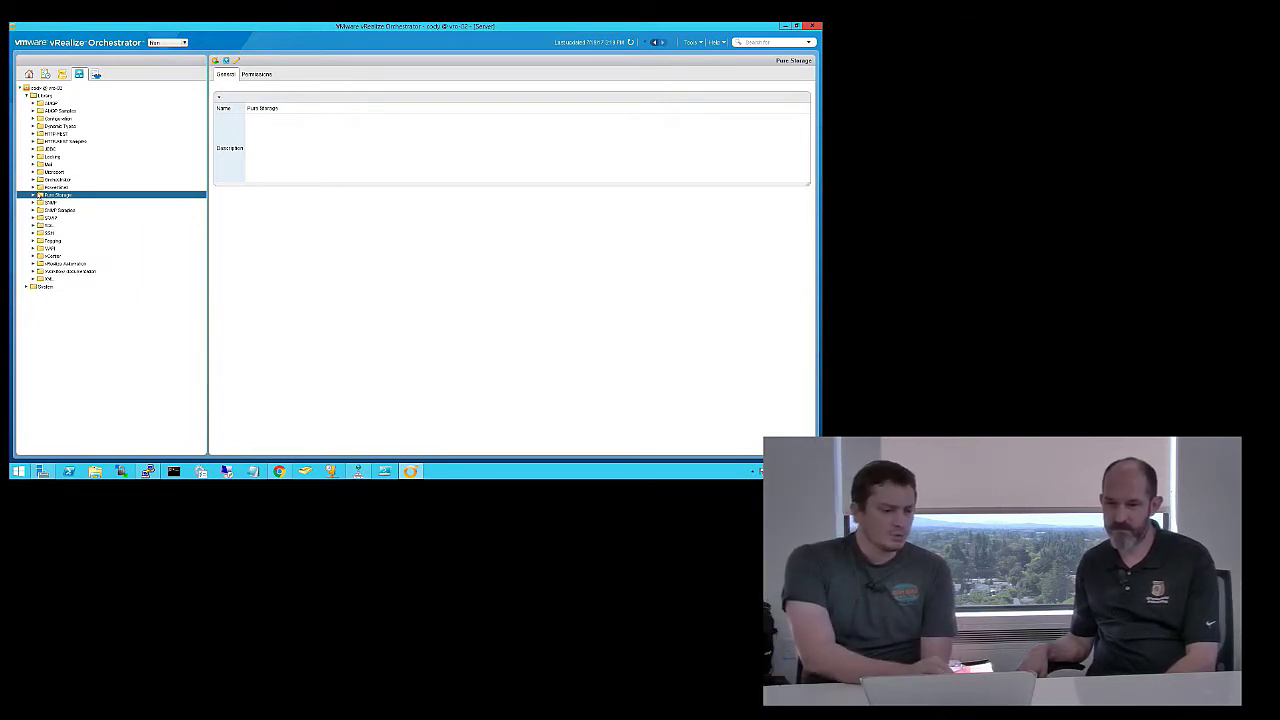
Step: Expand Pure Storage and its Host Management, FlashArray Management and Protection Group folders
click(35, 195)
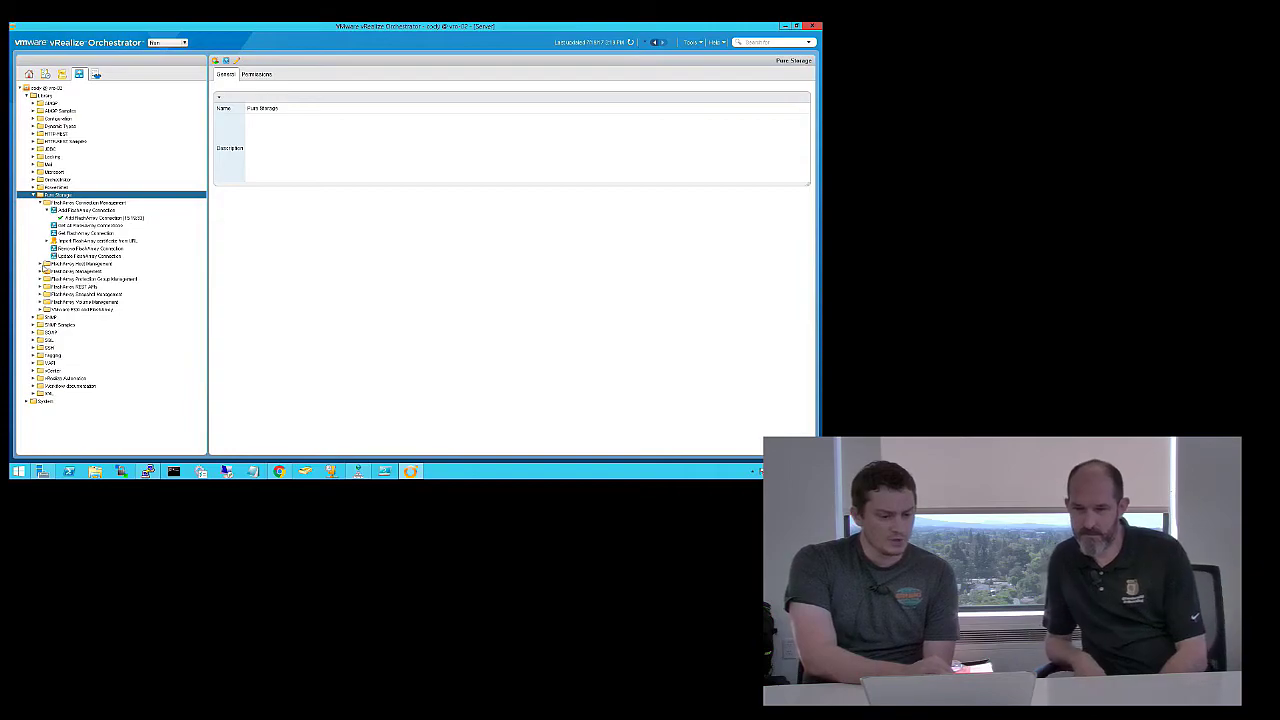
click(41, 263)
click(59, 405)
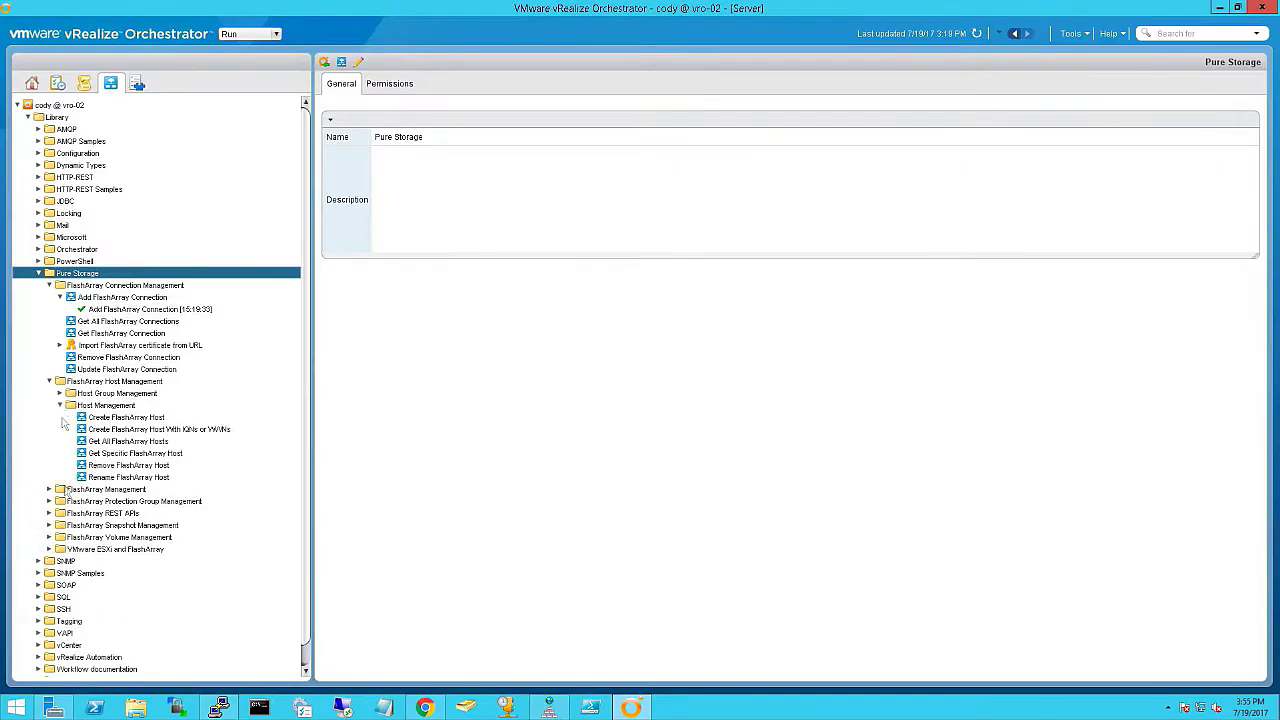
click(49, 490)
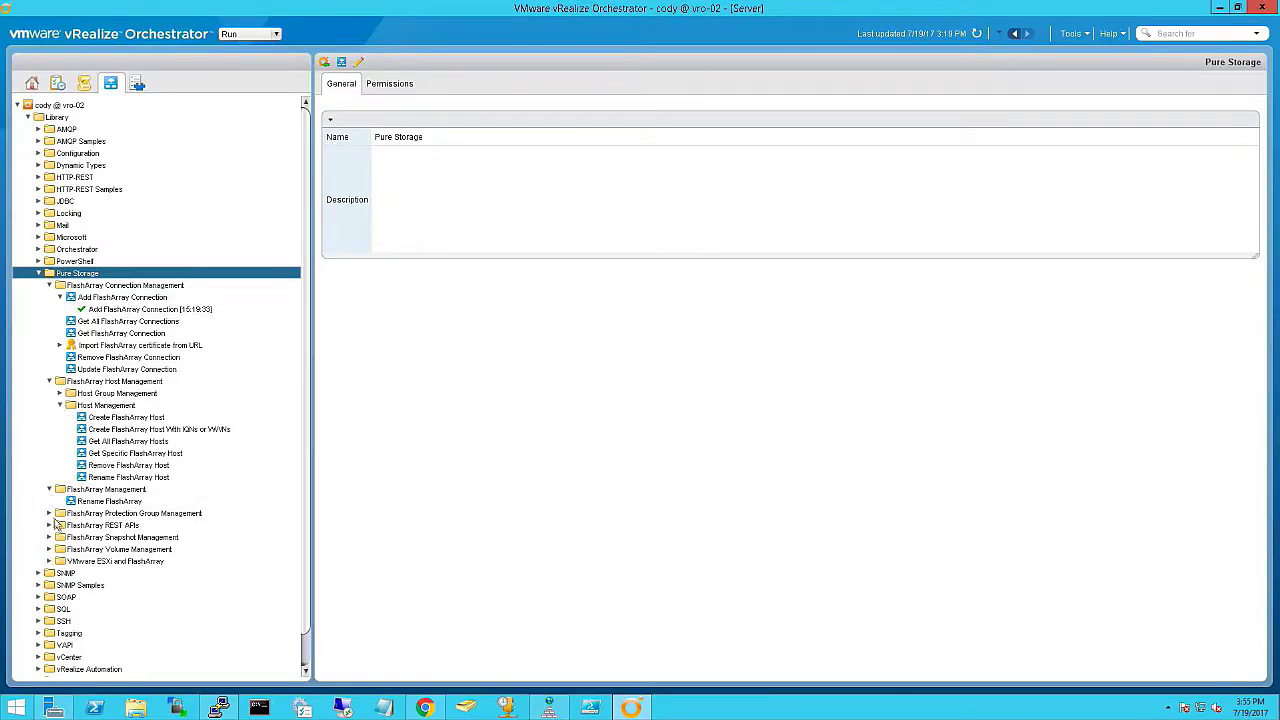
click(50, 514)
click(59, 525)
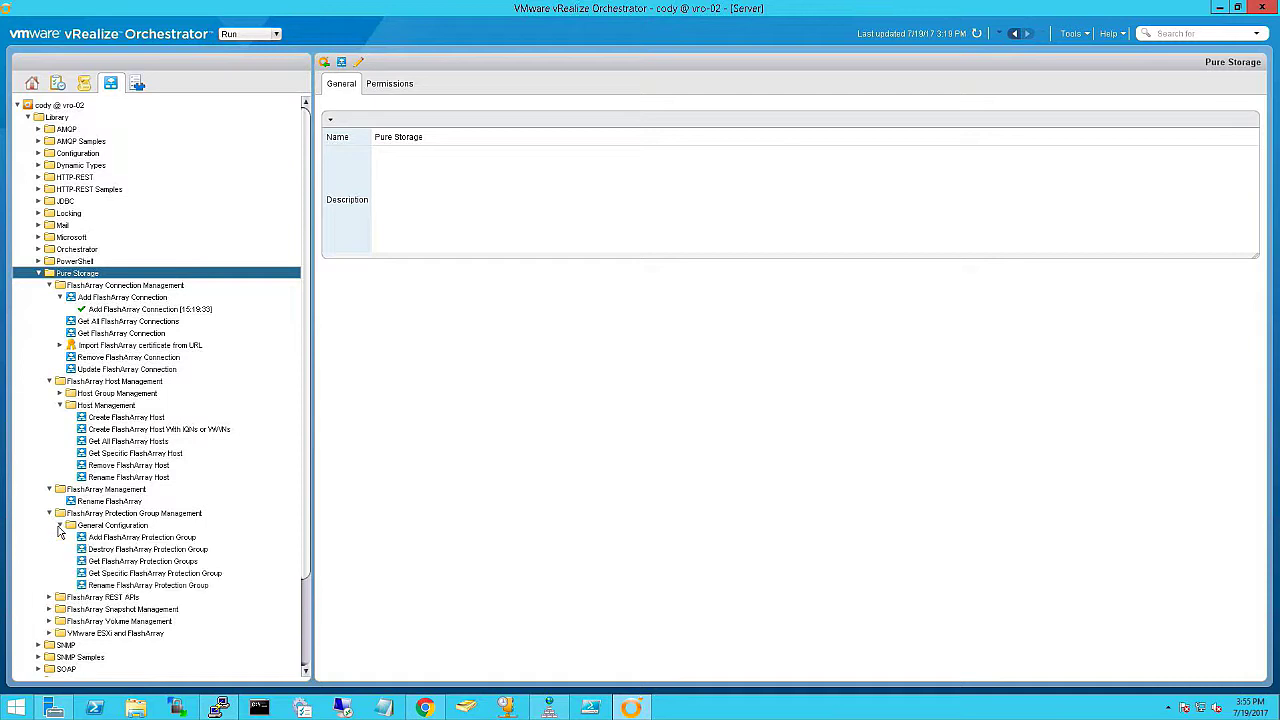
Step: Expand the Volume Management and VMware ESXi and FlashArray workflow folders
click(50, 621)
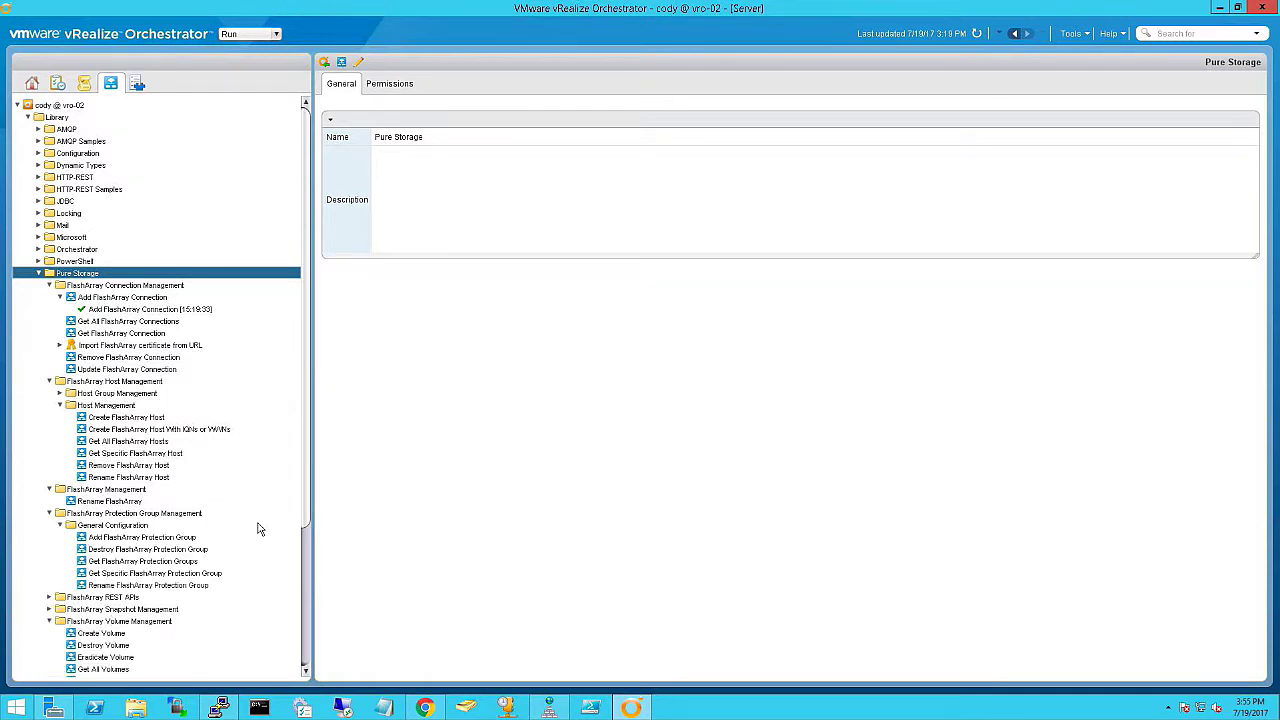
scroll(180, 560, down, 4)
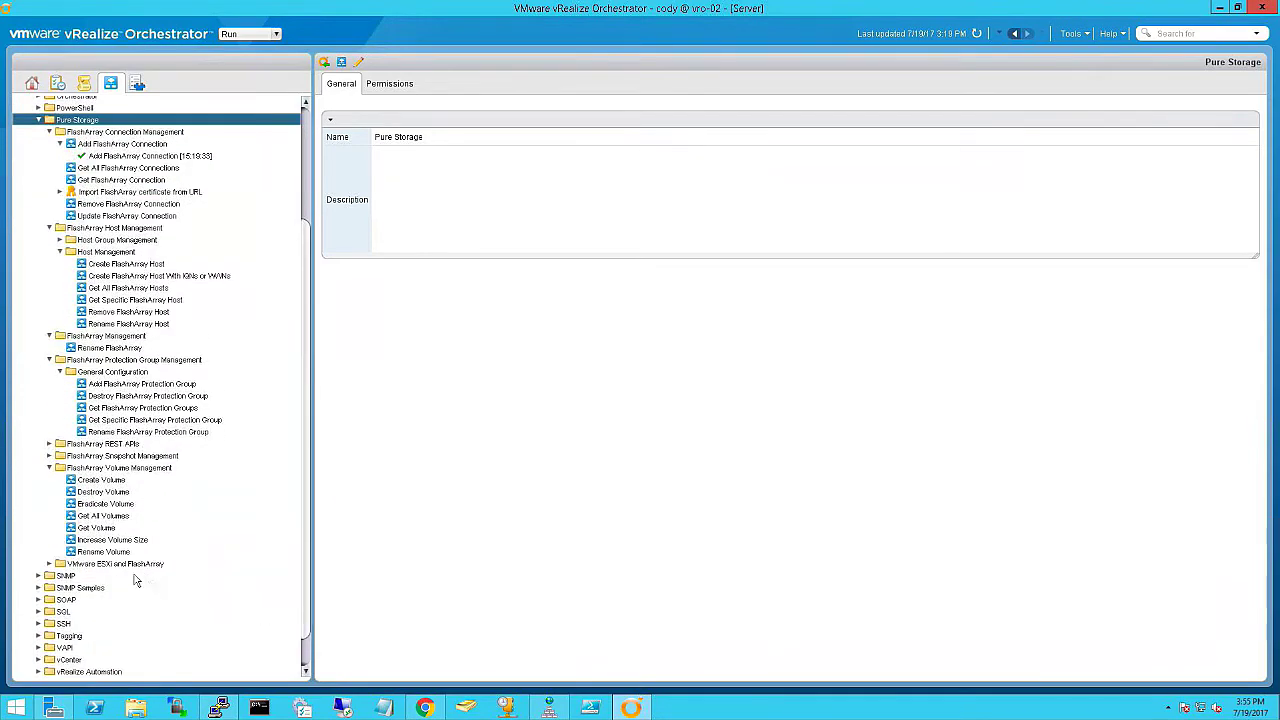
click(49, 564)
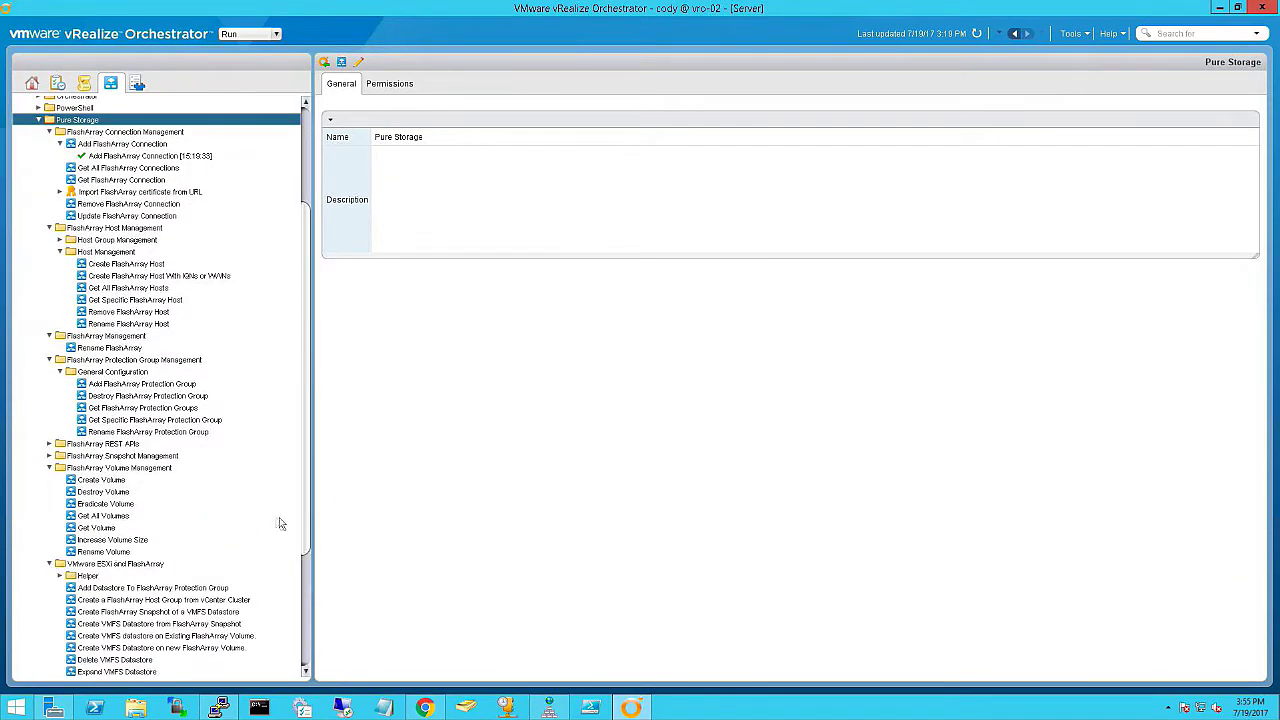
scroll(308, 530, down, 2)
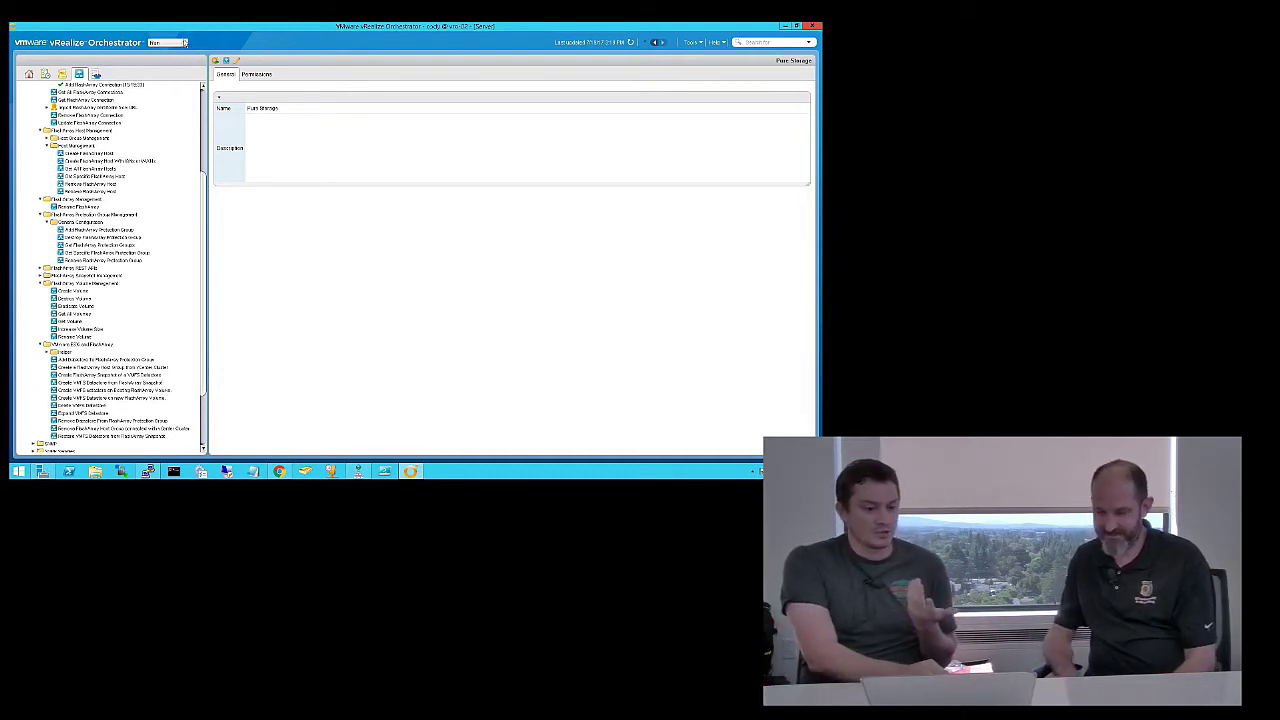
click(183, 42)
Step: Switch to Design mode, browse the storage host actions, then show Pure Storage's FlashArray connection in the Inventory
click(172, 60)
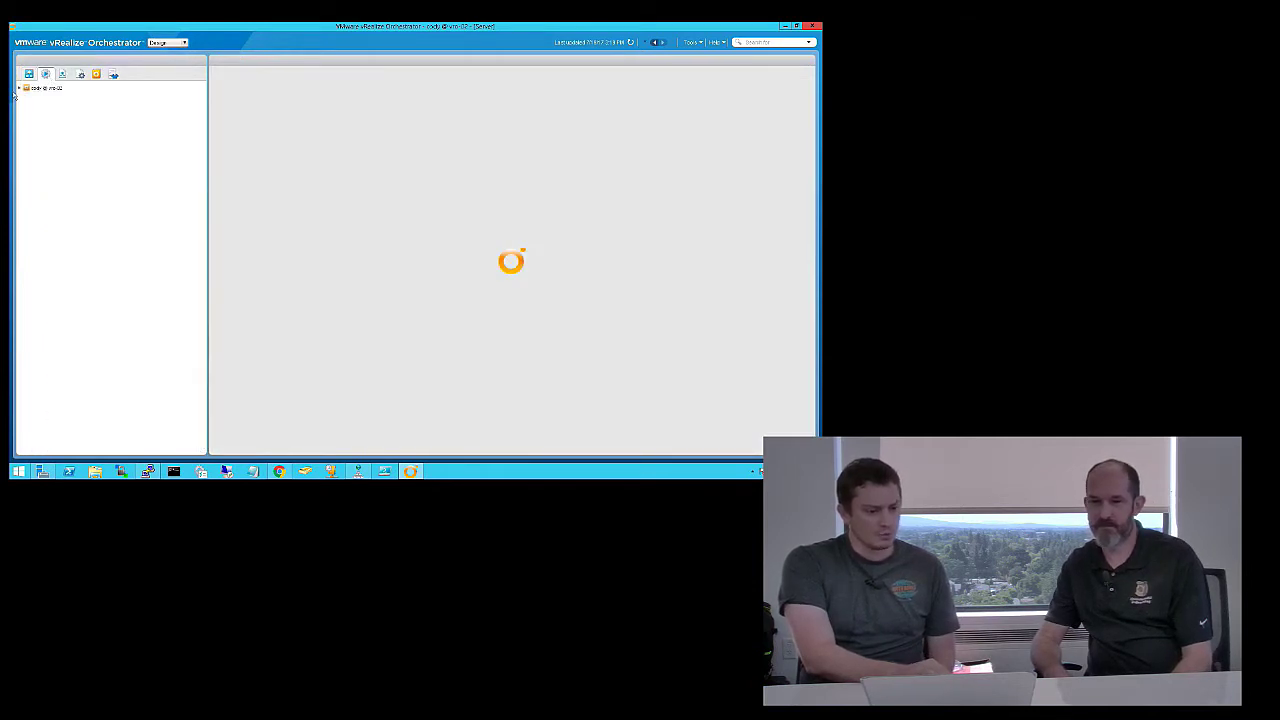
click(21, 90)
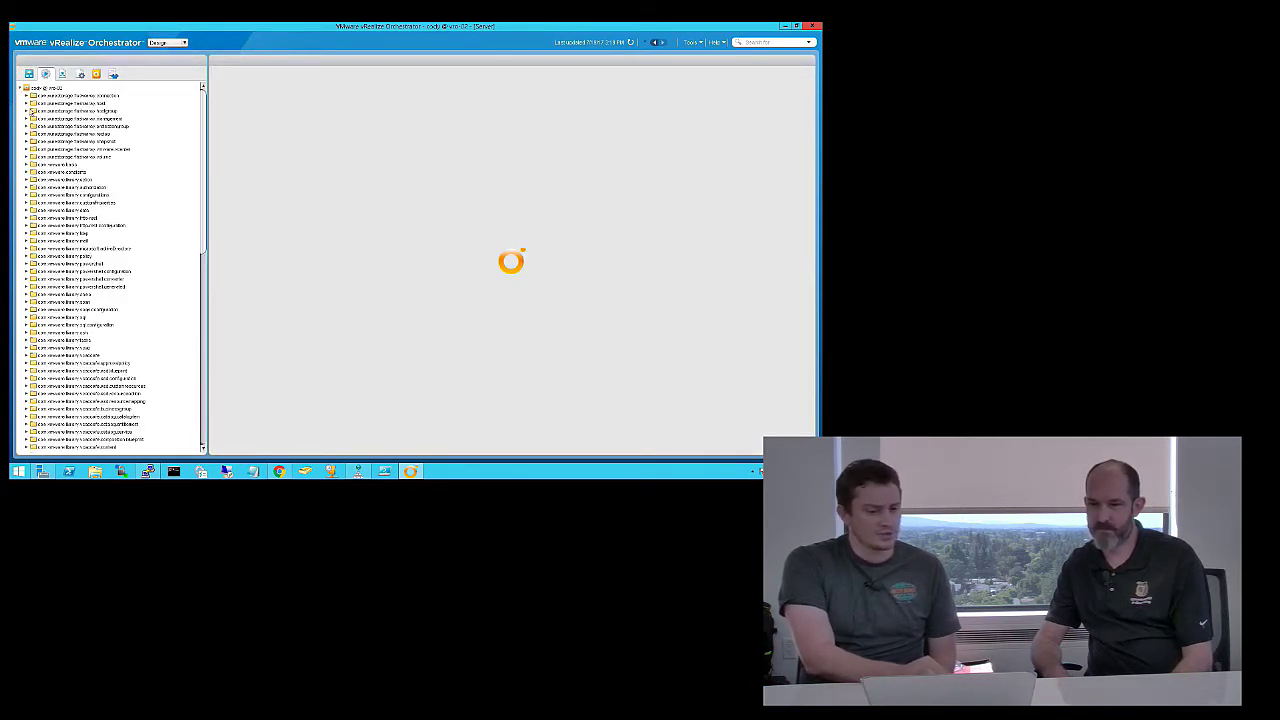
click(26, 103)
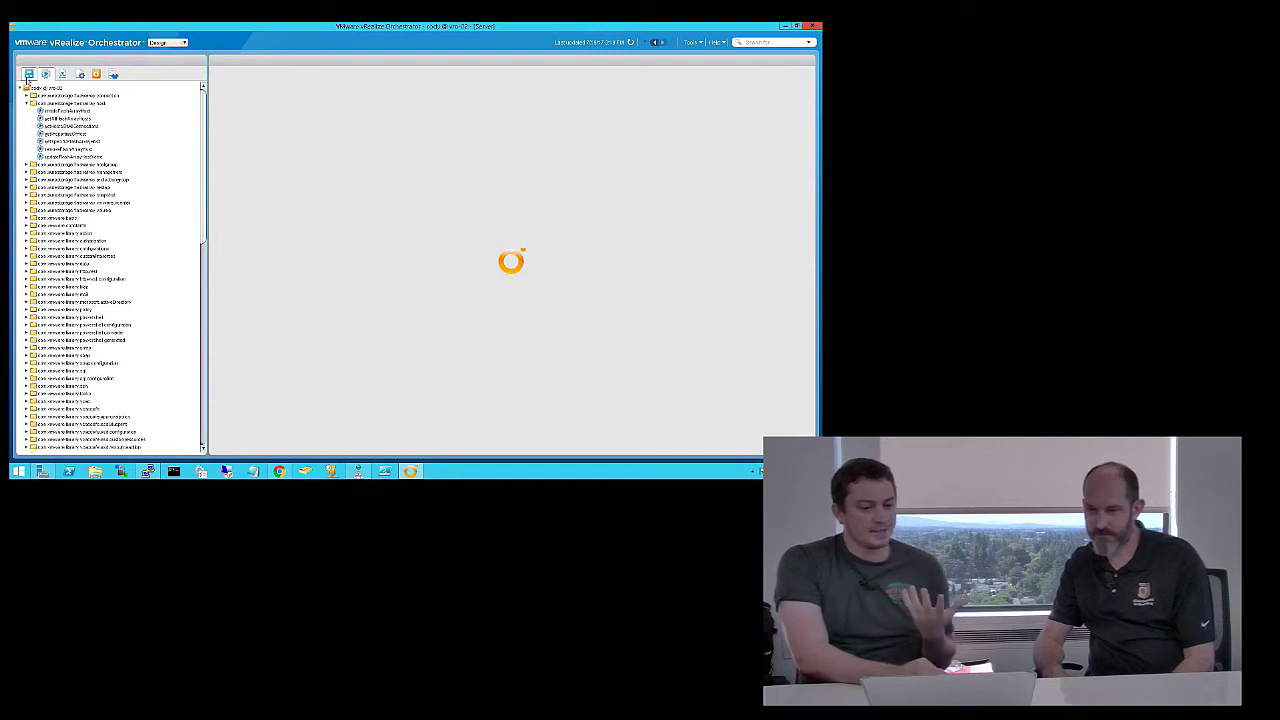
click(29, 75)
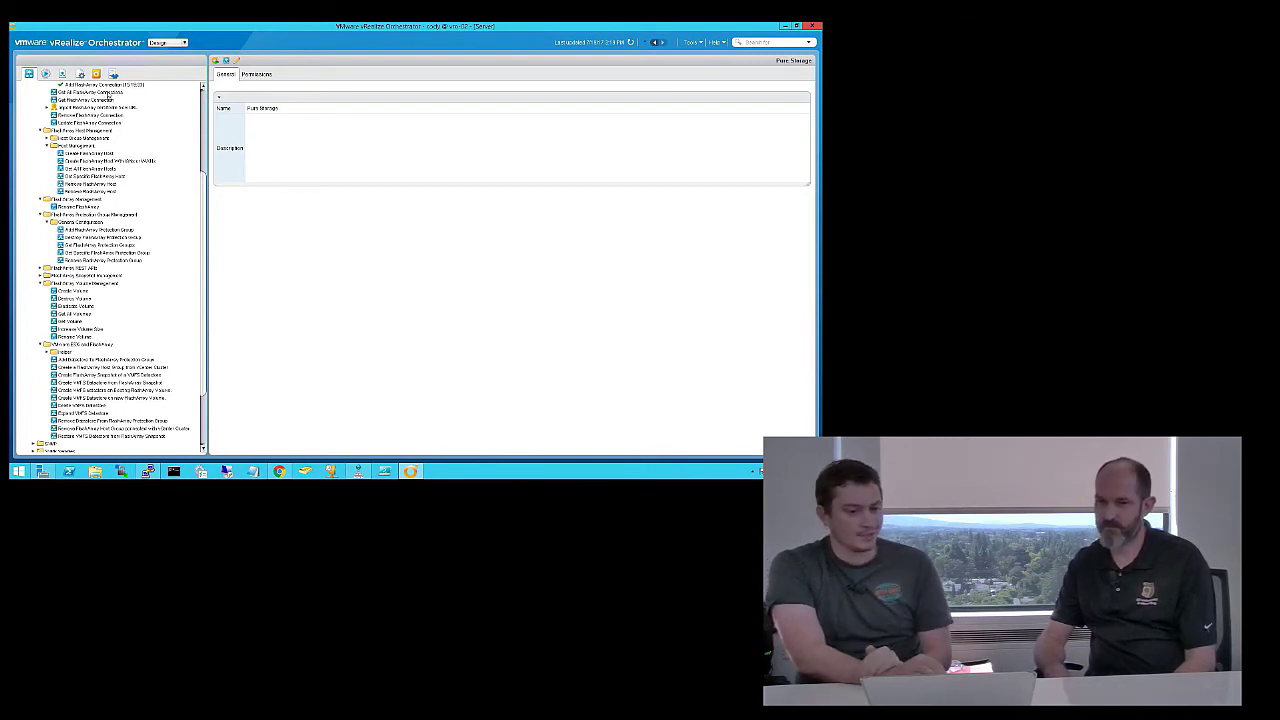
click(115, 76)
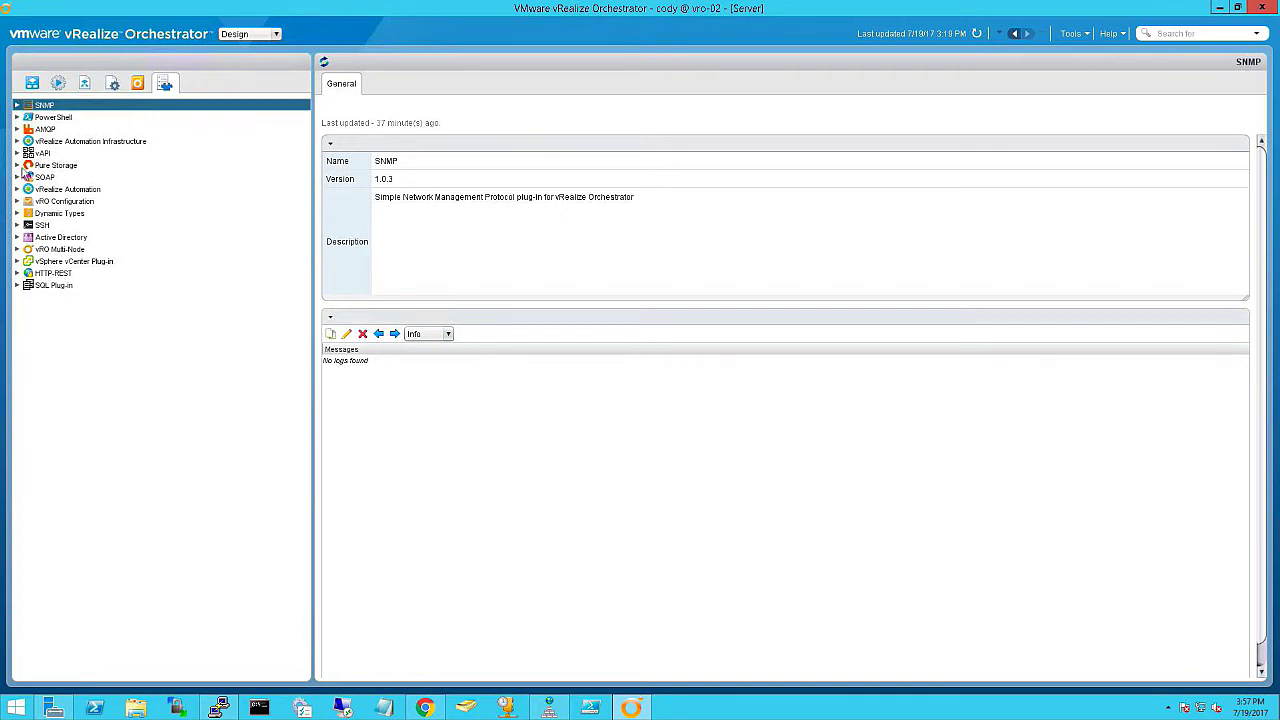
click(16, 165)
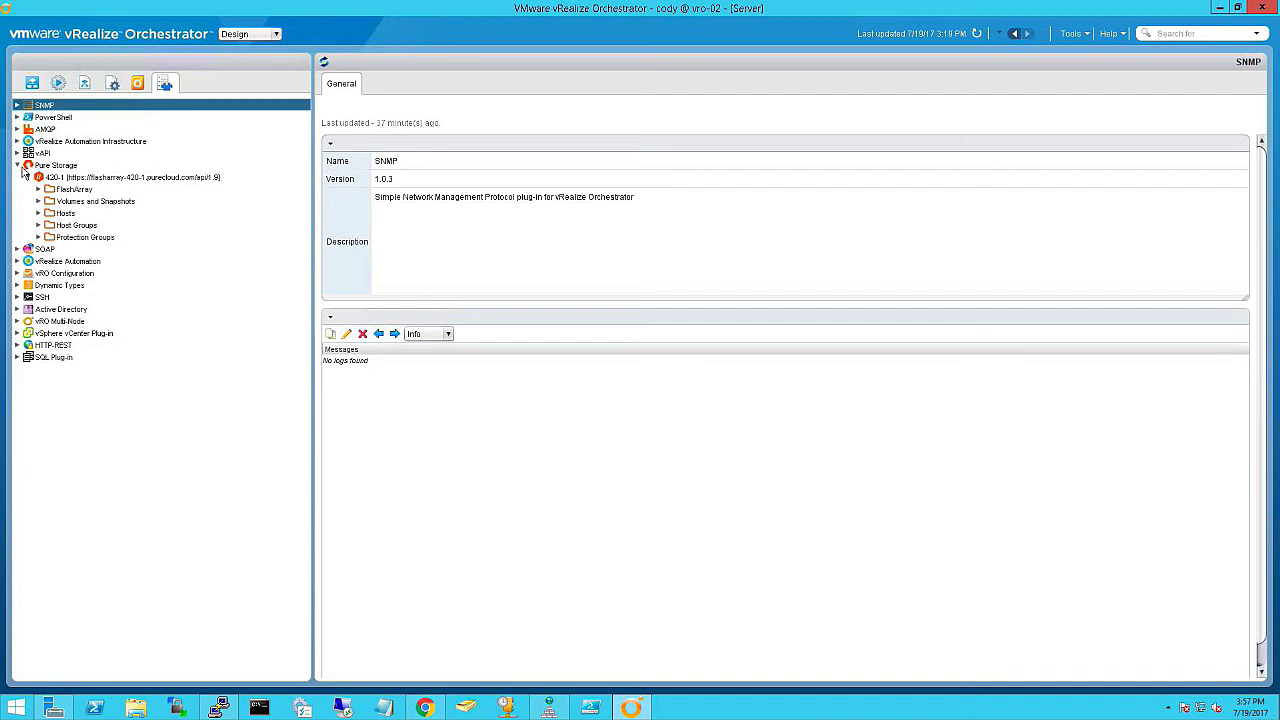
Step: Expand the 420-1 Volumes and Snapshots down to vmfs1, then switch to the vRA portal in Chrome
click(38, 201)
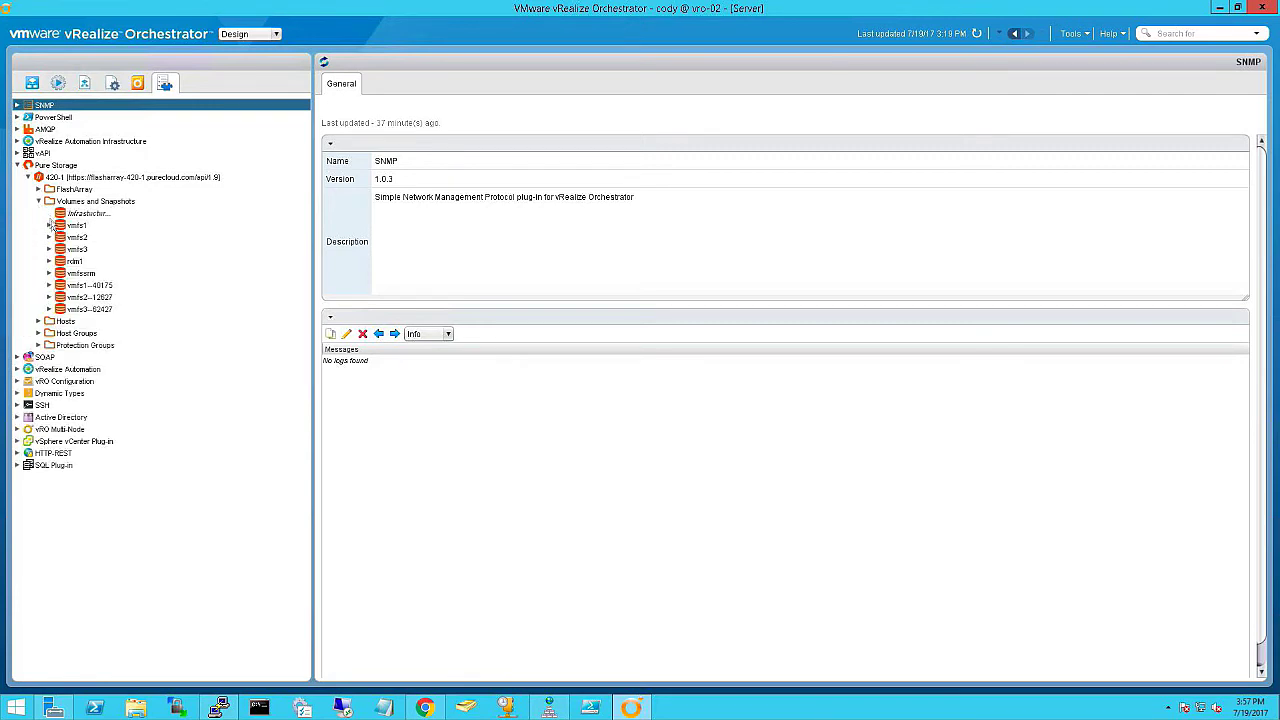
click(48, 225)
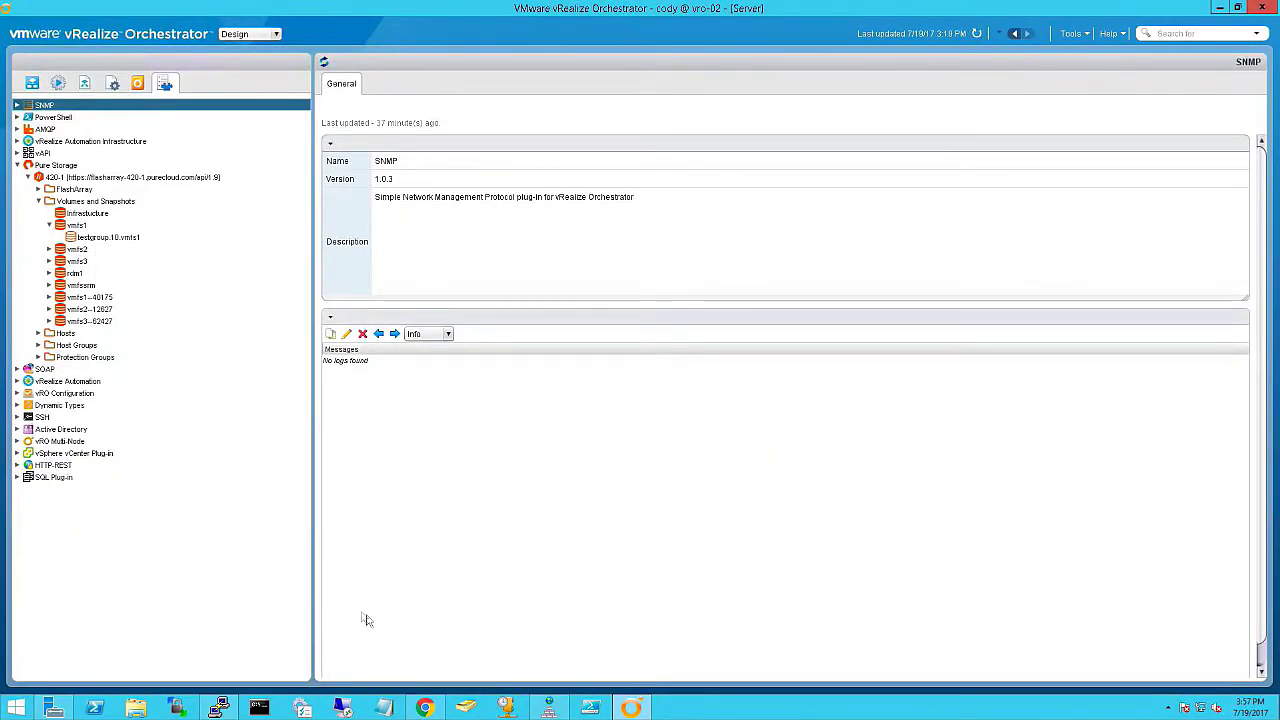
click(425, 707)
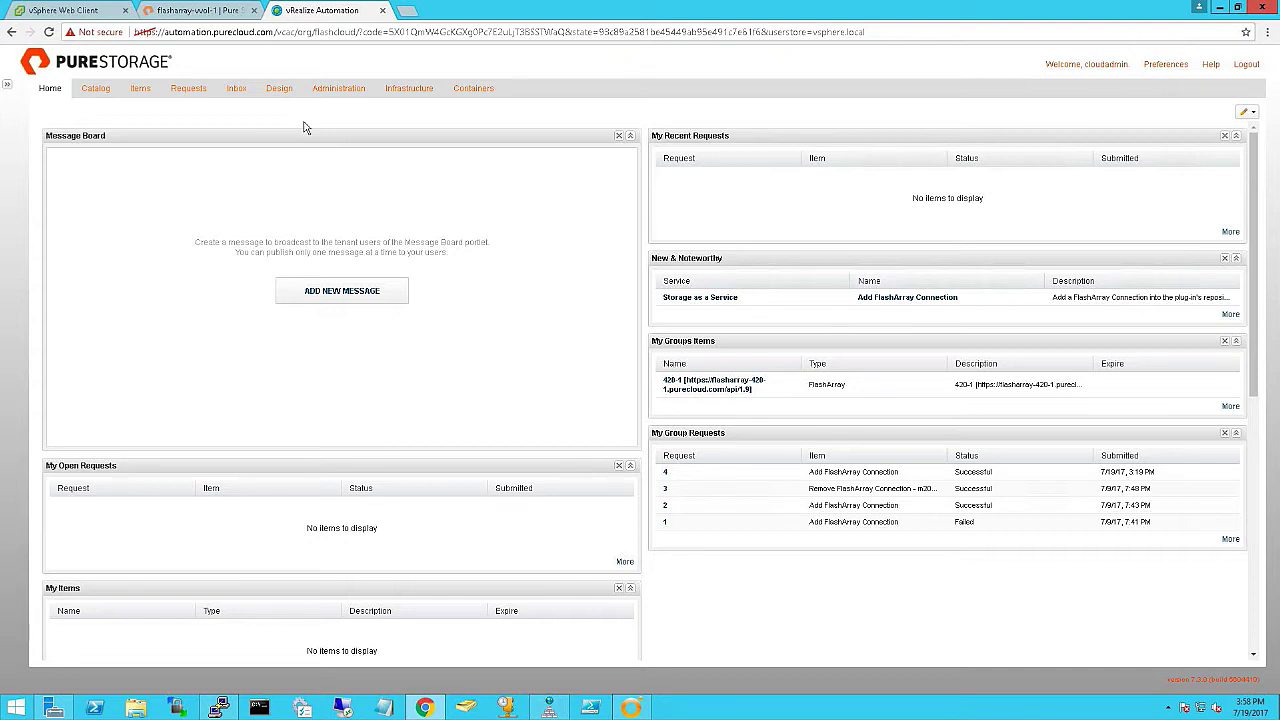
Step: Go to Design > XaaS > XaaS Blueprints and start a New blueprint
click(280, 89)
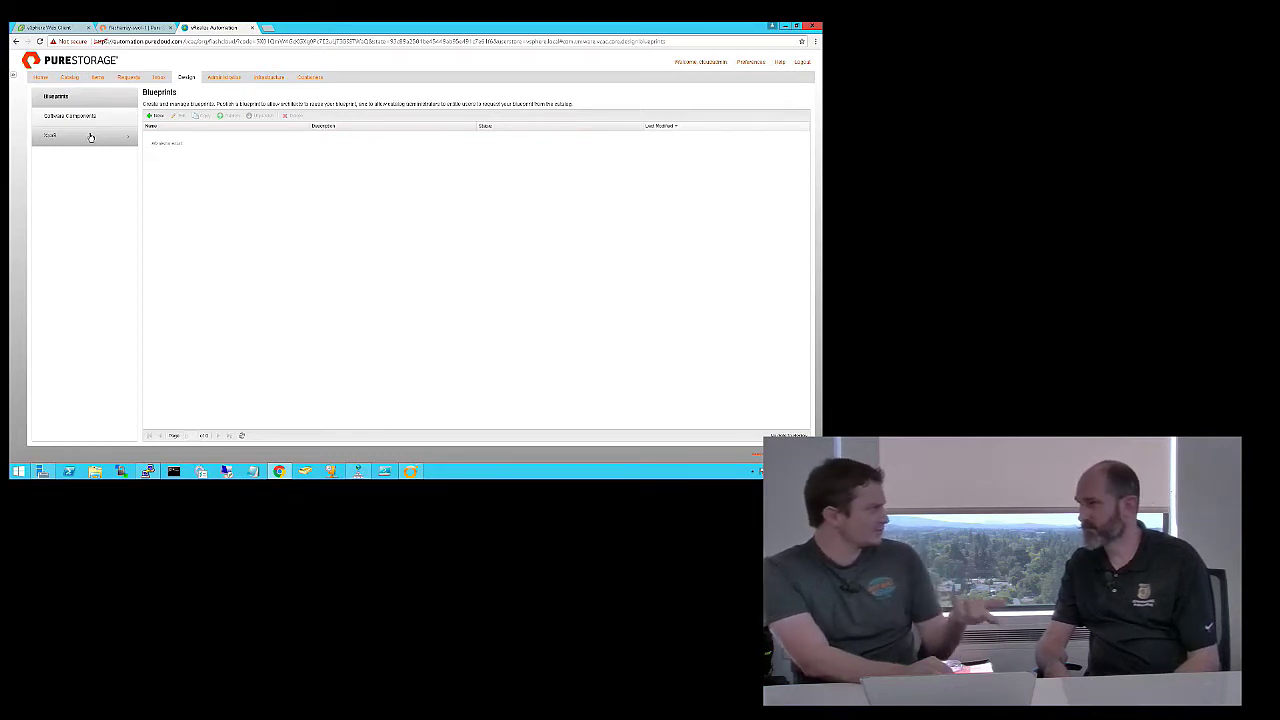
click(90, 136)
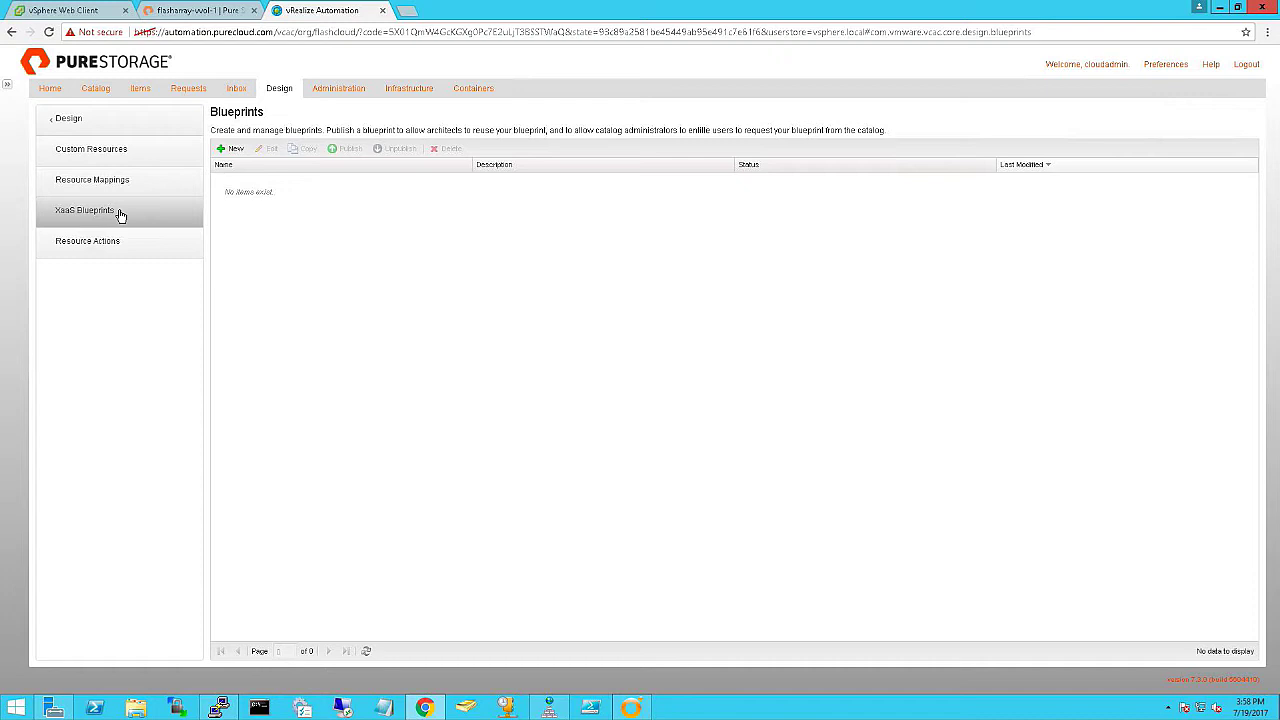
click(119, 214)
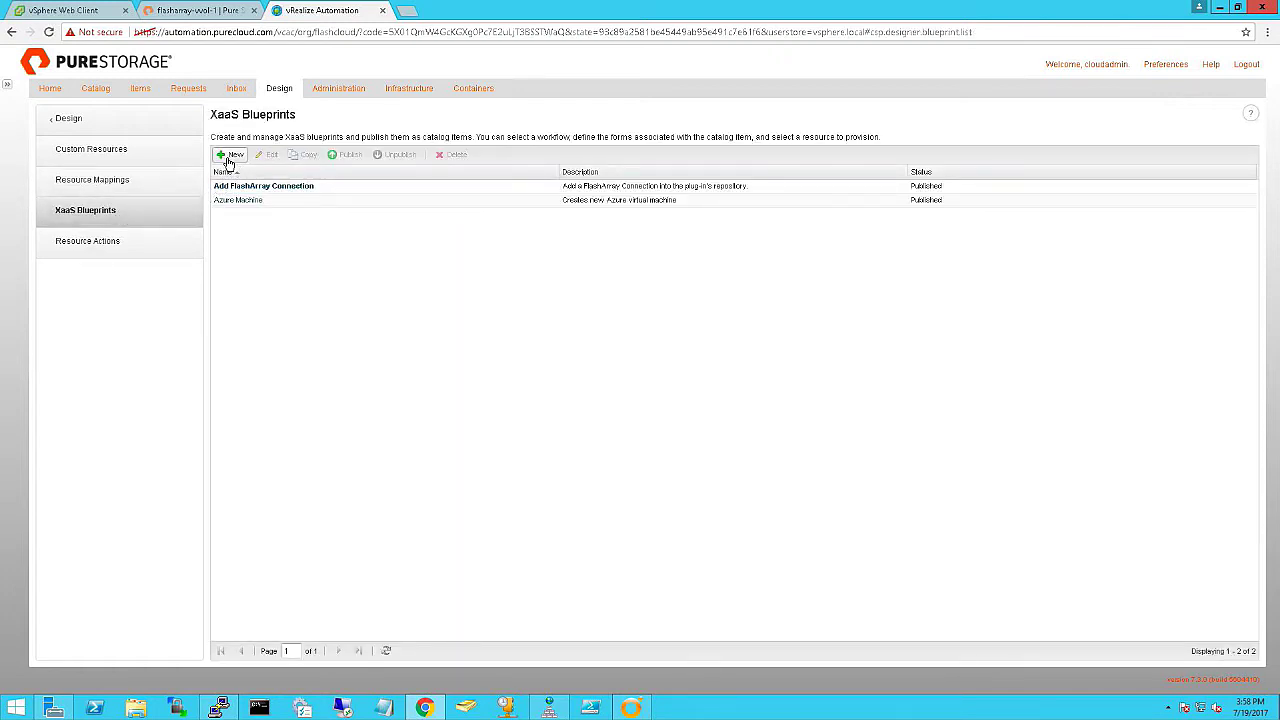
click(229, 156)
Step: Pick the Create VMFS Datastore on new FlashArray Volume workflow under Library > Pure Storage > VMware ESXi and FlashArray
click(224, 174)
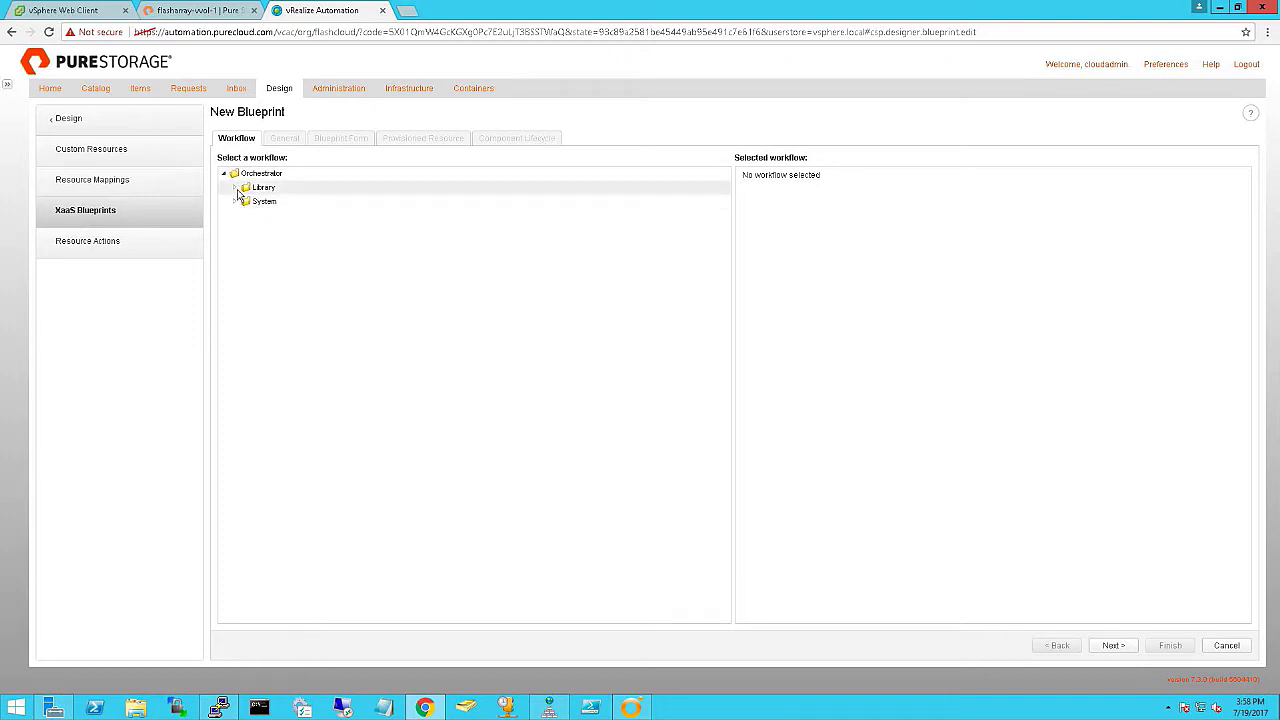
click(235, 188)
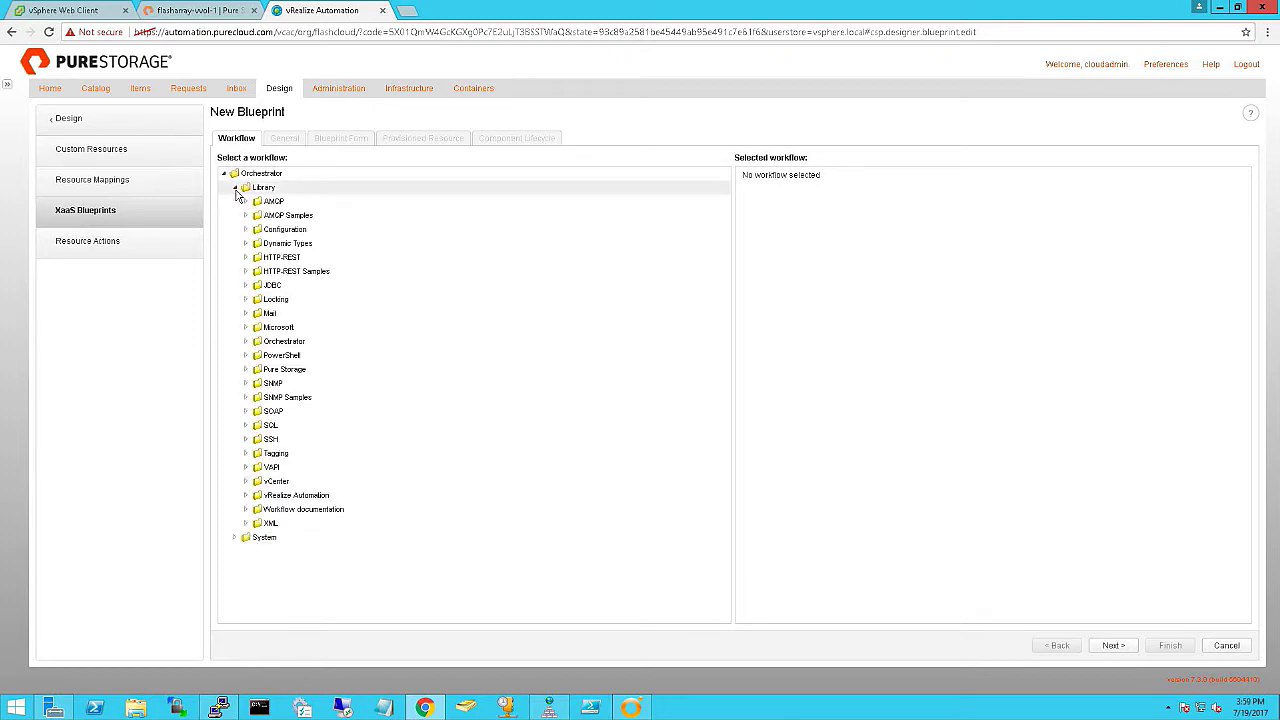
click(247, 370)
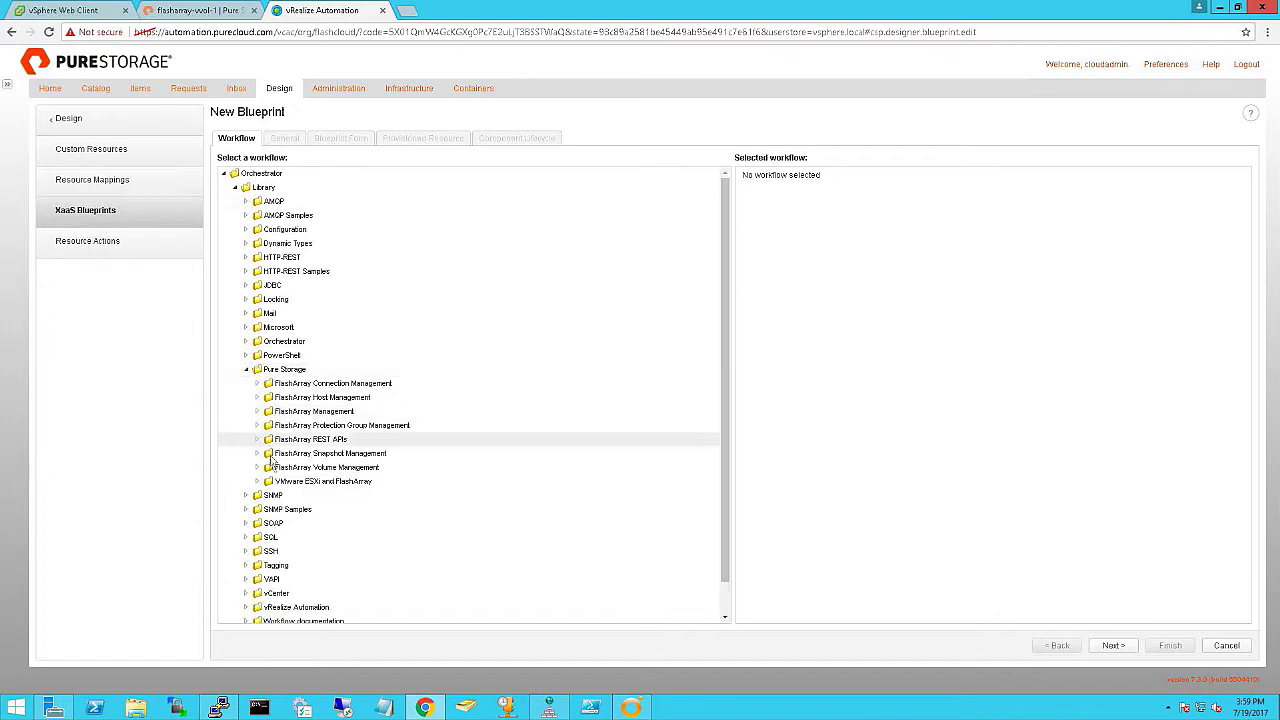
click(258, 485)
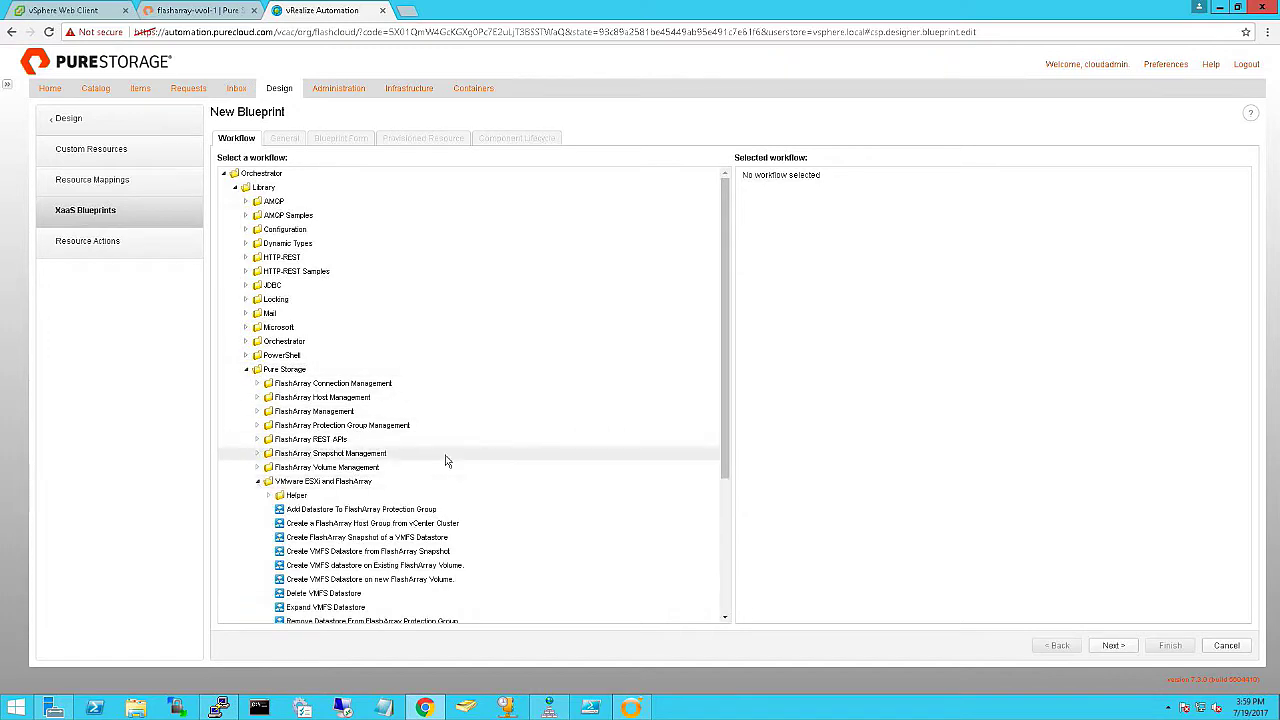
drag(724, 427, 722, 489)
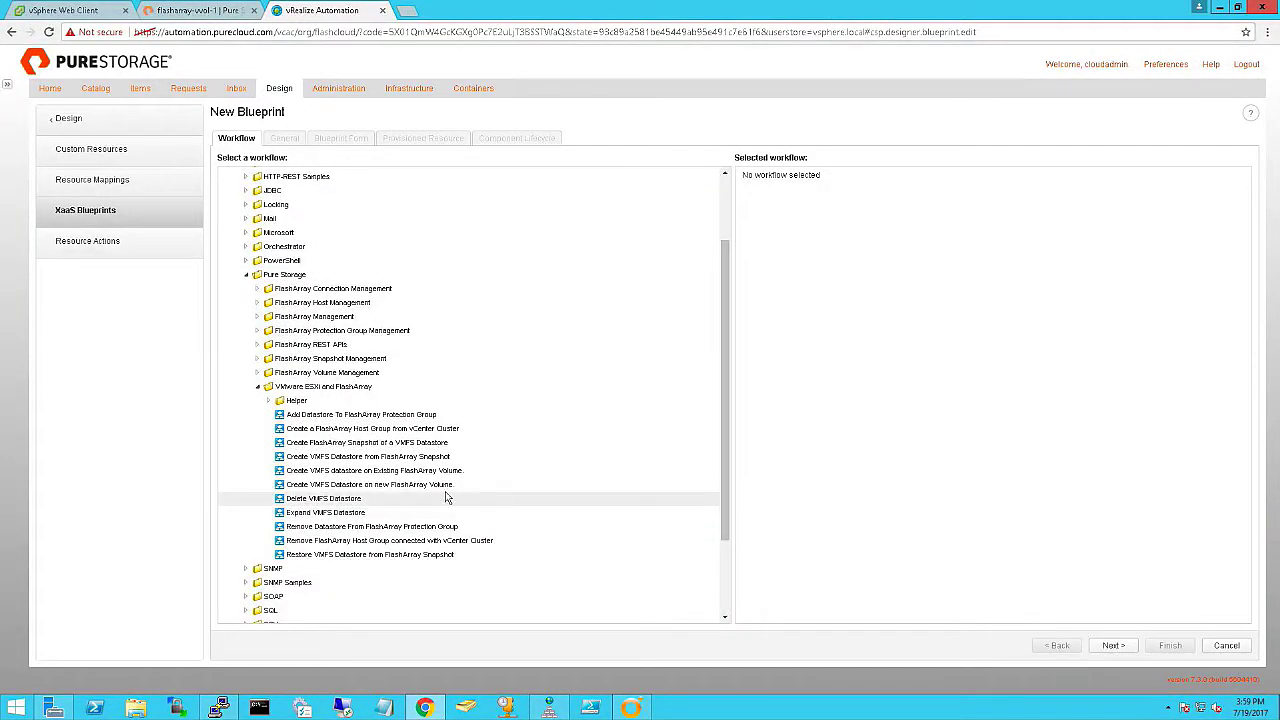
click(433, 486)
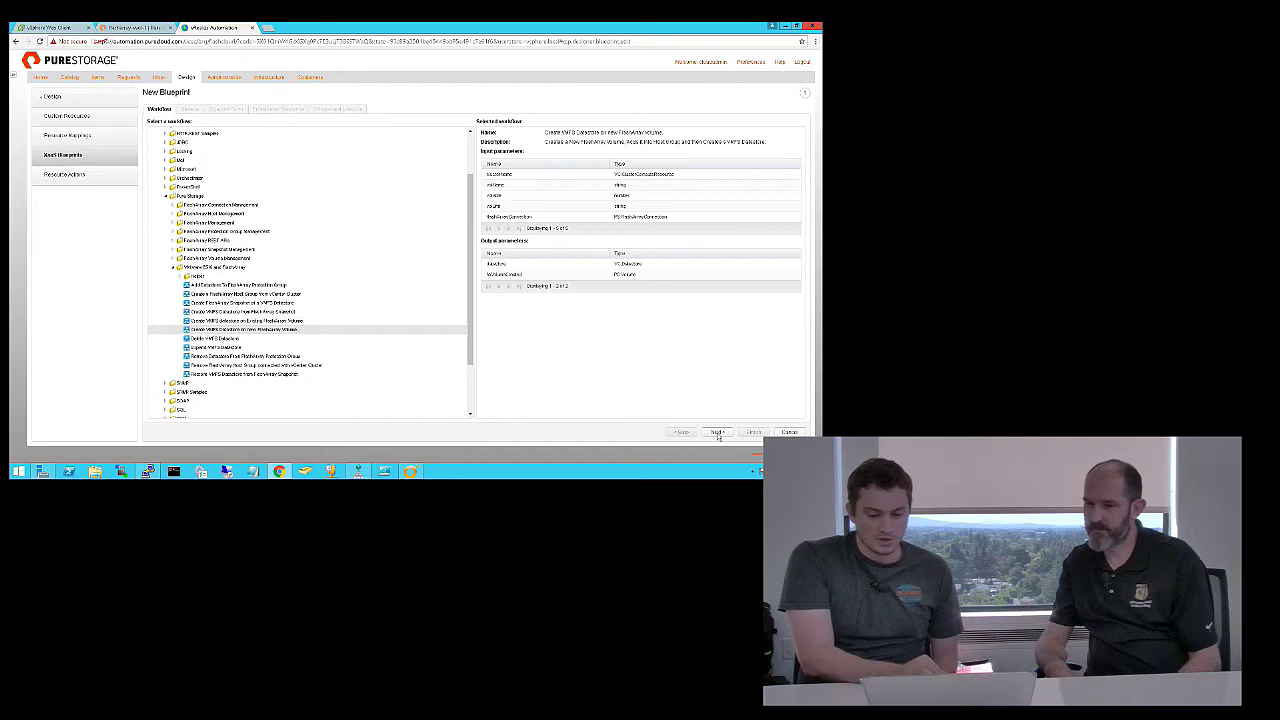
click(717, 432)
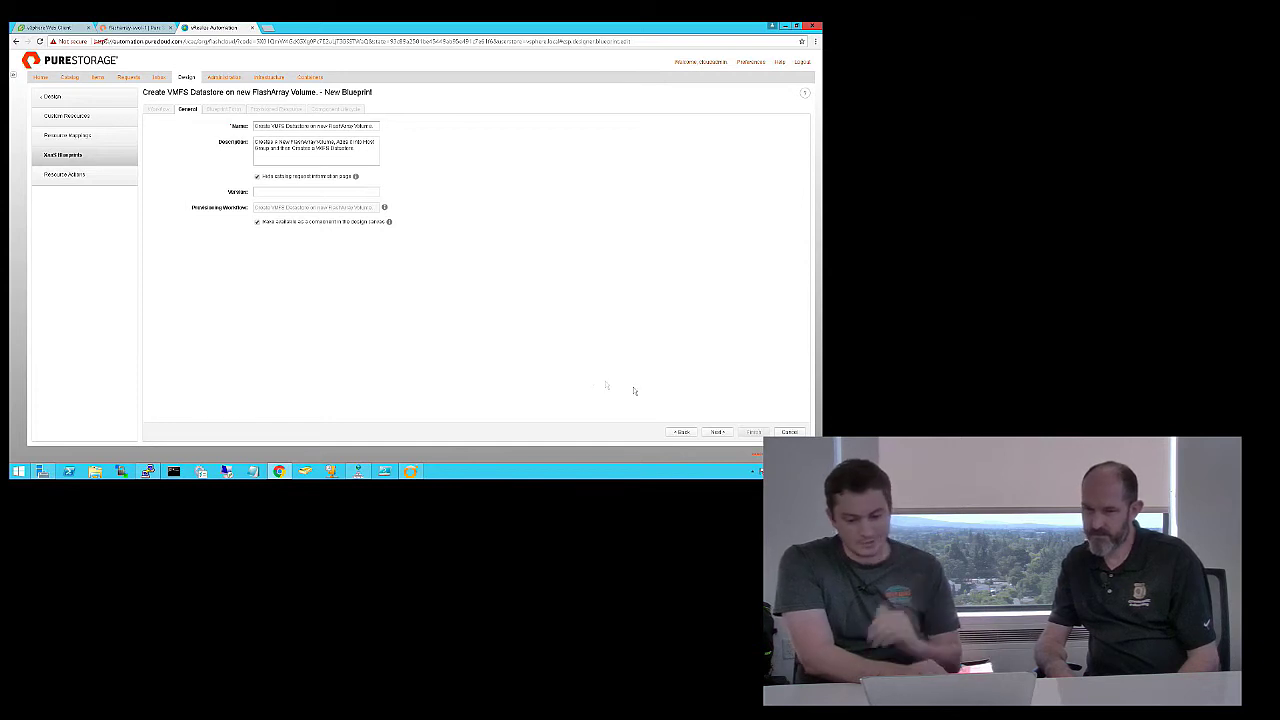
Step: Advance past the General step to the Blueprint Form and select the FlashArray Connection field
click(717, 432)
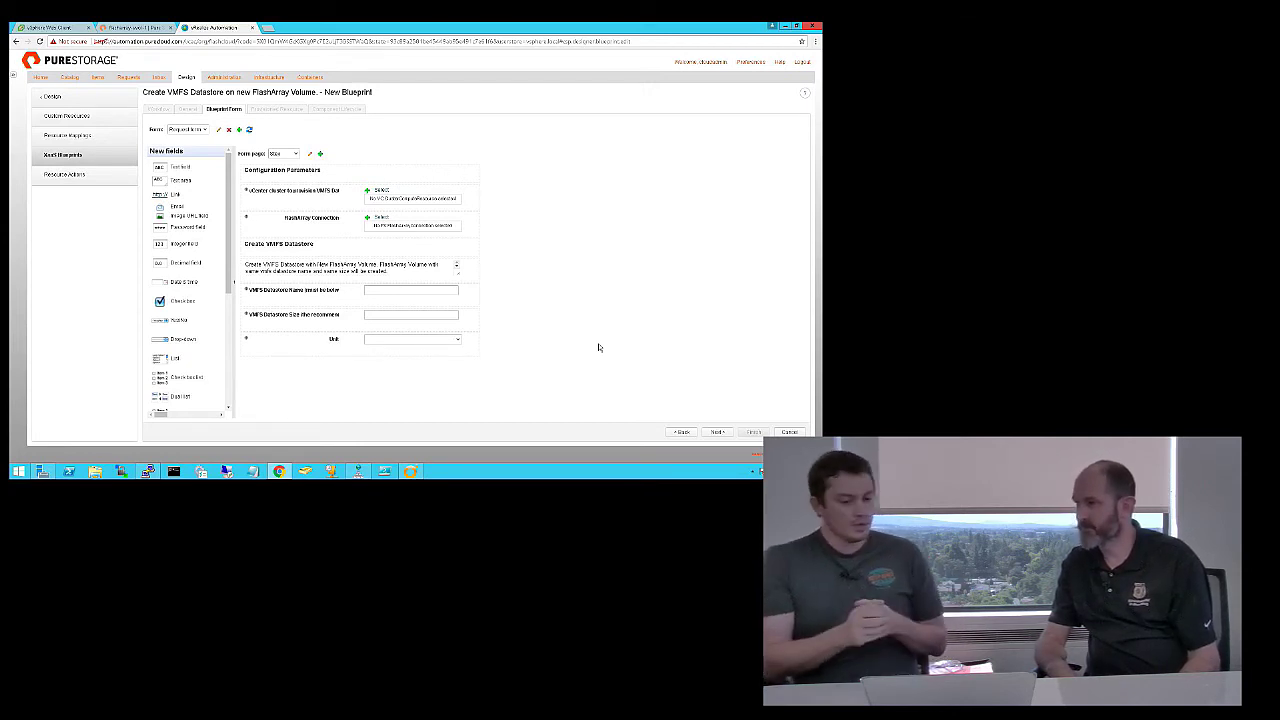
click(280, 229)
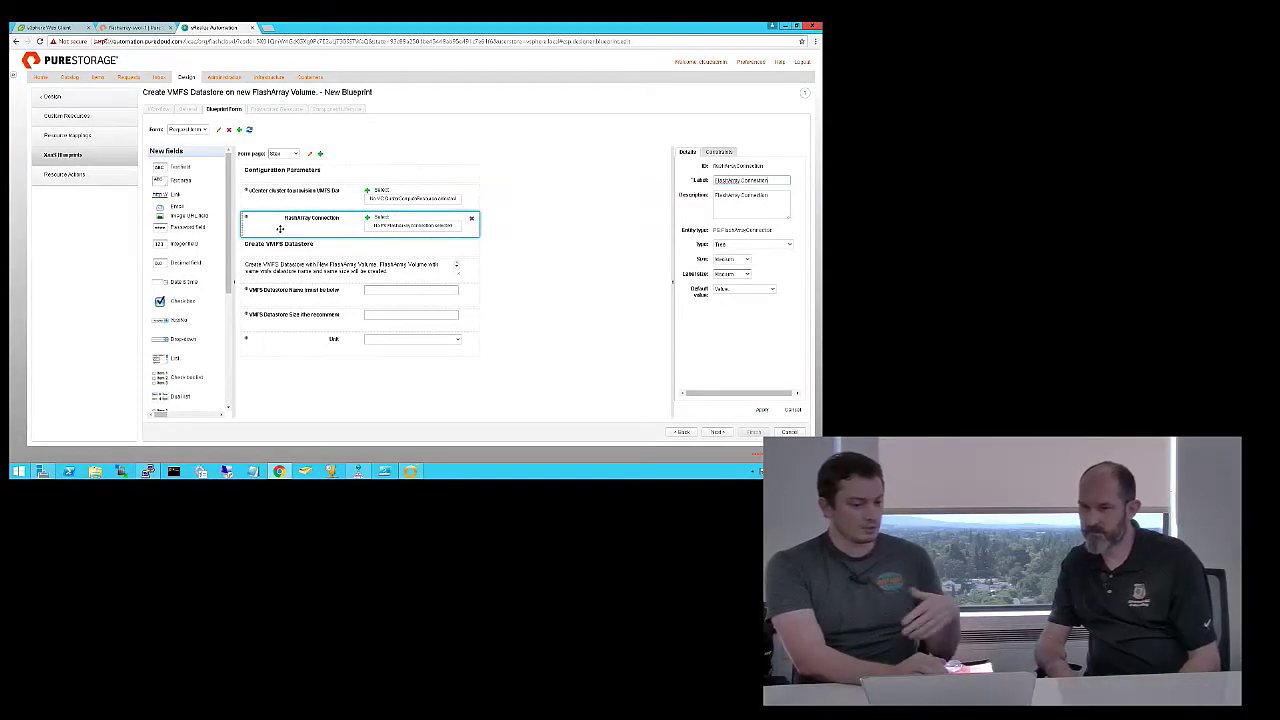
Step: Make FlashArray Connection a drop-down with predefined value 420-1, then go to Provisioned Resource
click(745, 246)
click(747, 267)
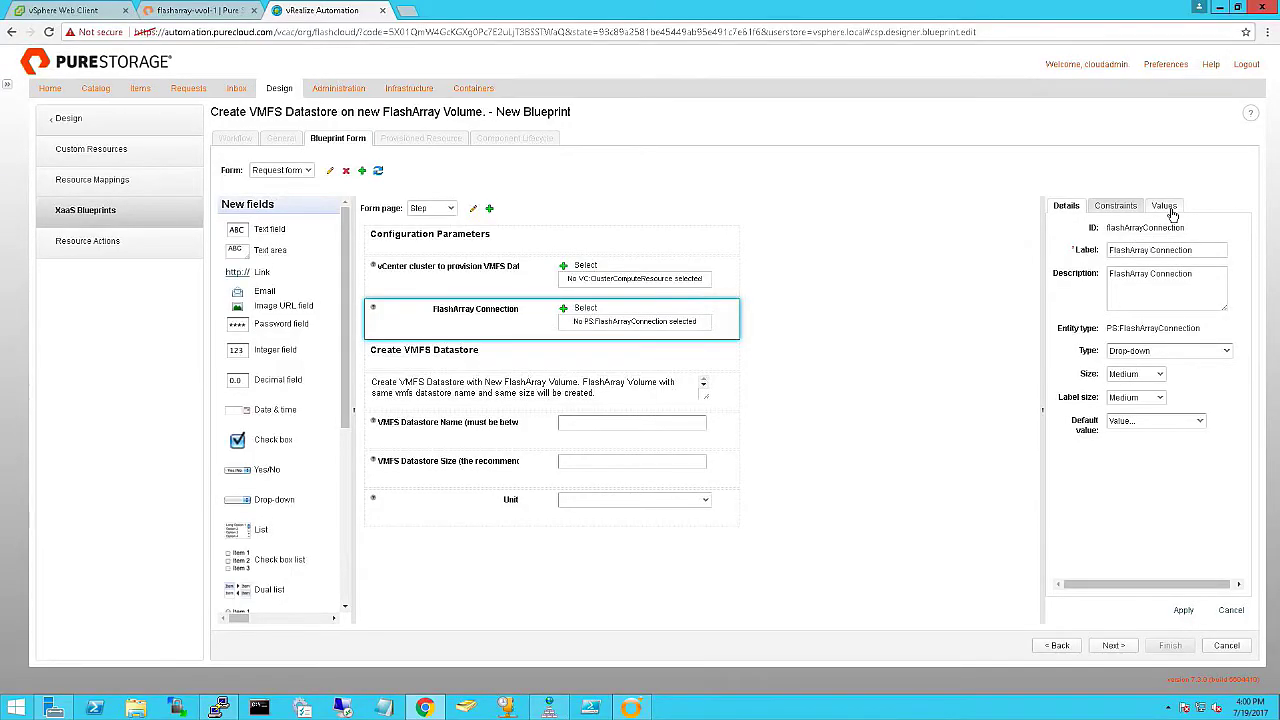
click(1168, 206)
click(1157, 248)
click(1150, 264)
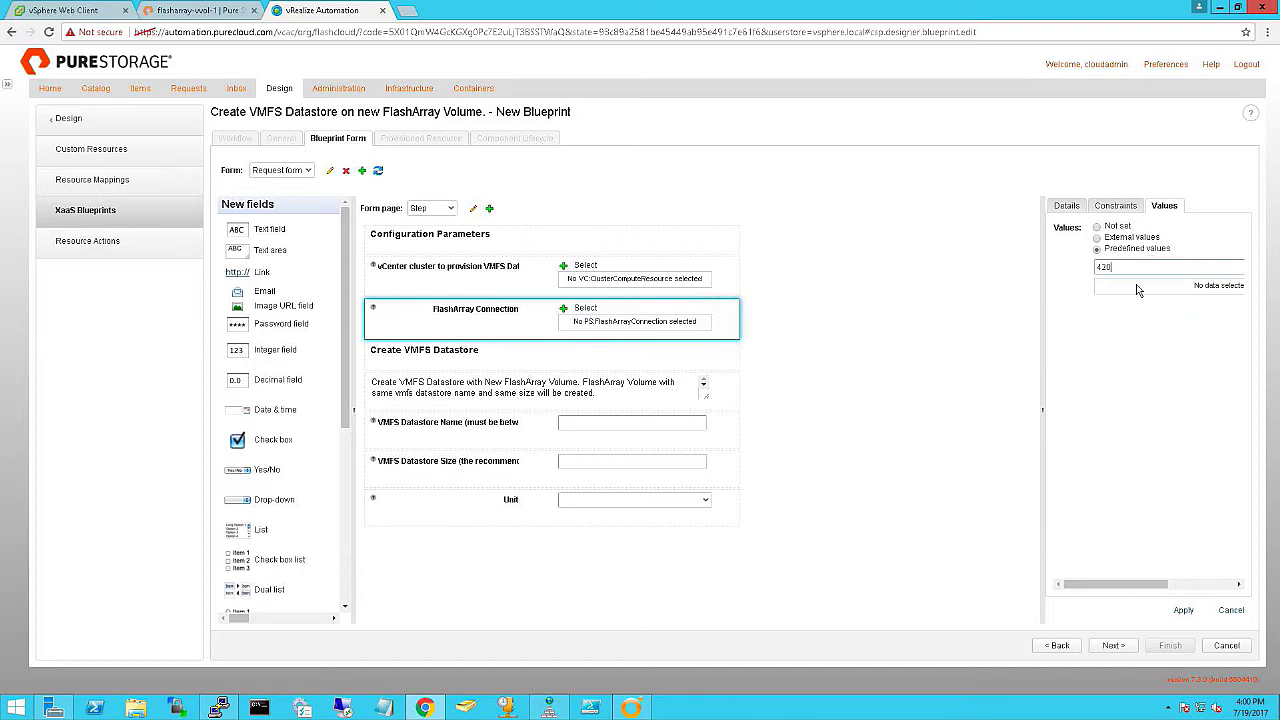
click(1132, 285)
click(1183, 610)
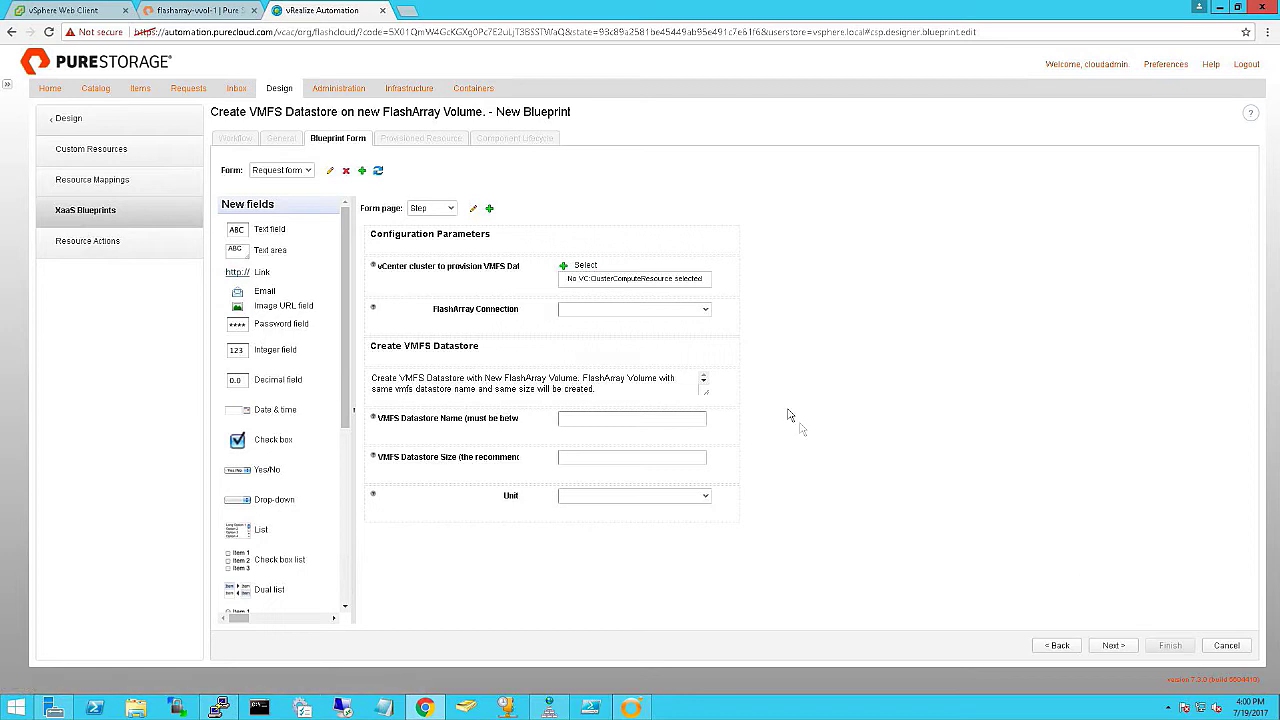
click(704, 317)
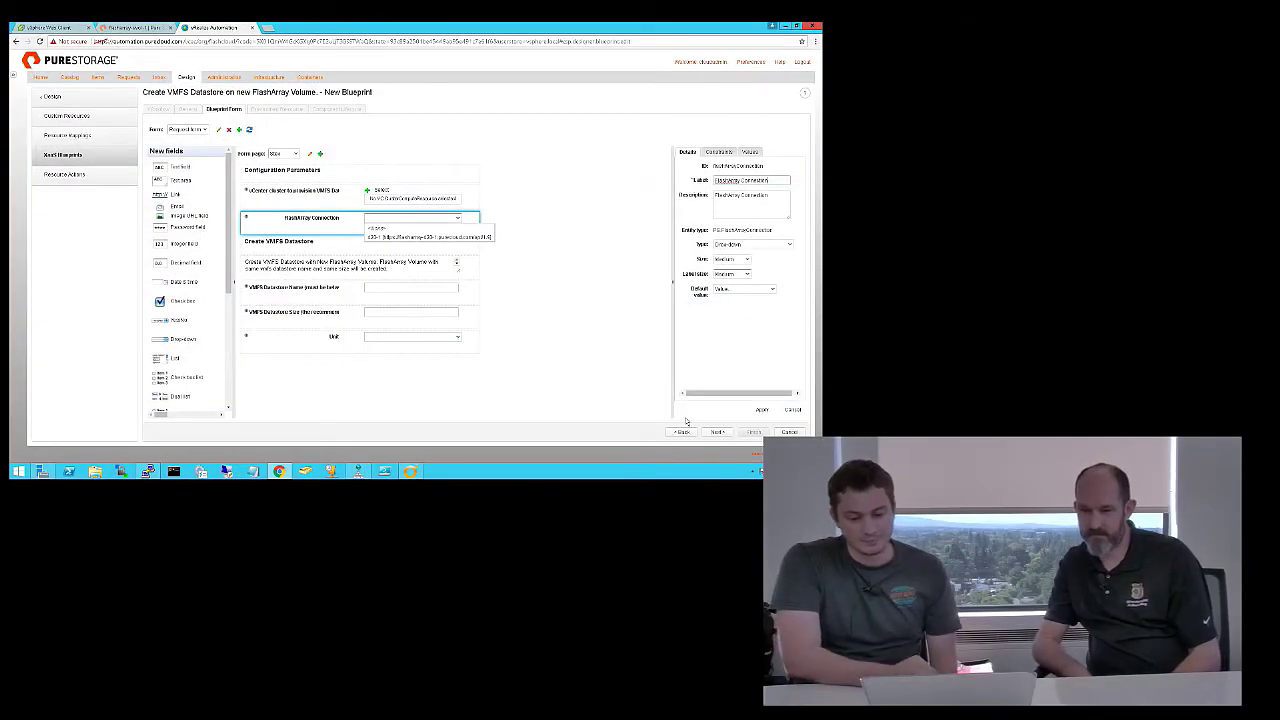
click(717, 431)
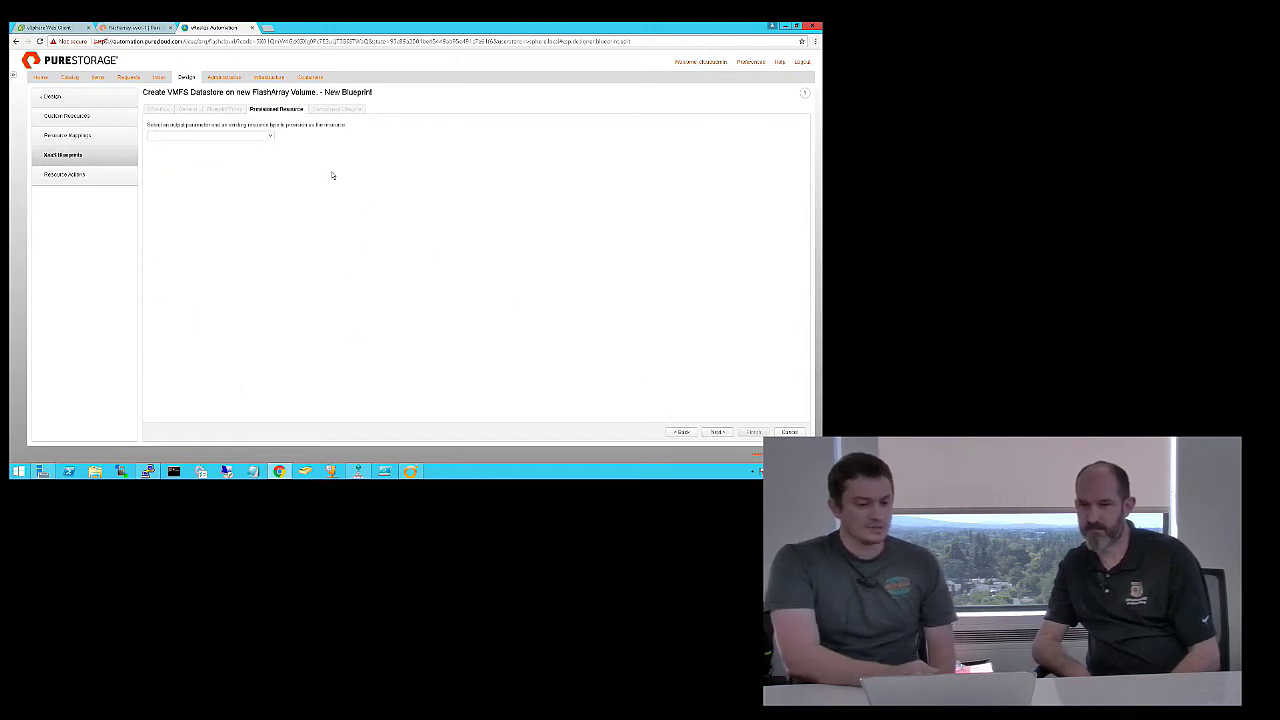
Step: Review the provisionable resource types and finish the wizard, saving the blueprint as a Draft
click(266, 138)
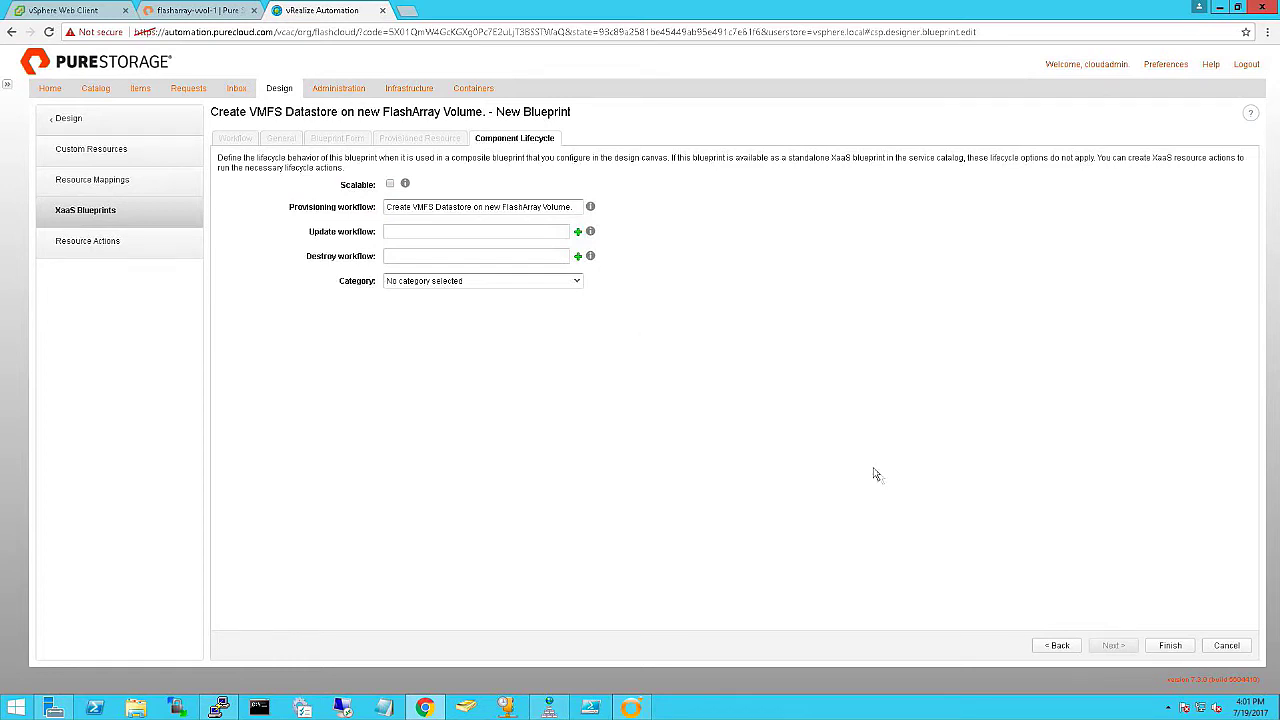
click(1172, 647)
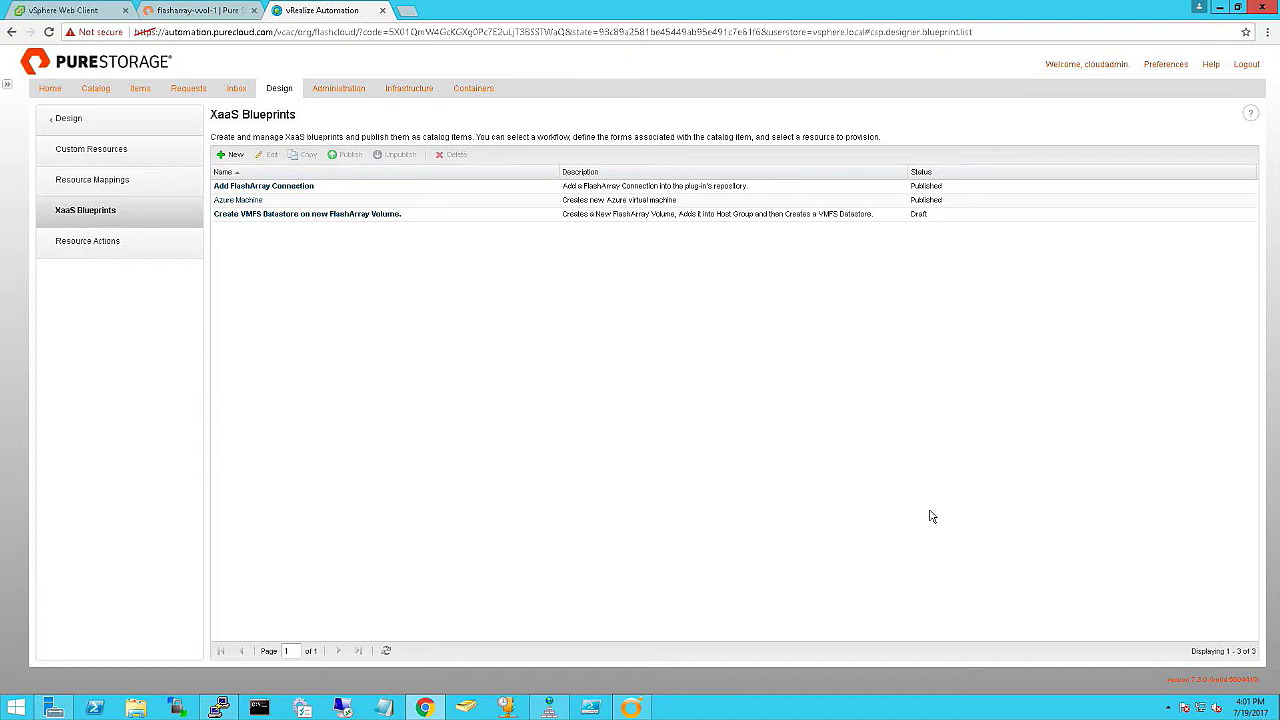
Step: Select the Create VMFS Datastore on new FlashArray Volume blueprint and publish it
click(463, 219)
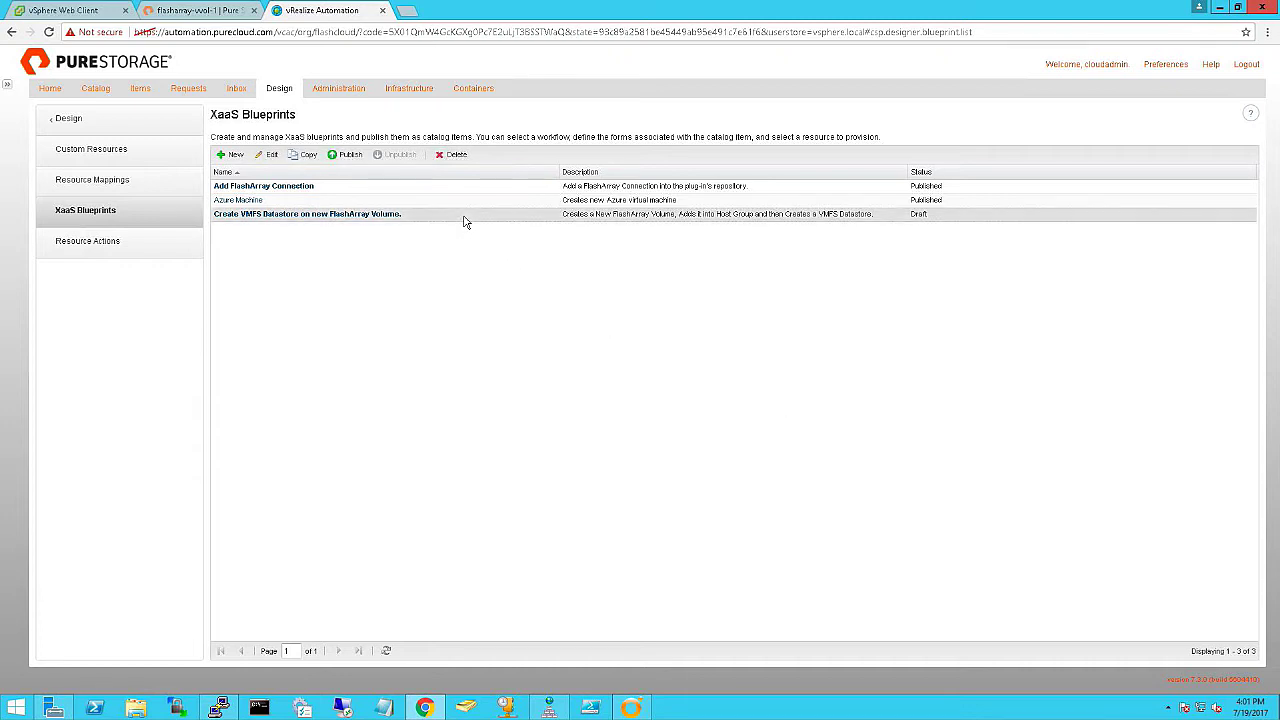
click(350, 157)
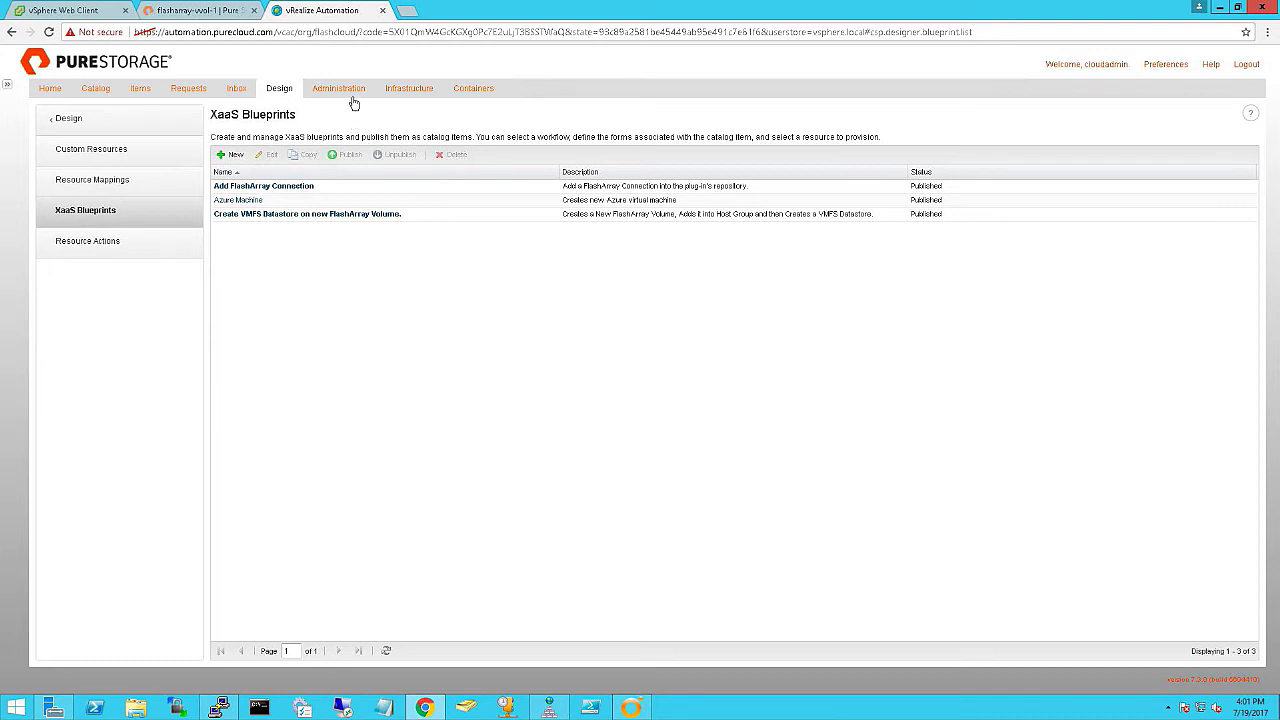
Step: Configure the Create VMFS Datastore catalog item so its service is Storage as a Service
click(352, 93)
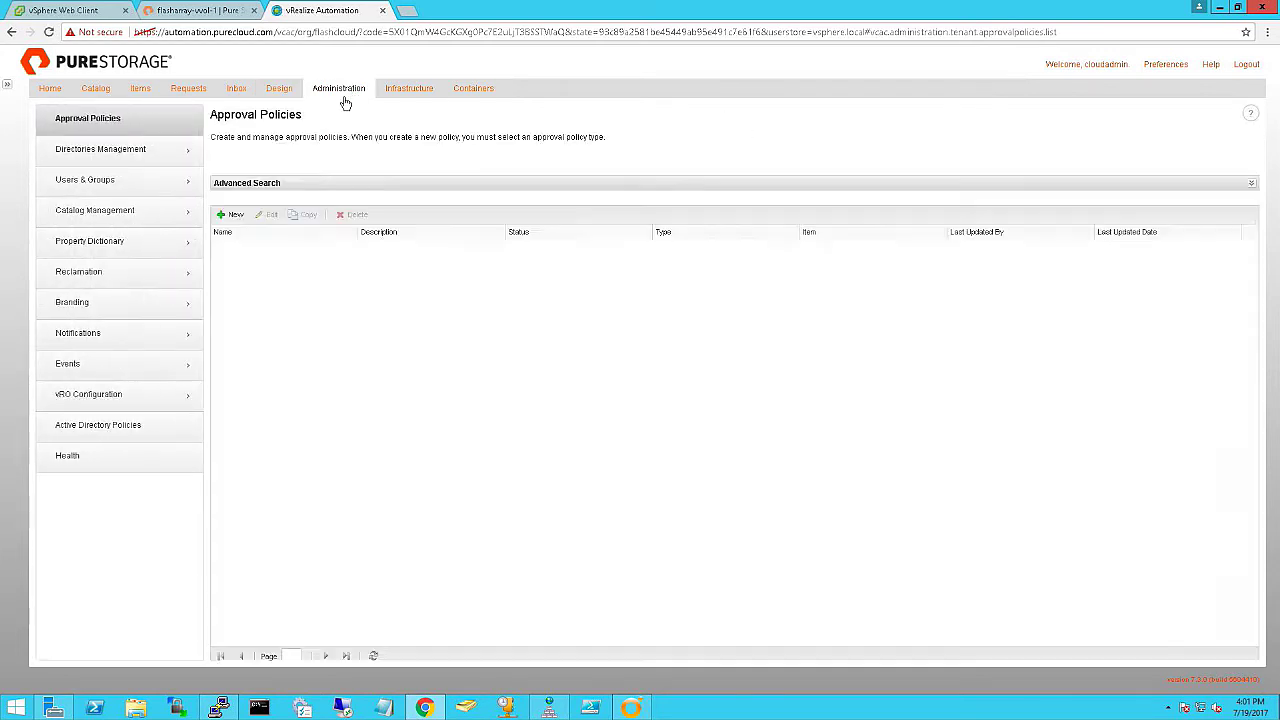
click(135, 212)
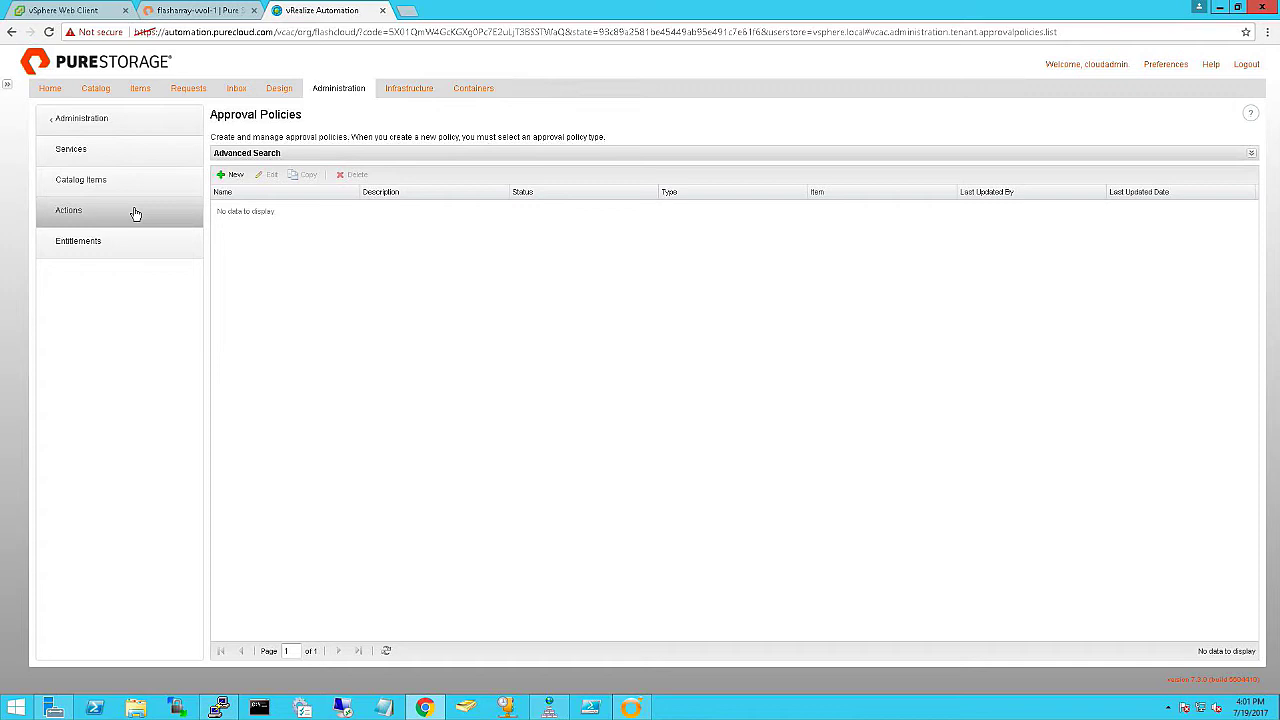
click(133, 190)
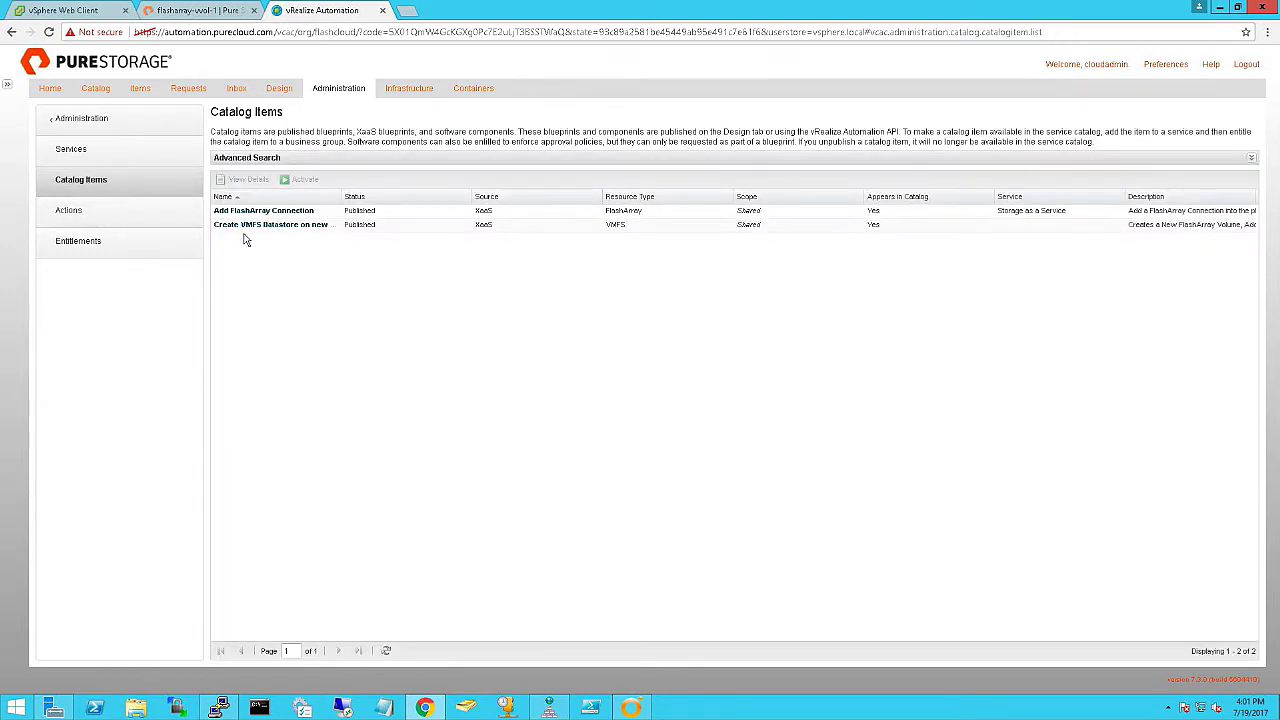
click(360, 229)
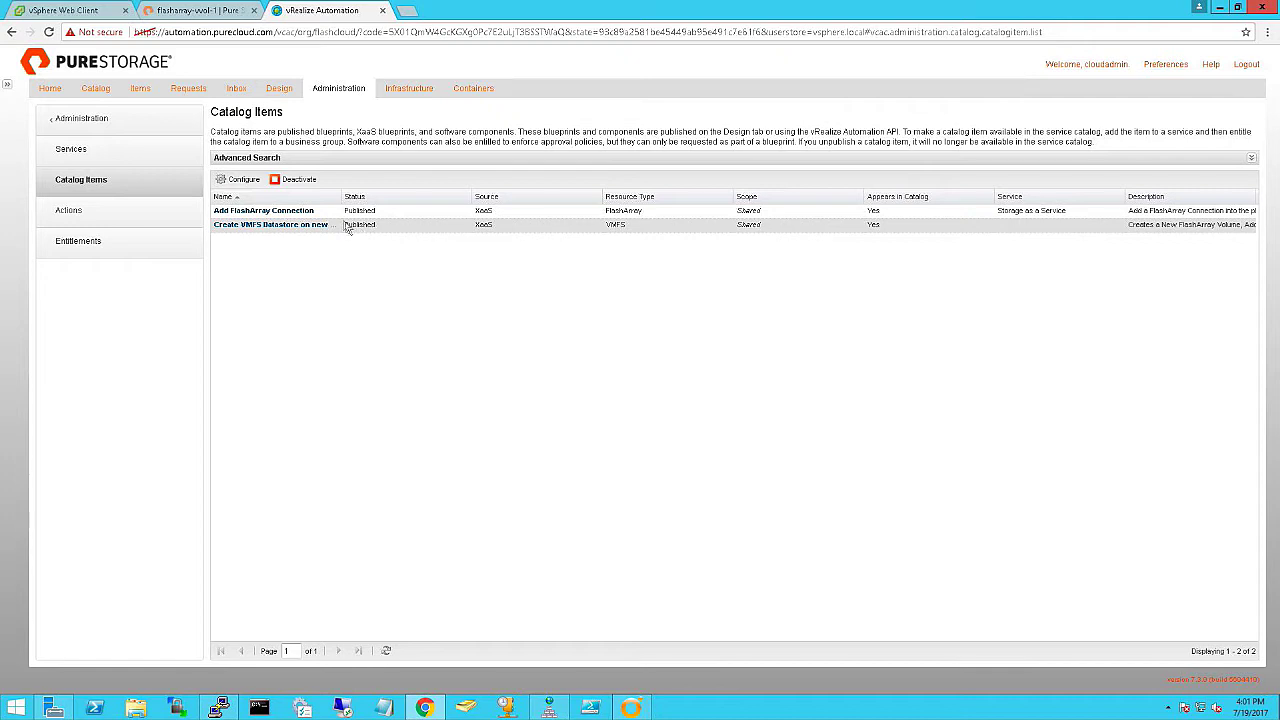
click(245, 180)
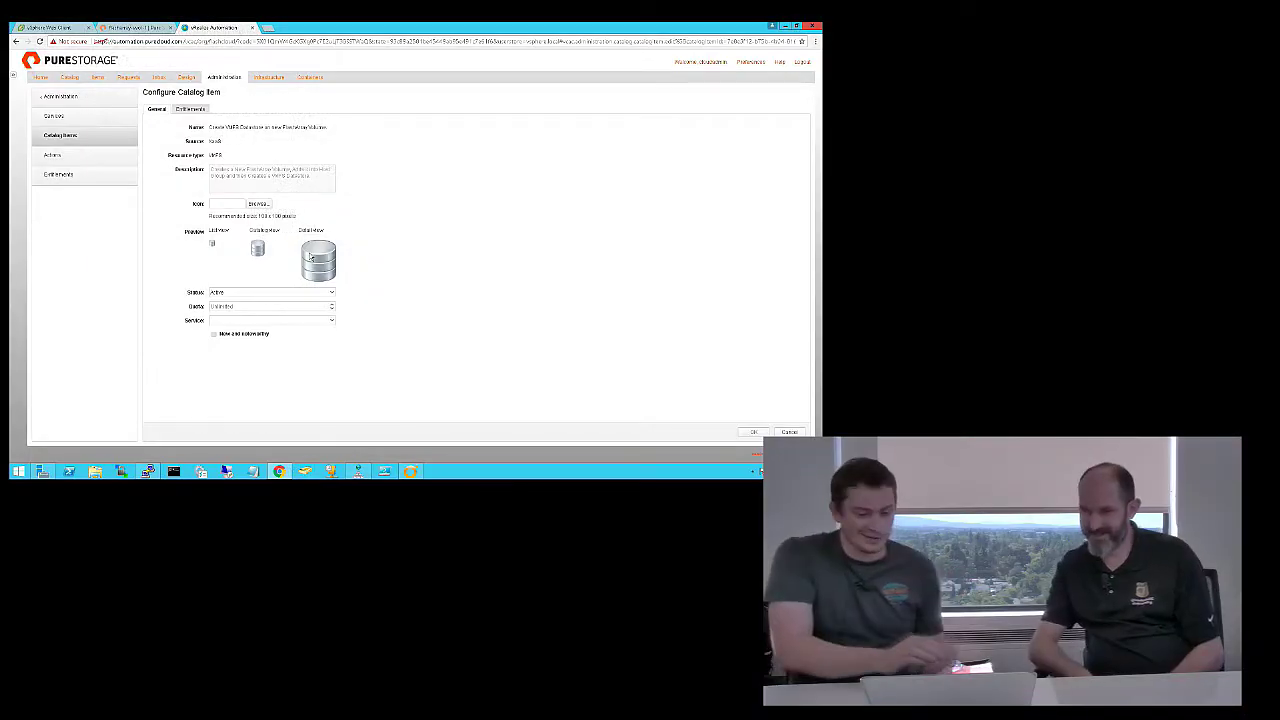
click(326, 319)
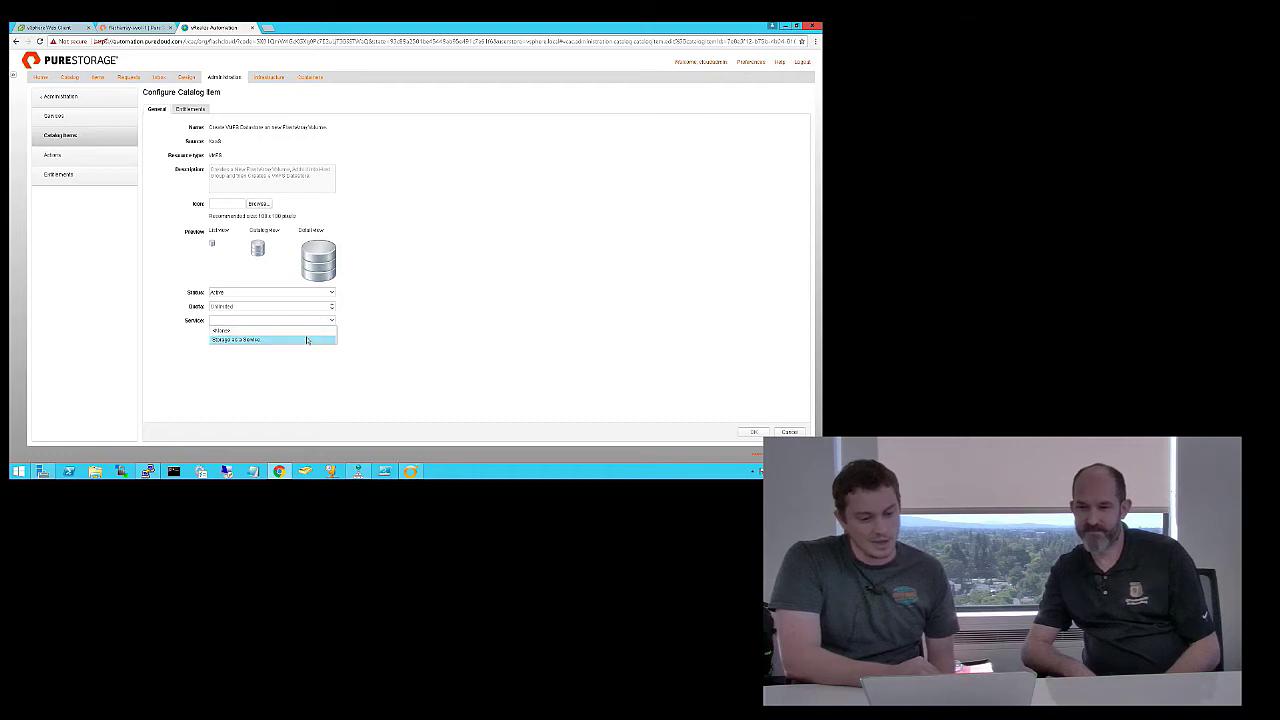
click(307, 340)
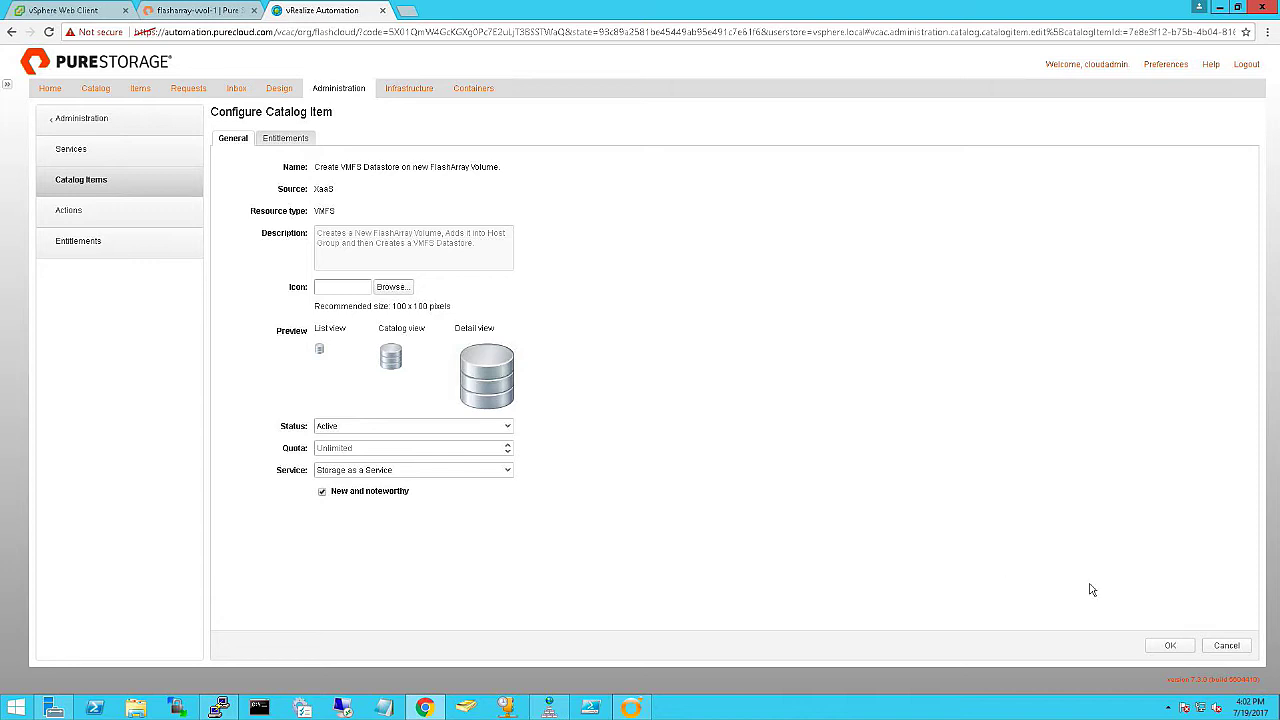
click(1160, 645)
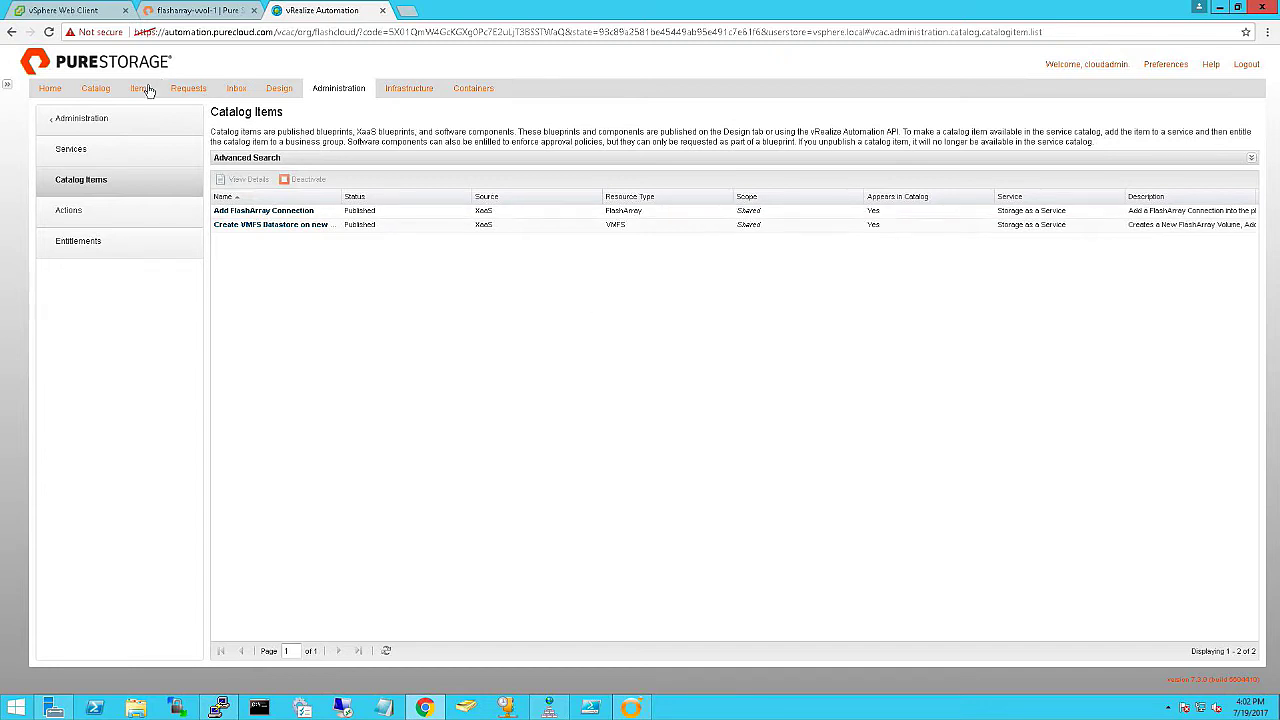
Step: Request Create VMFS Datastore from the catalog and confirm the vCenter cluster picker is empty
click(106, 95)
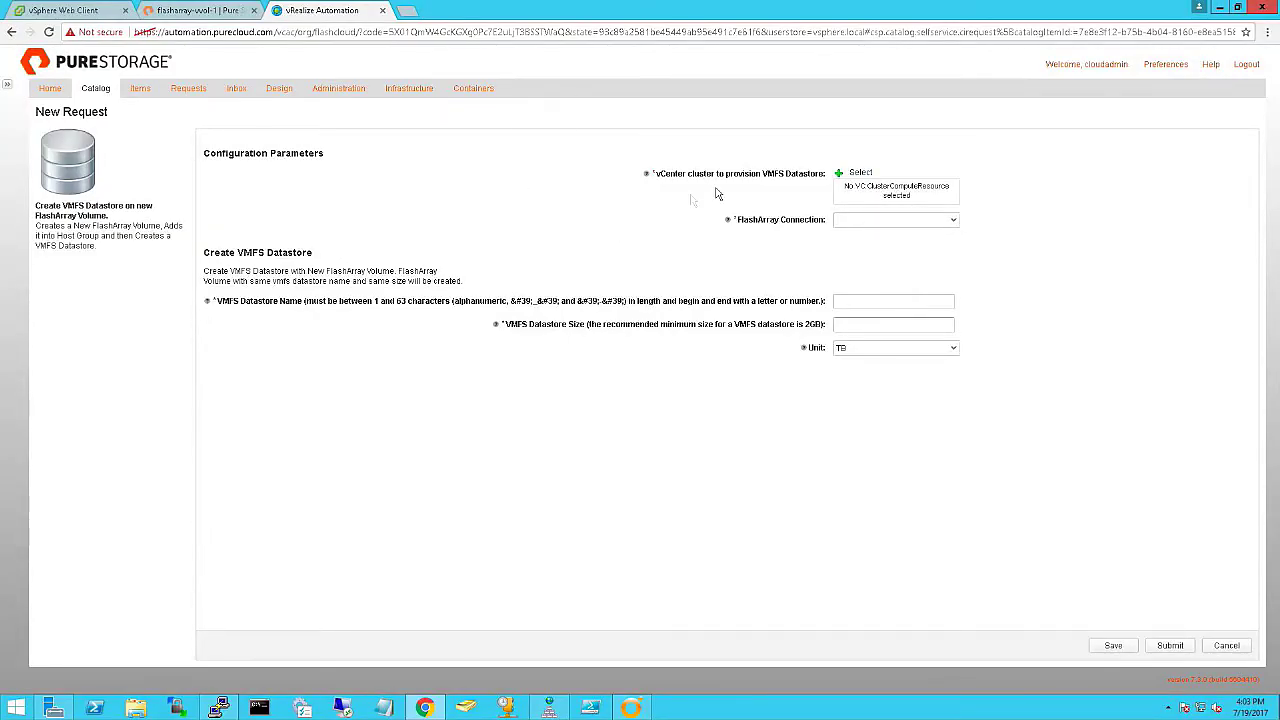
click(858, 172)
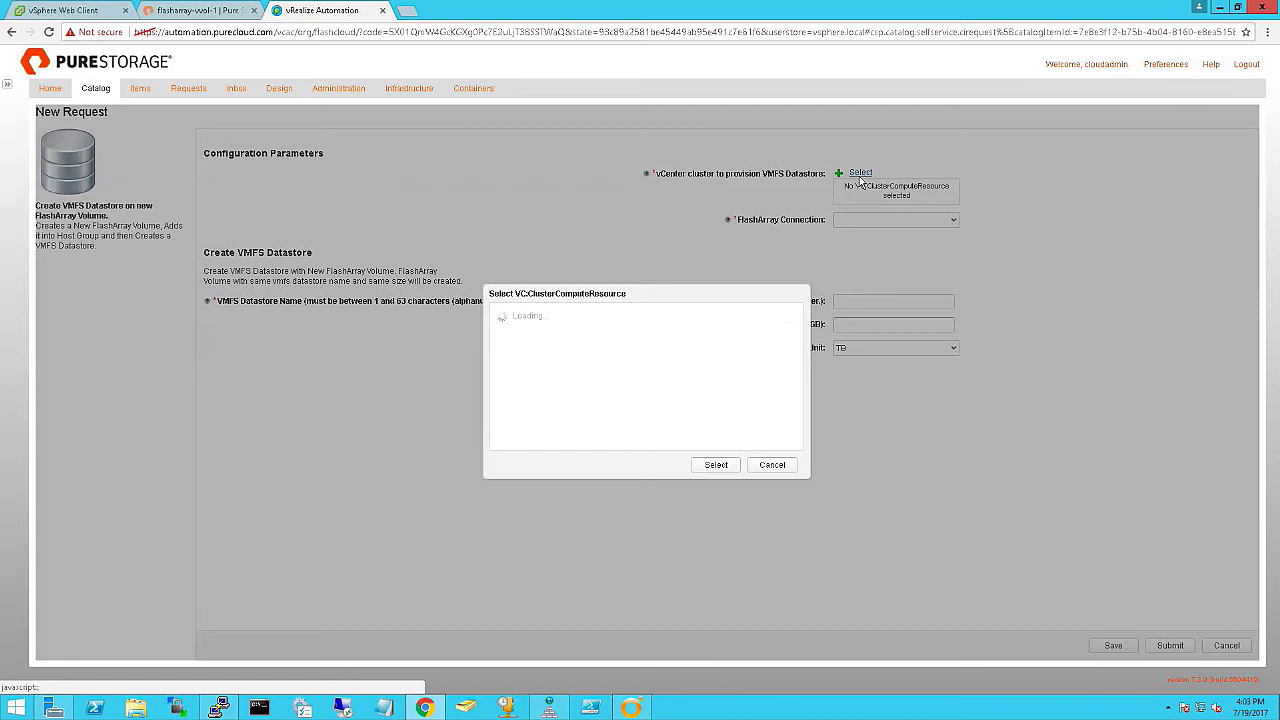
click(772, 466)
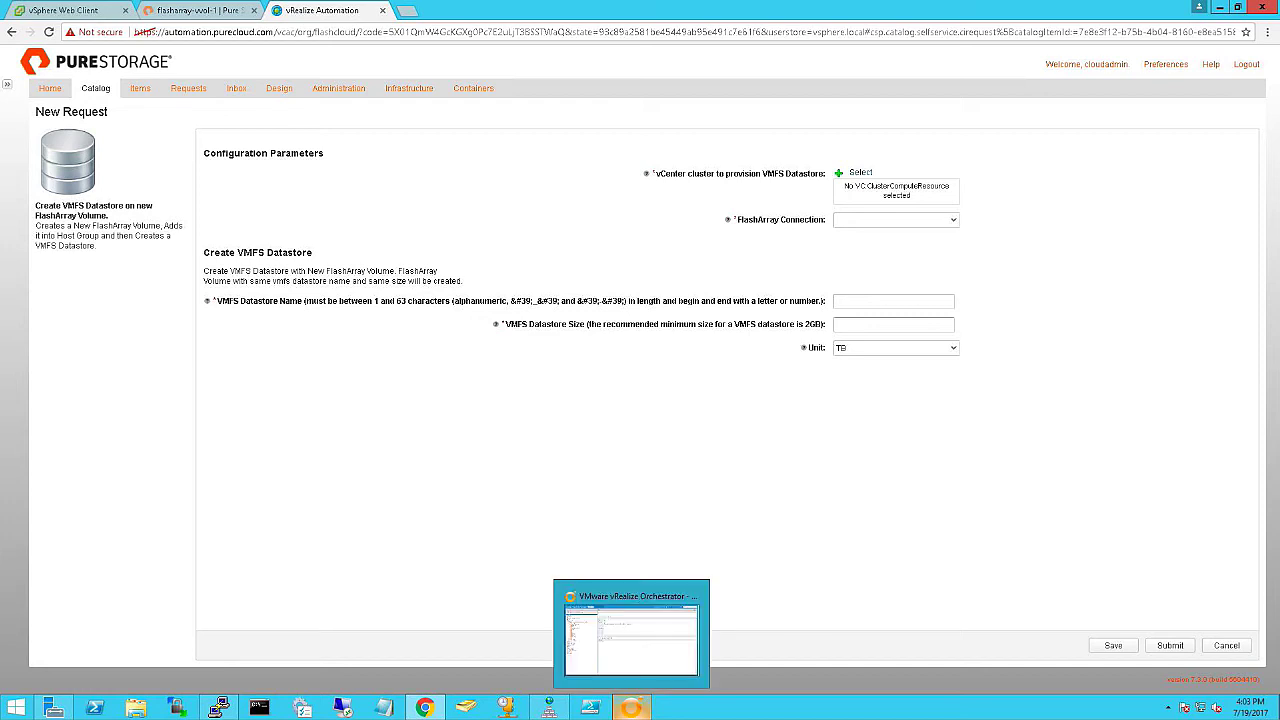
Step: In vRealize Orchestrator, open the 'Add a vCenter Server instance' workflow from vCenter Configuration
click(631, 707)
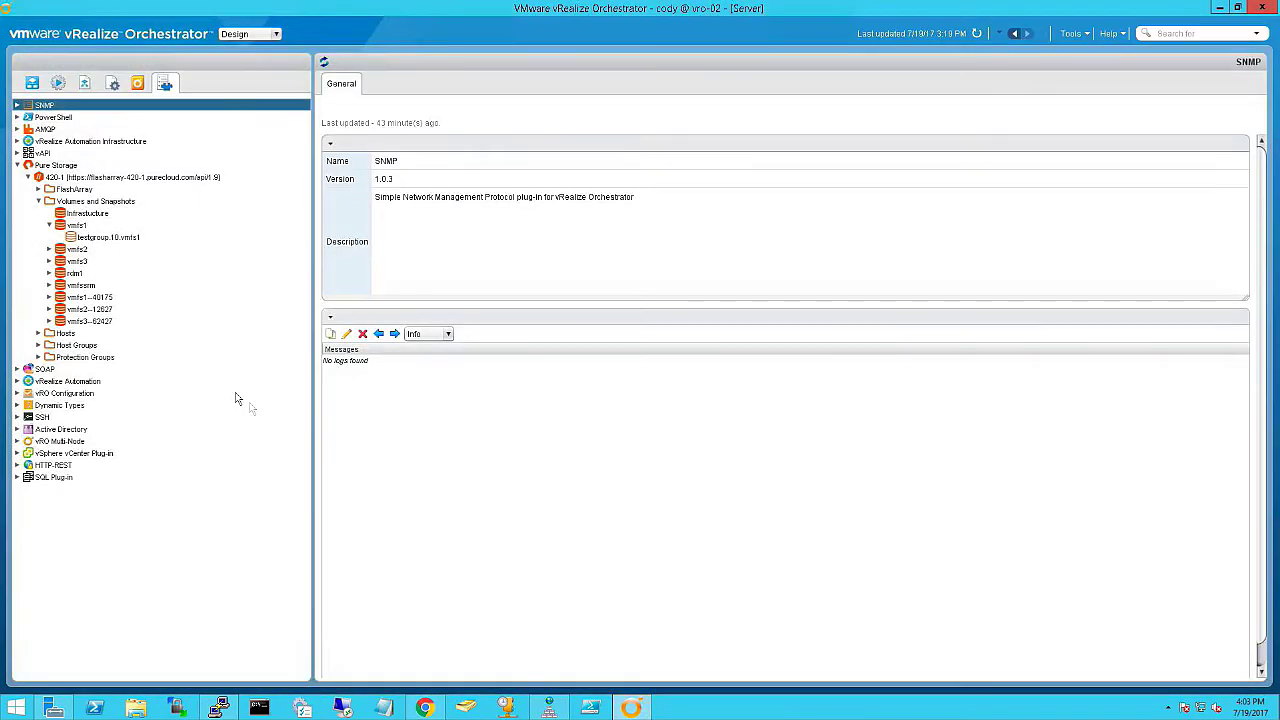
click(32, 84)
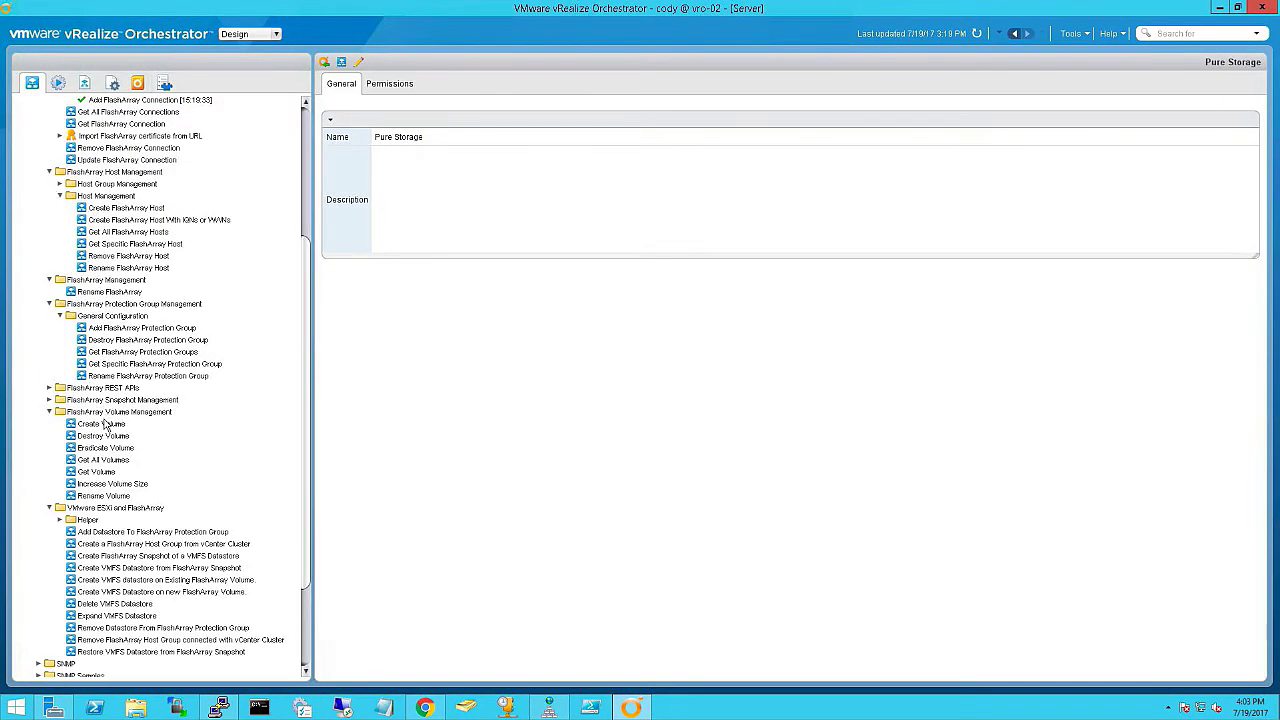
drag(309, 480, 309, 568)
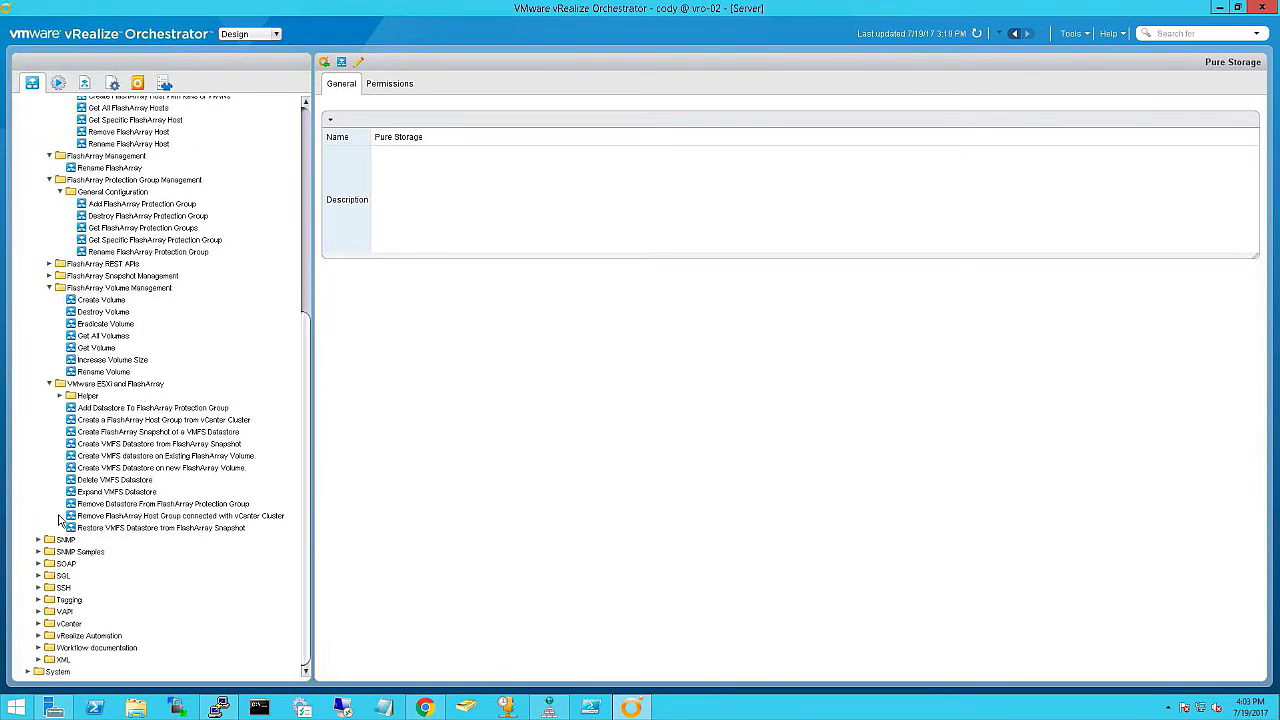
click(38, 624)
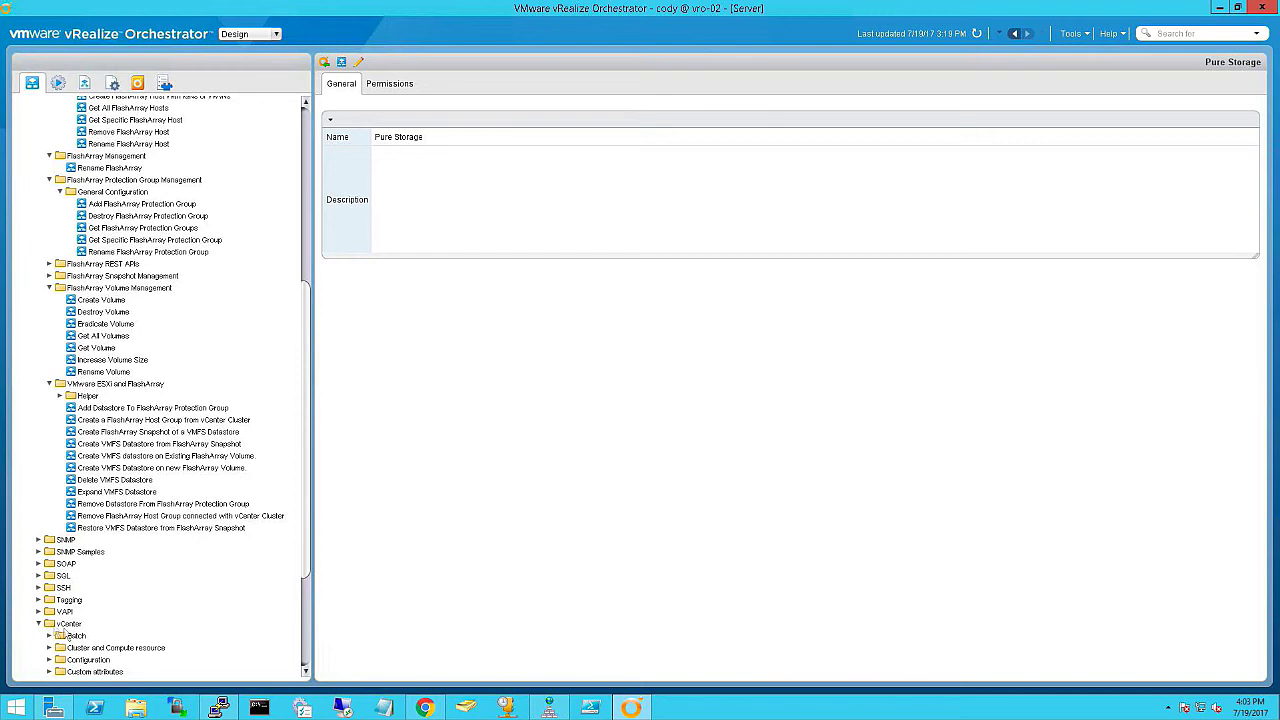
click(72, 660)
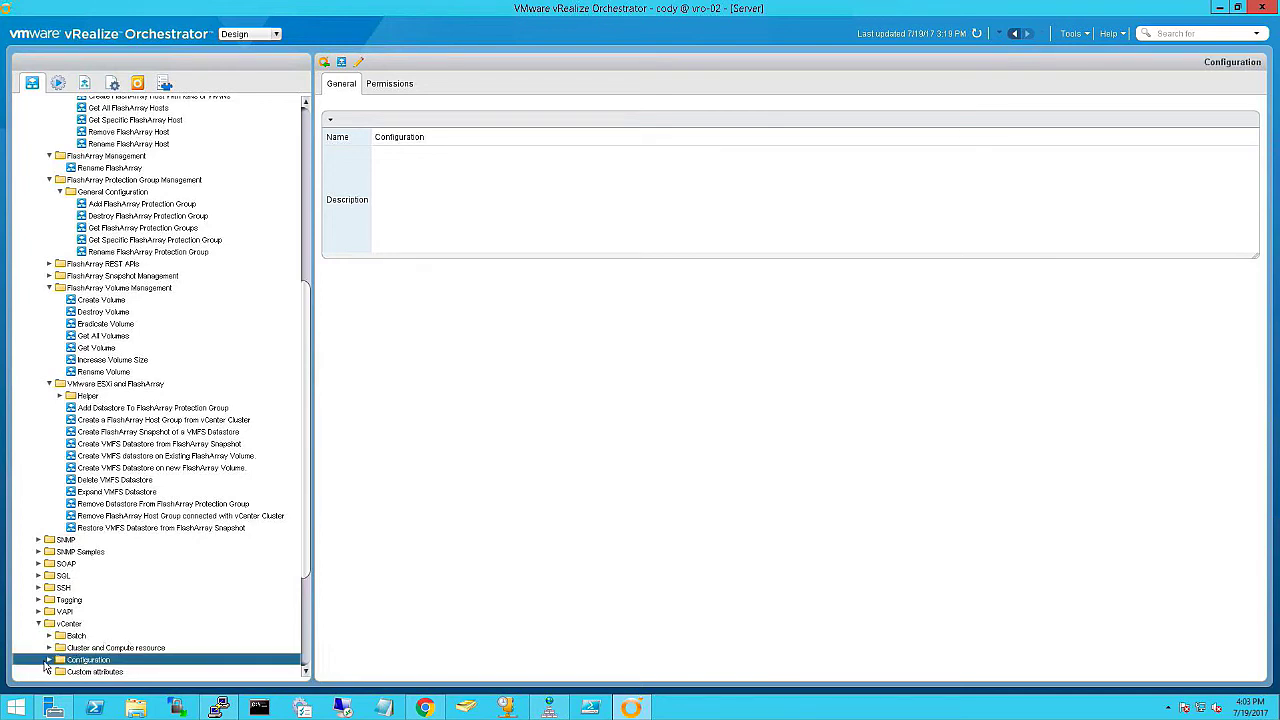
click(49, 660)
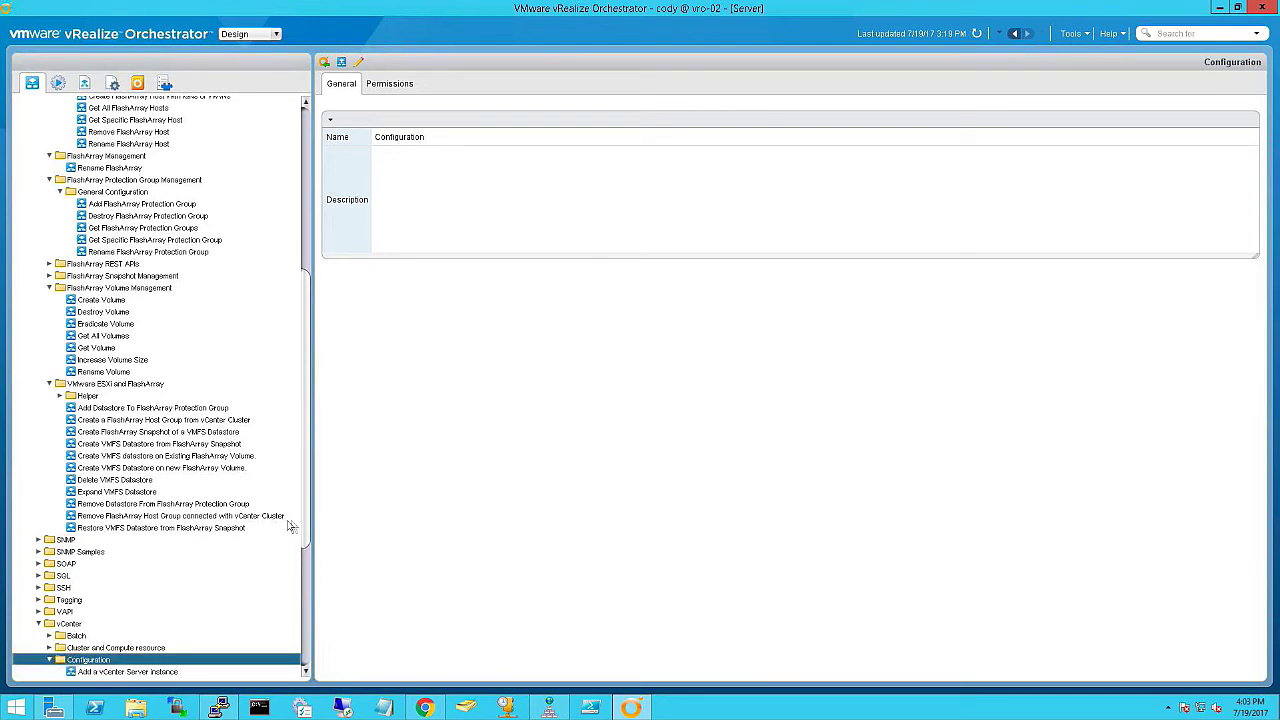
scroll(305, 563, down, 3)
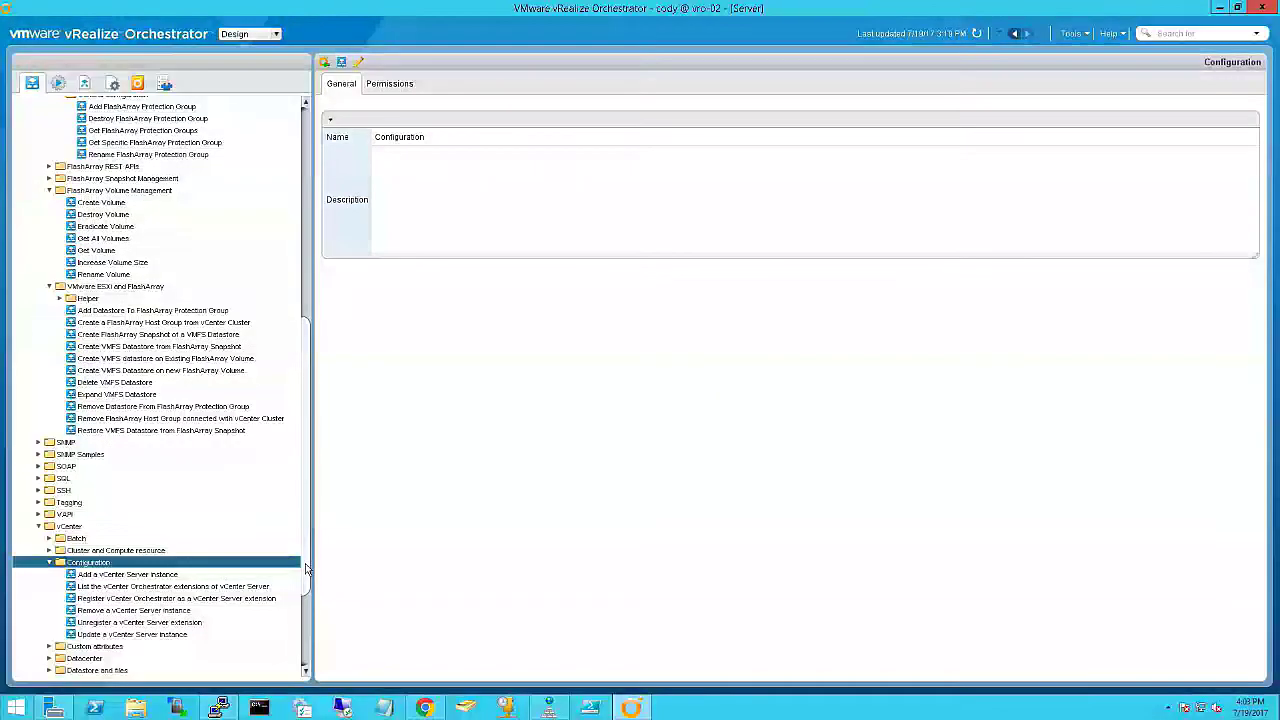
click(163, 576)
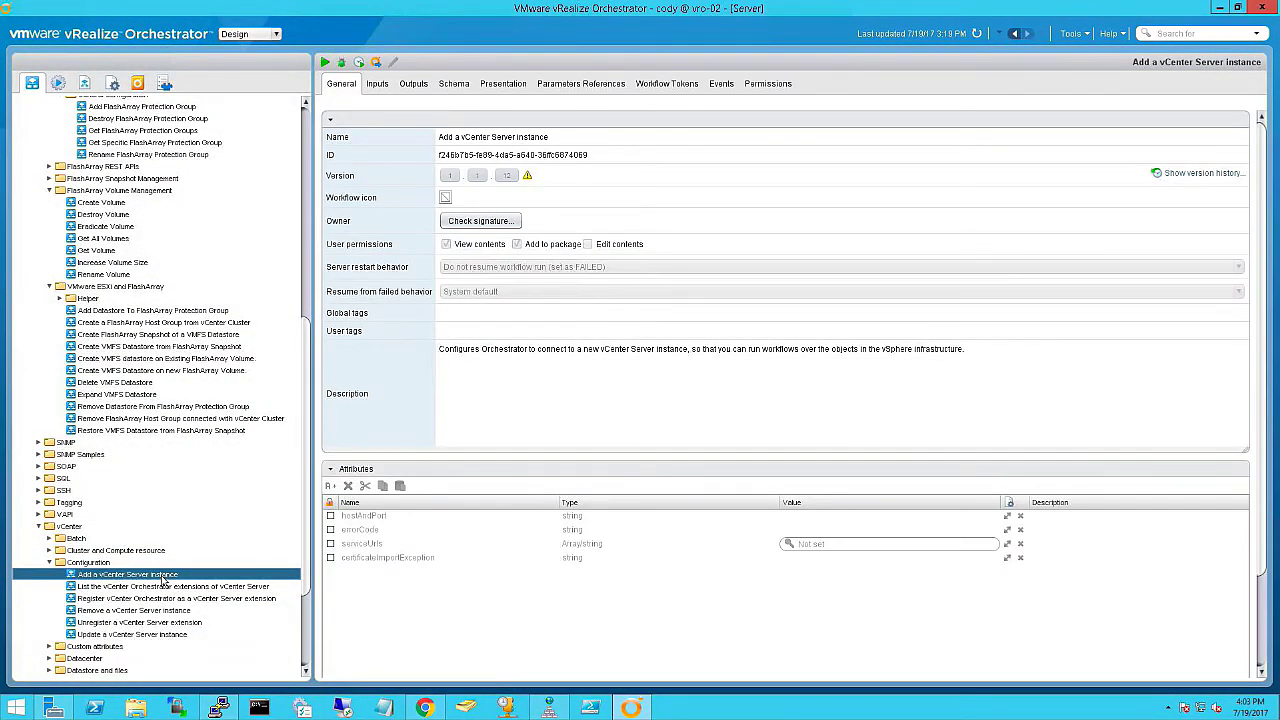
double_click(163, 579)
Step: Run it for vcenter-1.purecloud.com, ignoring certificate warnings, using one shared connection, with the user's credentials
click(325, 62)
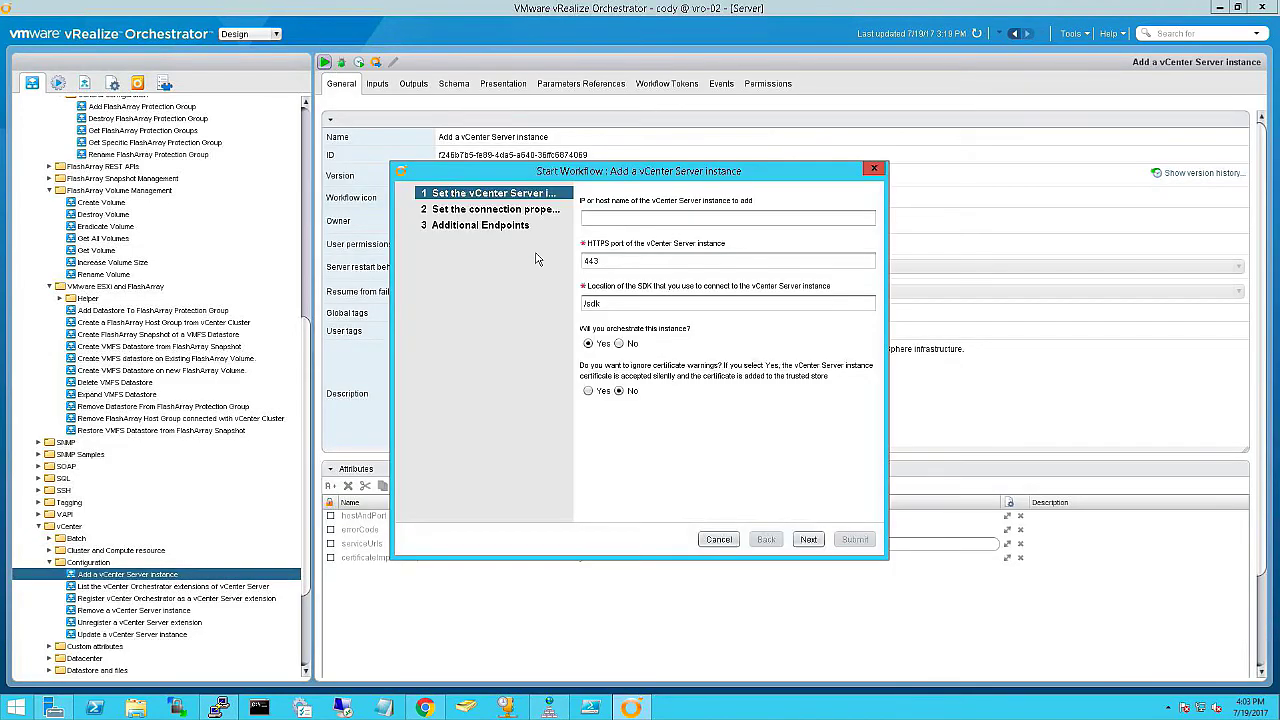
click(595, 220)
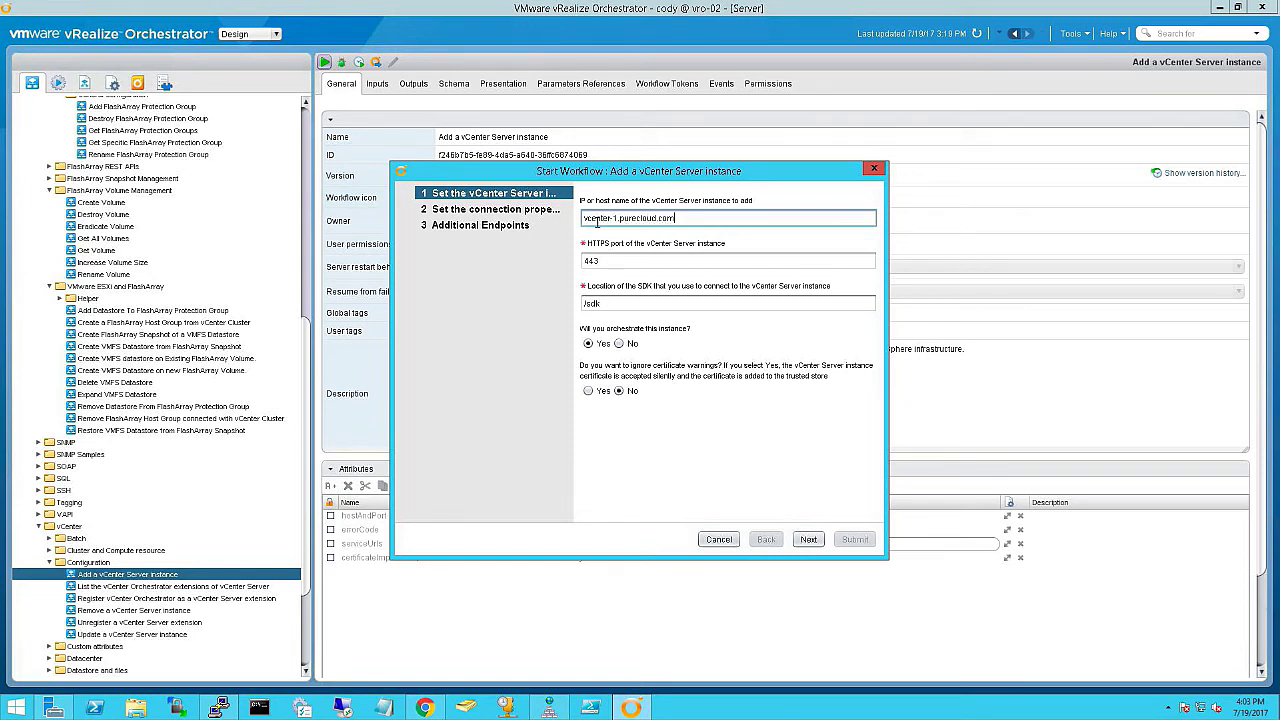
click(589, 391)
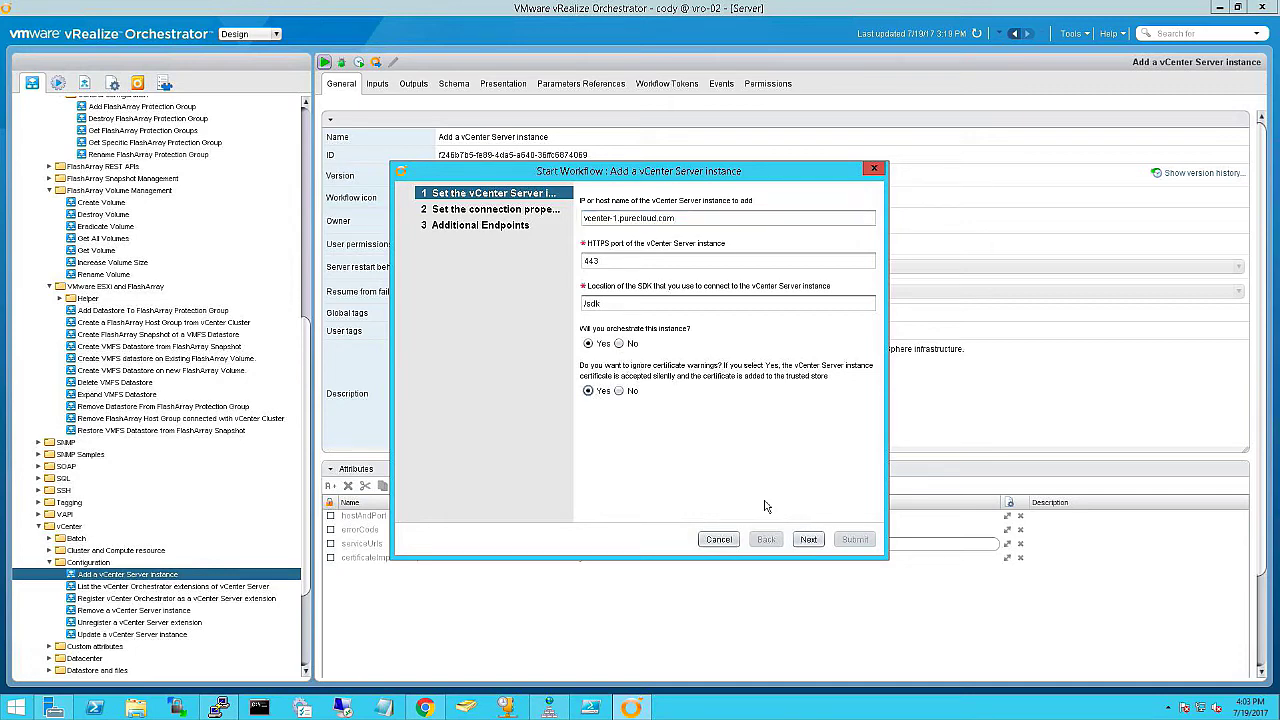
click(808, 539)
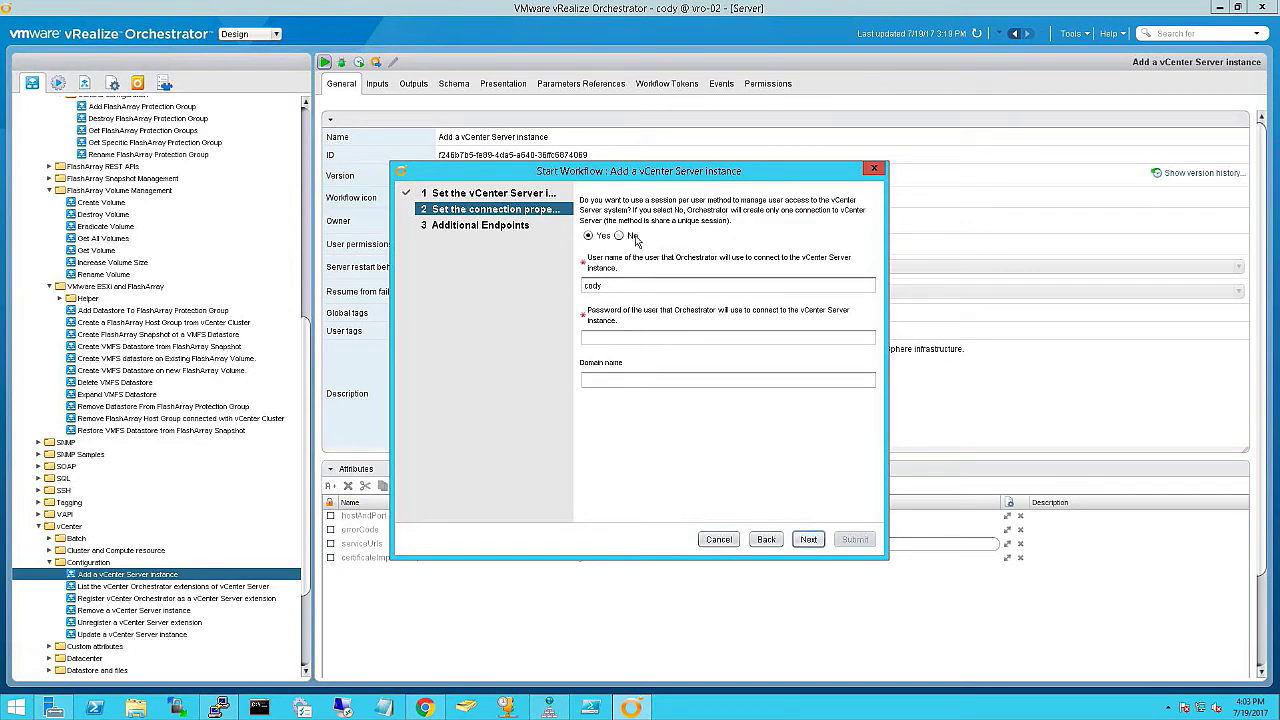
click(634, 238)
click(616, 339)
text(p)
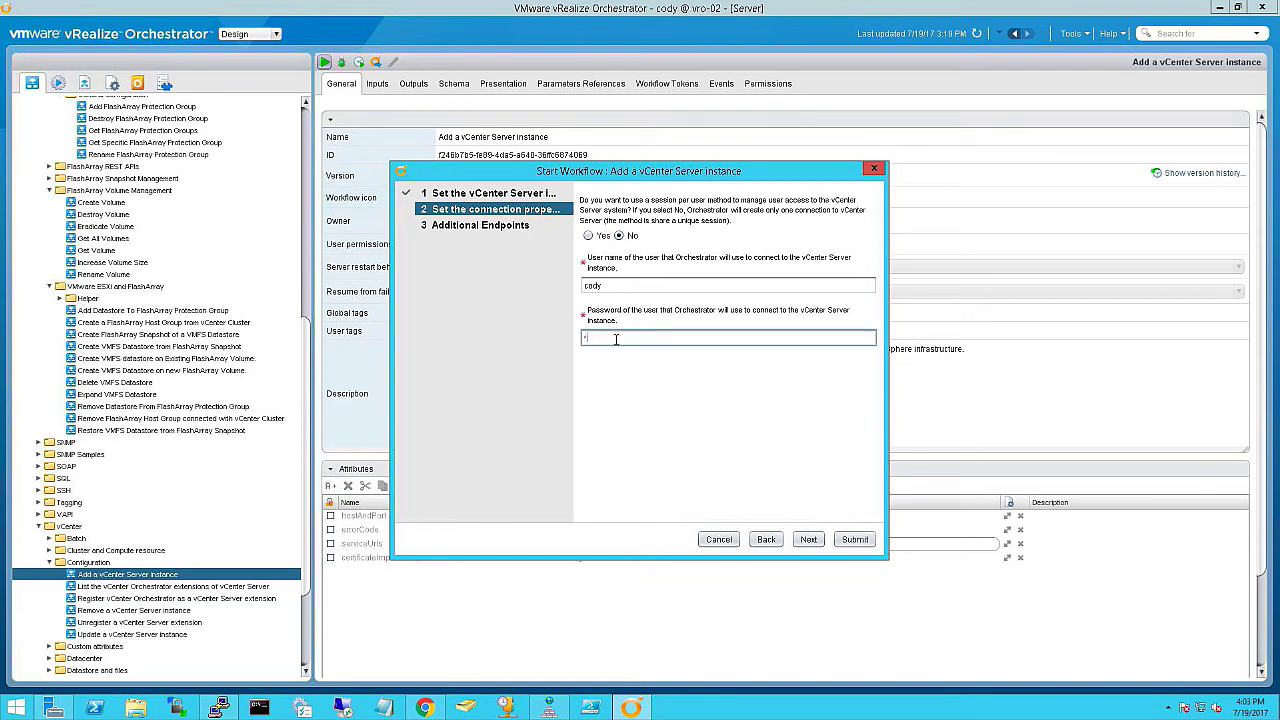
click(853, 540)
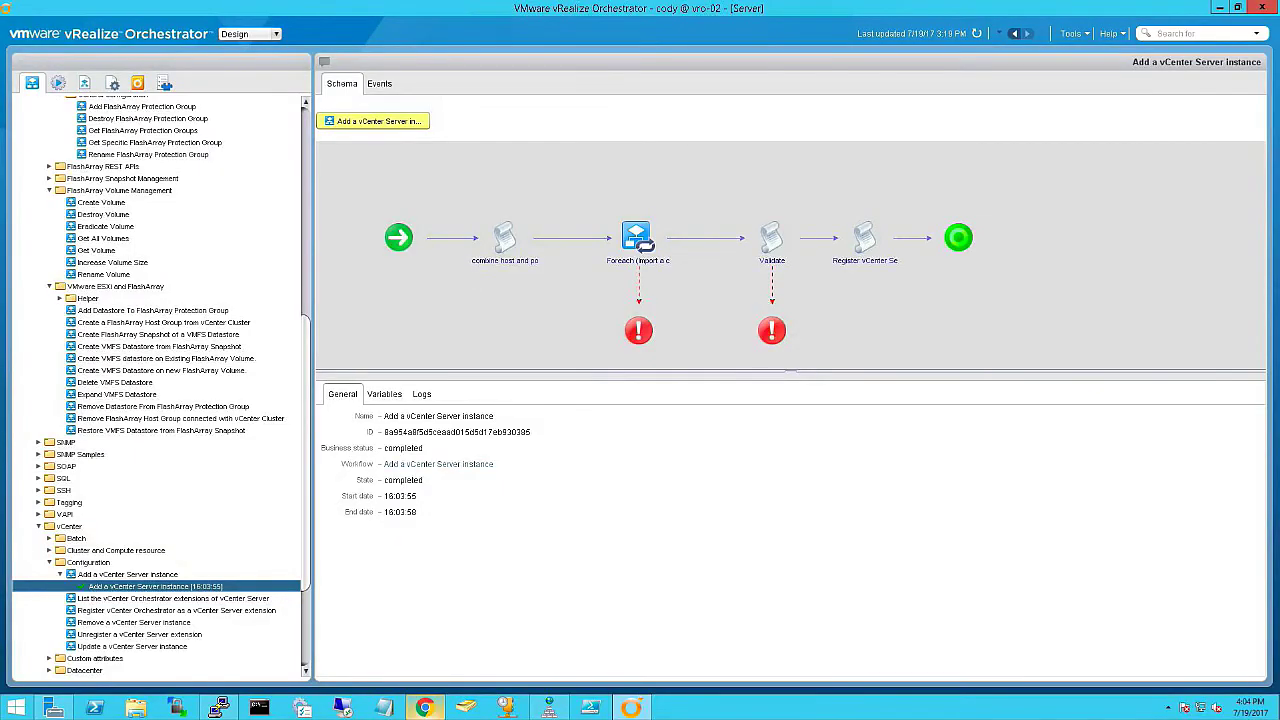
Step: Start a fresh Create VMFS Datastore request and pick the Castro cluster under Mountain View
click(424, 708)
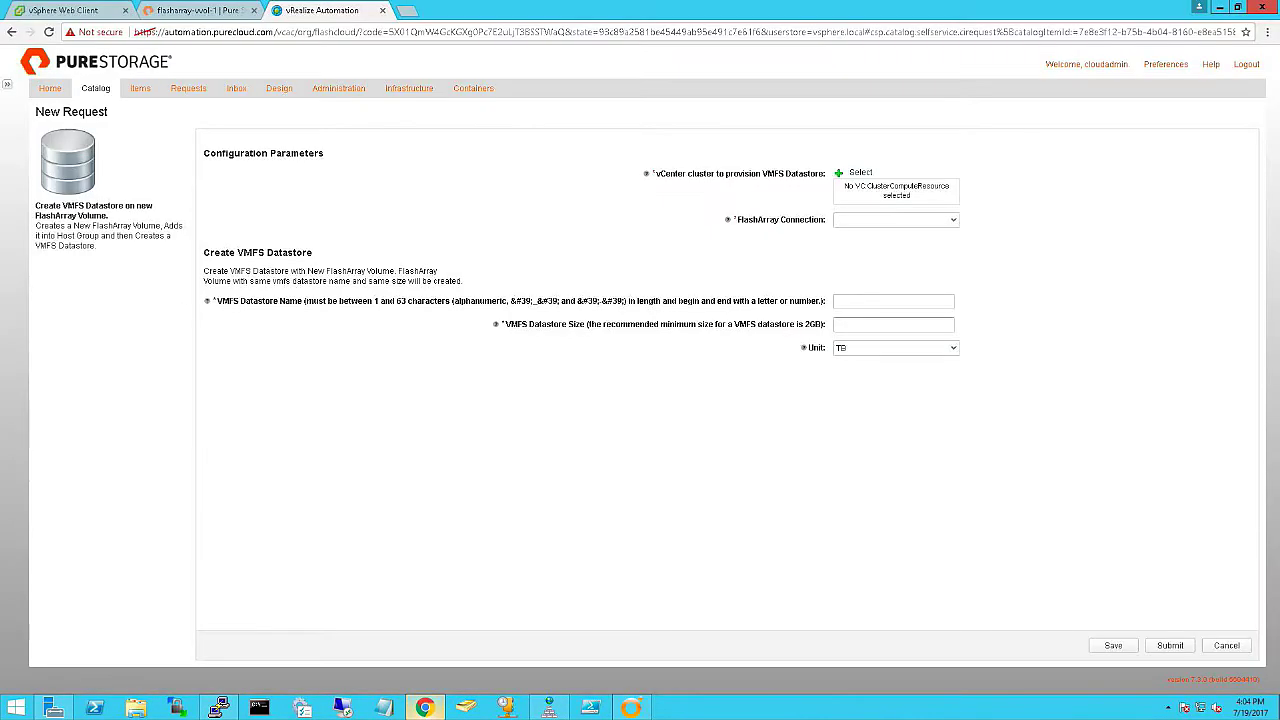
click(1225, 646)
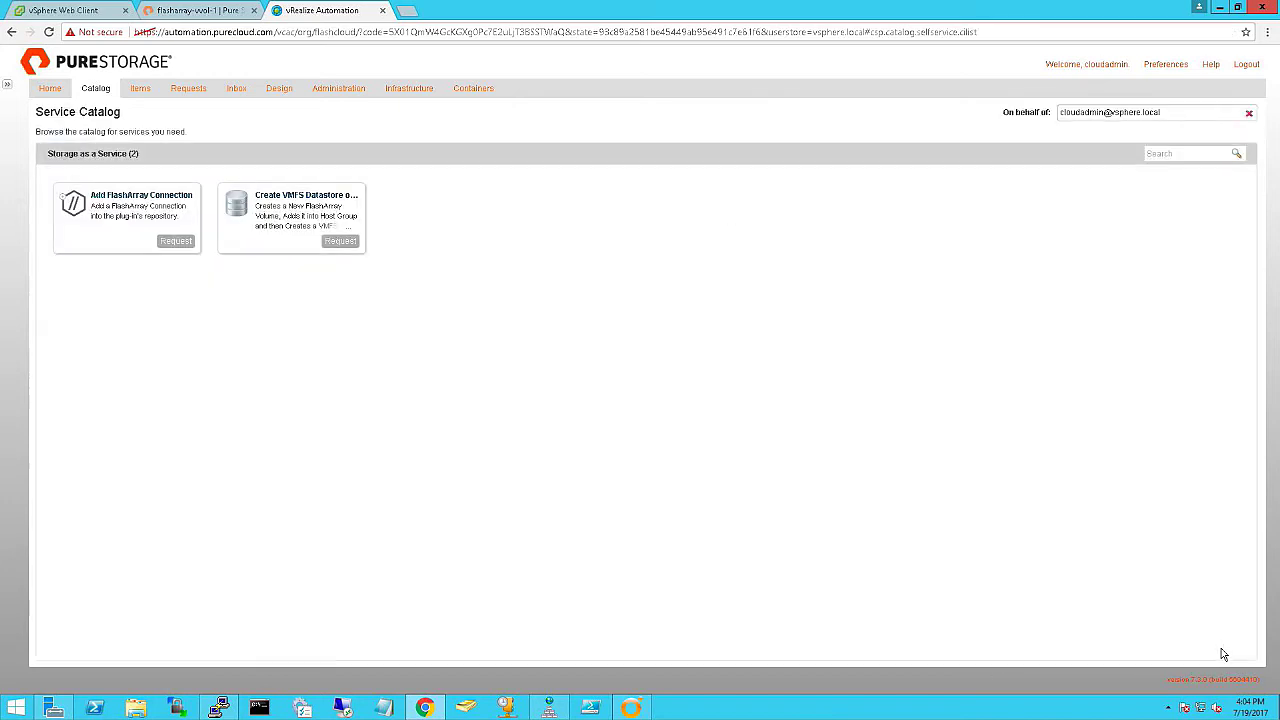
click(343, 242)
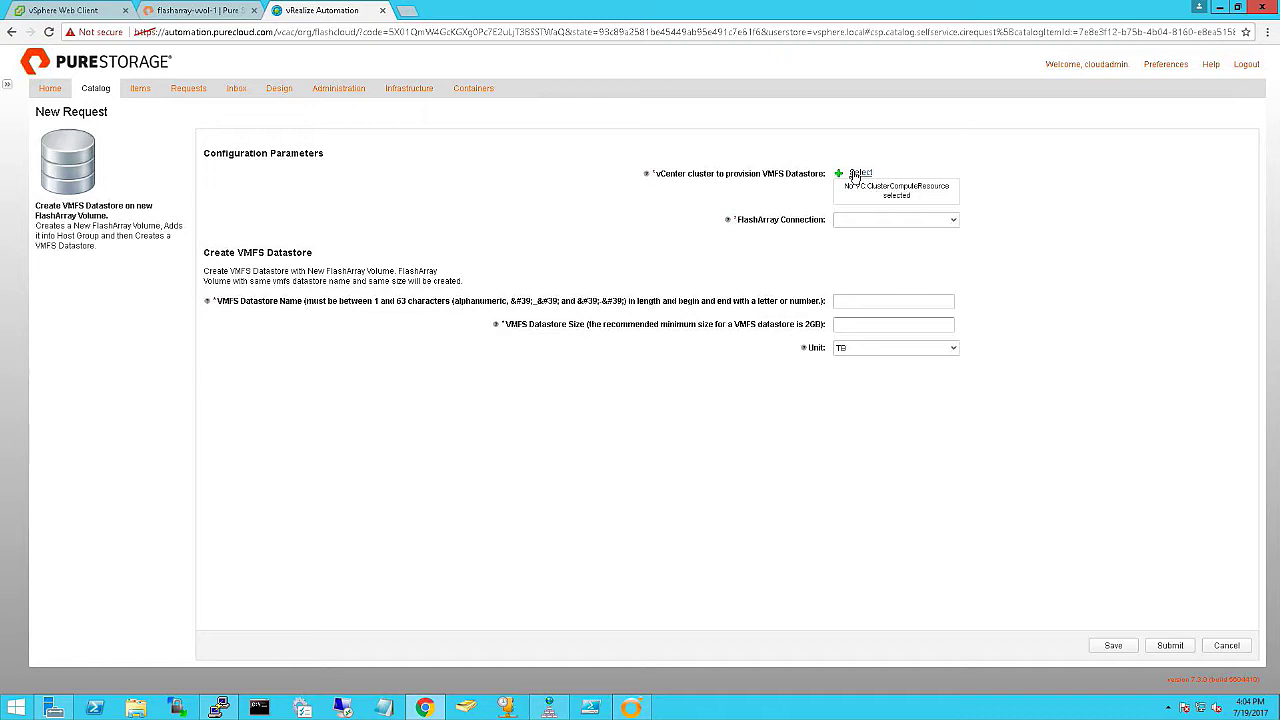
click(858, 174)
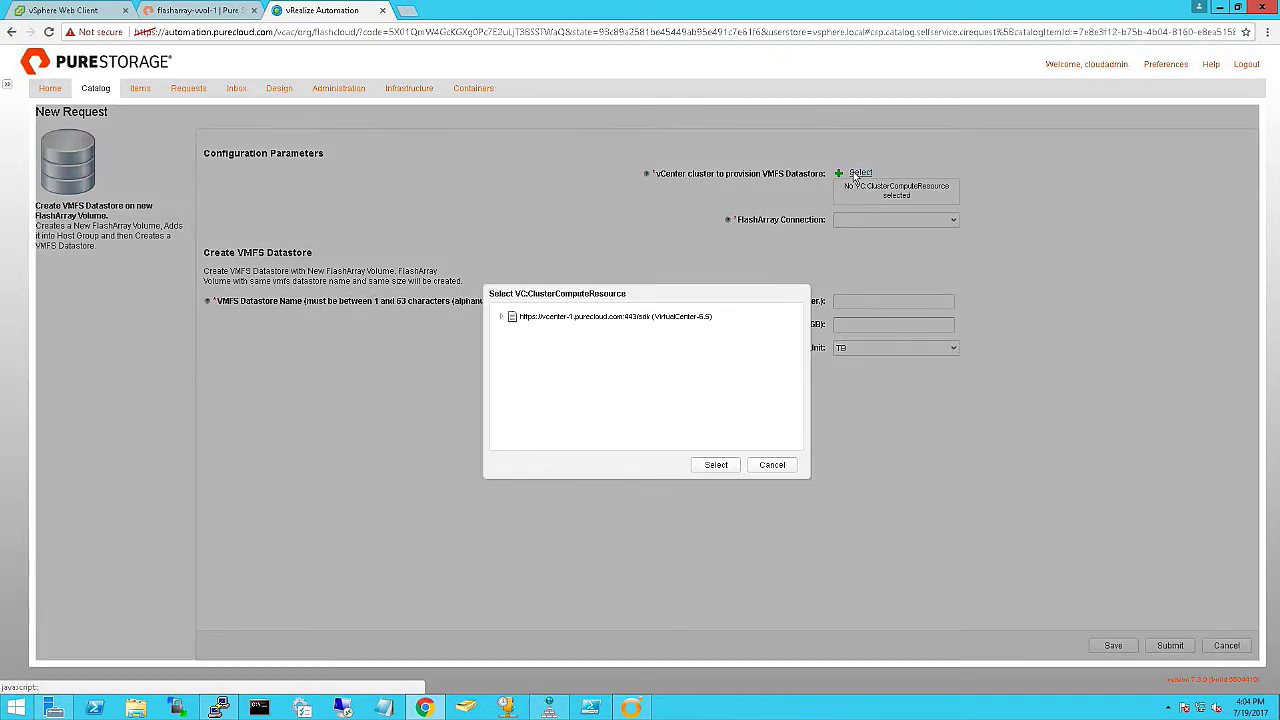
click(503, 318)
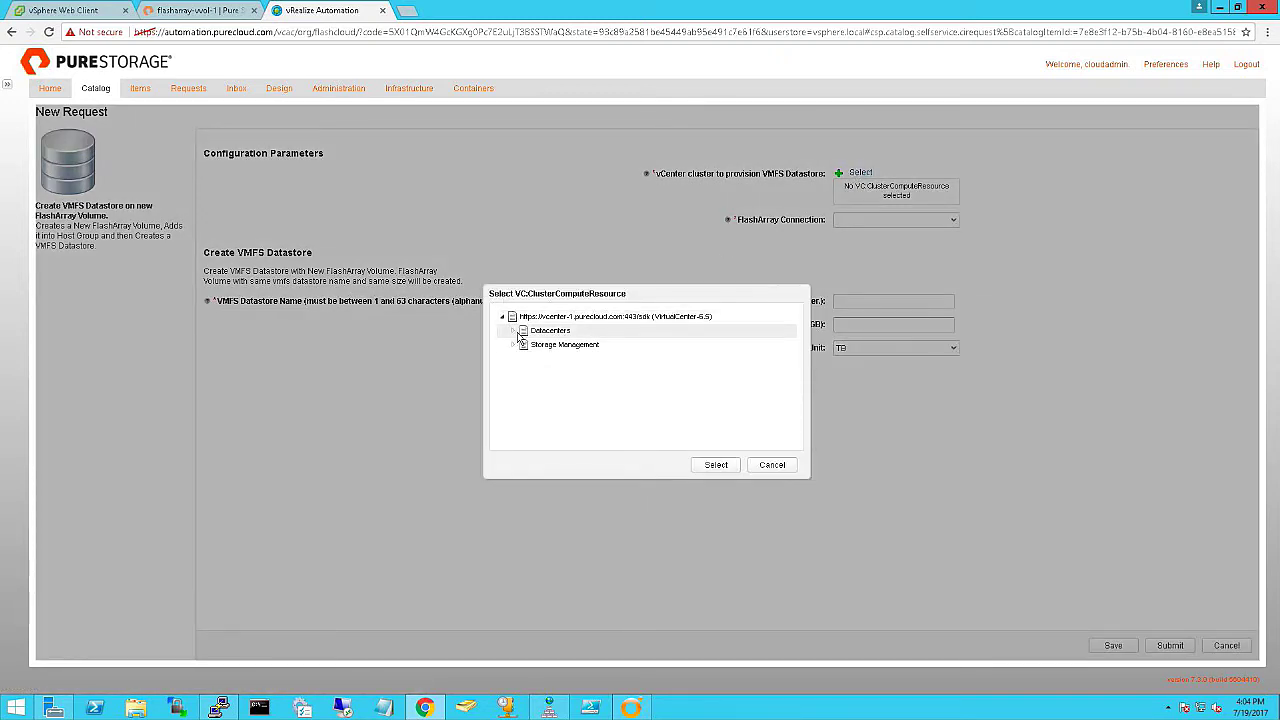
click(515, 332)
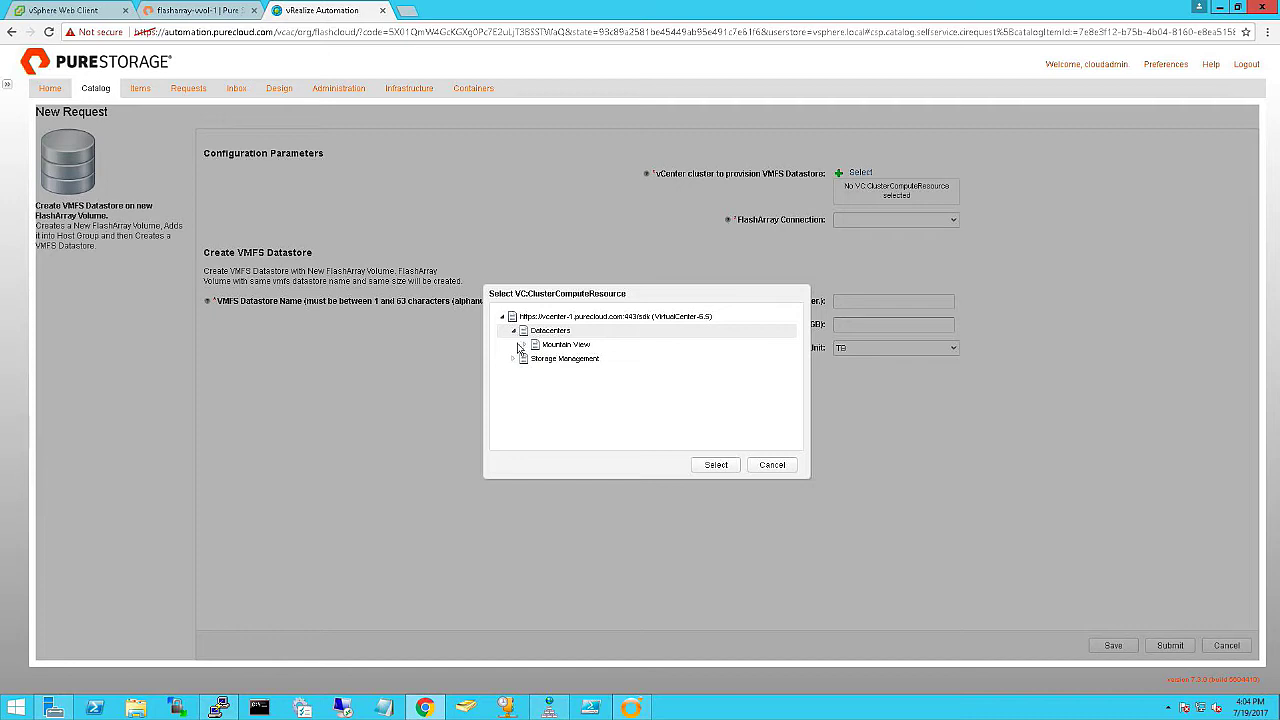
click(526, 345)
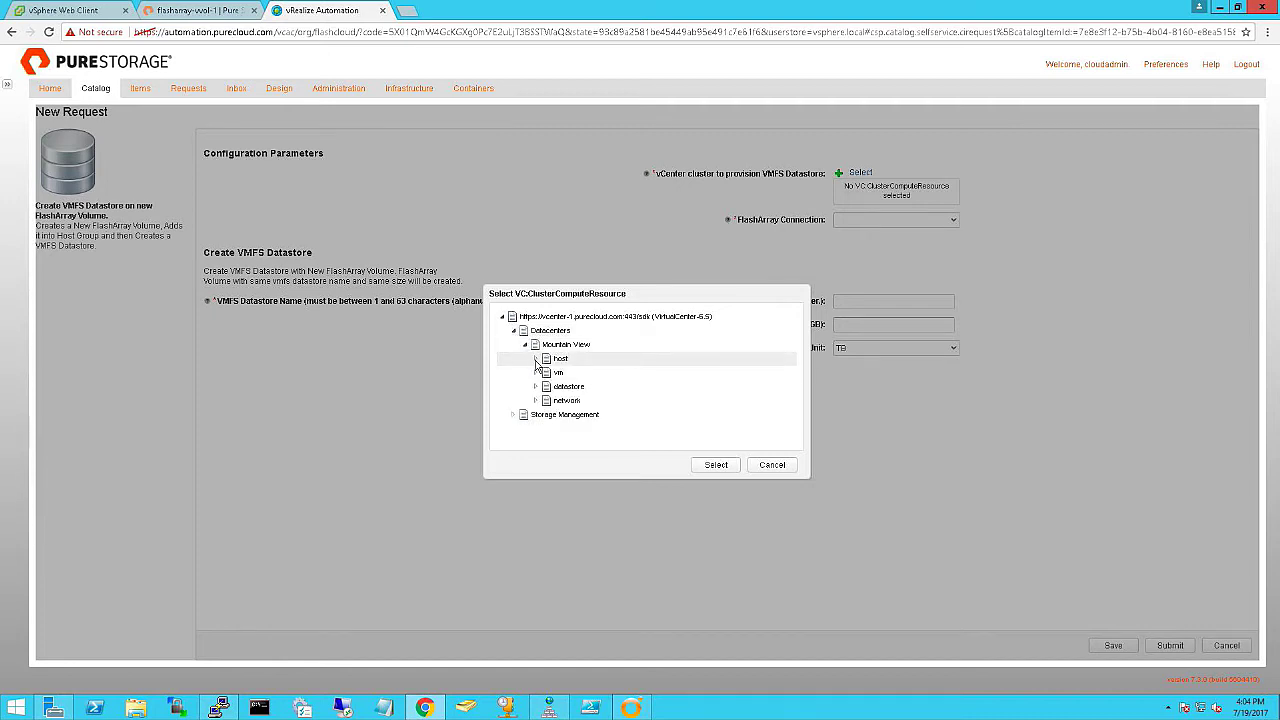
click(537, 359)
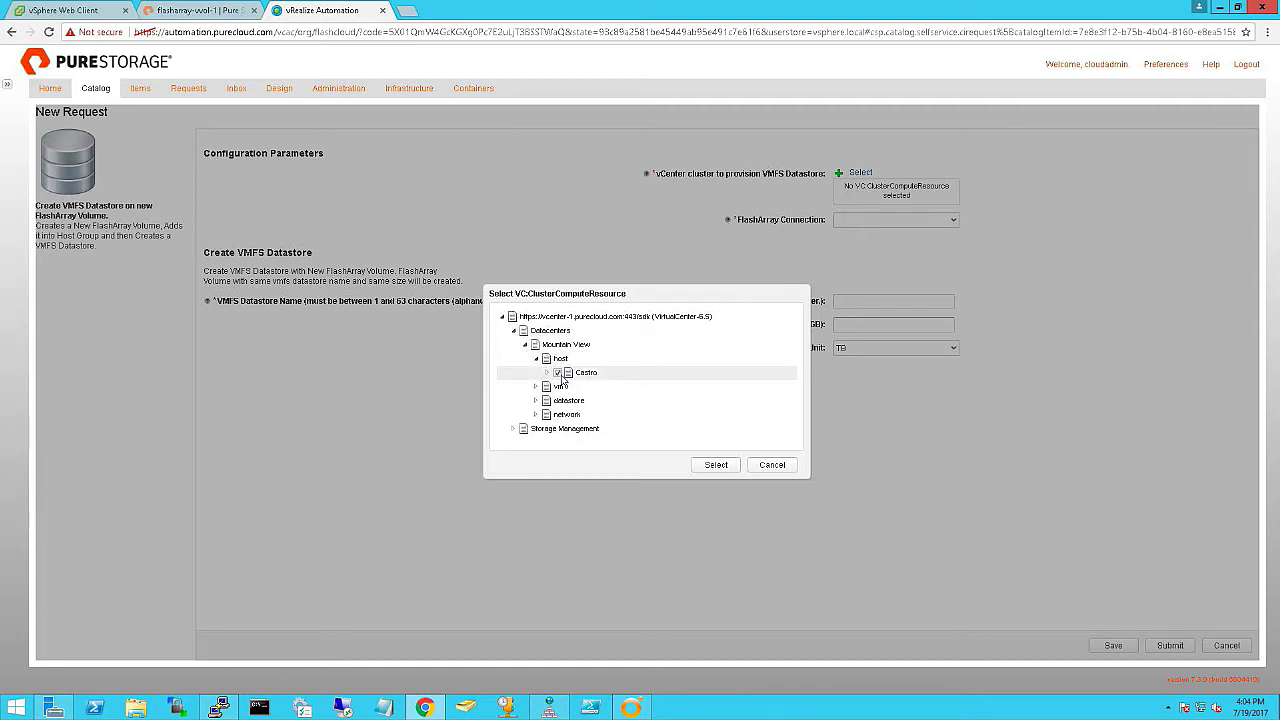
click(718, 466)
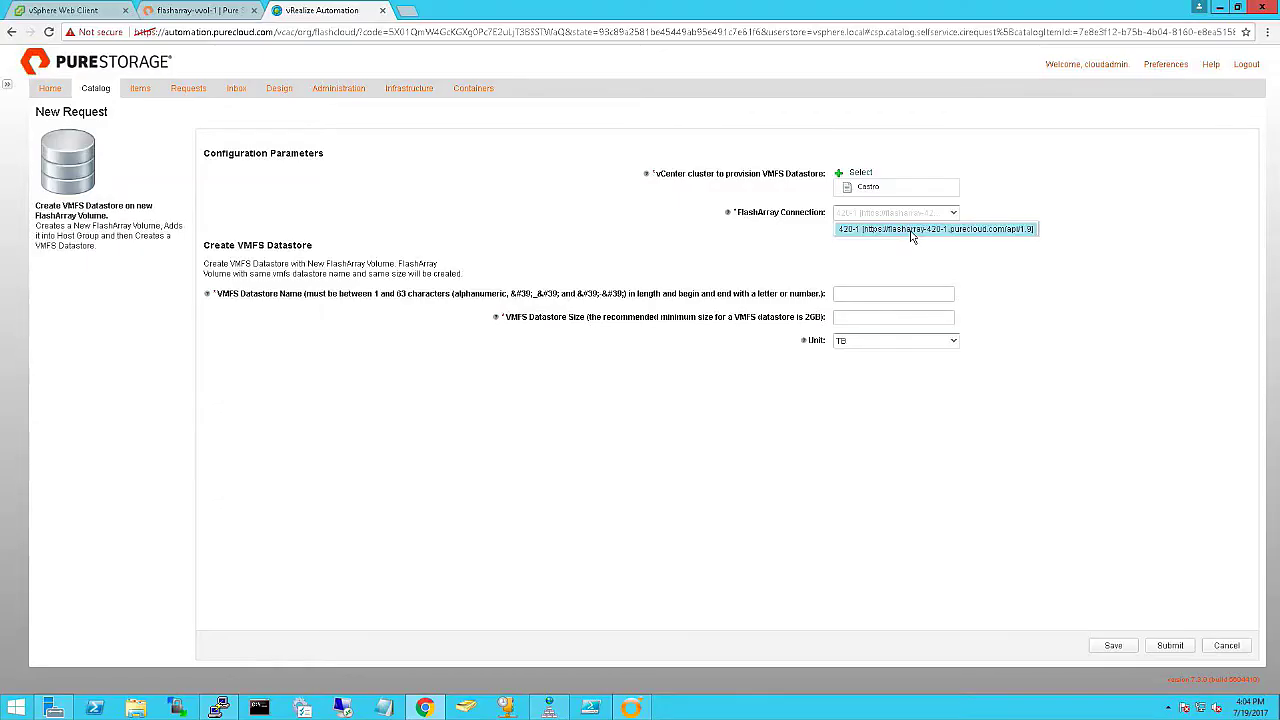
Step: Enter the datastore size, submit the request and dismiss the confirmation
click(881, 317)
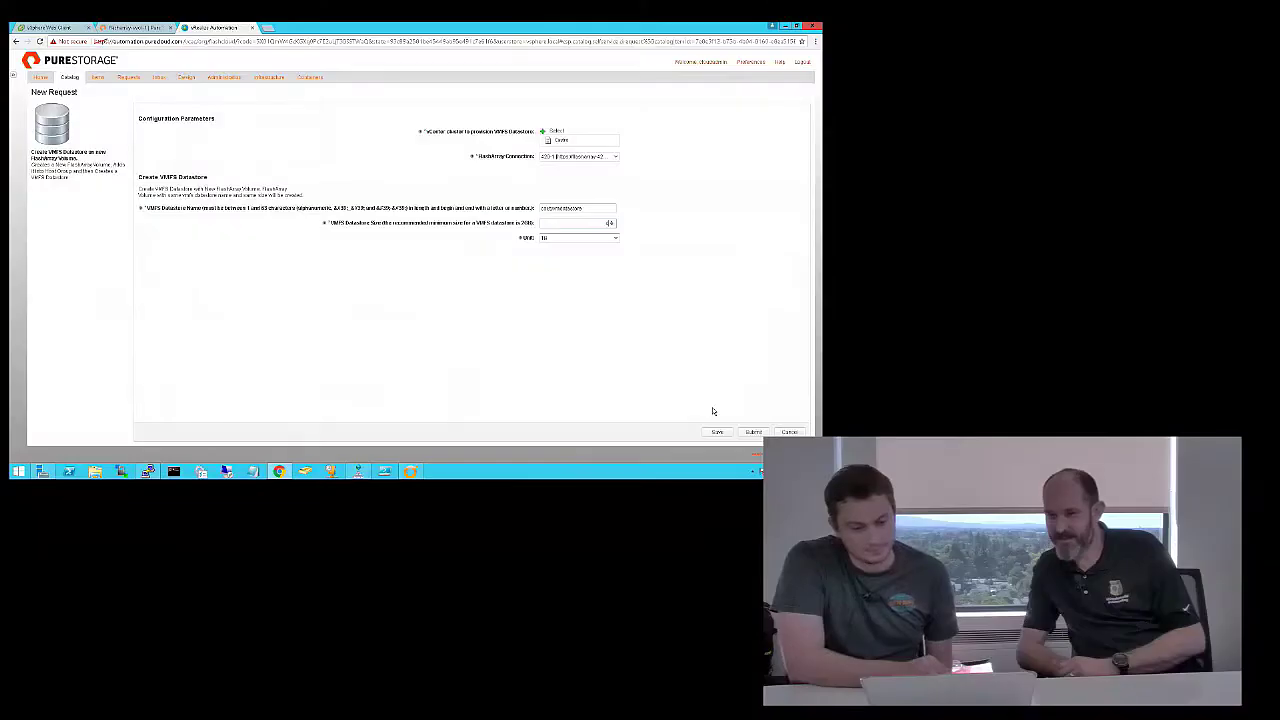
click(749, 431)
click(53, 142)
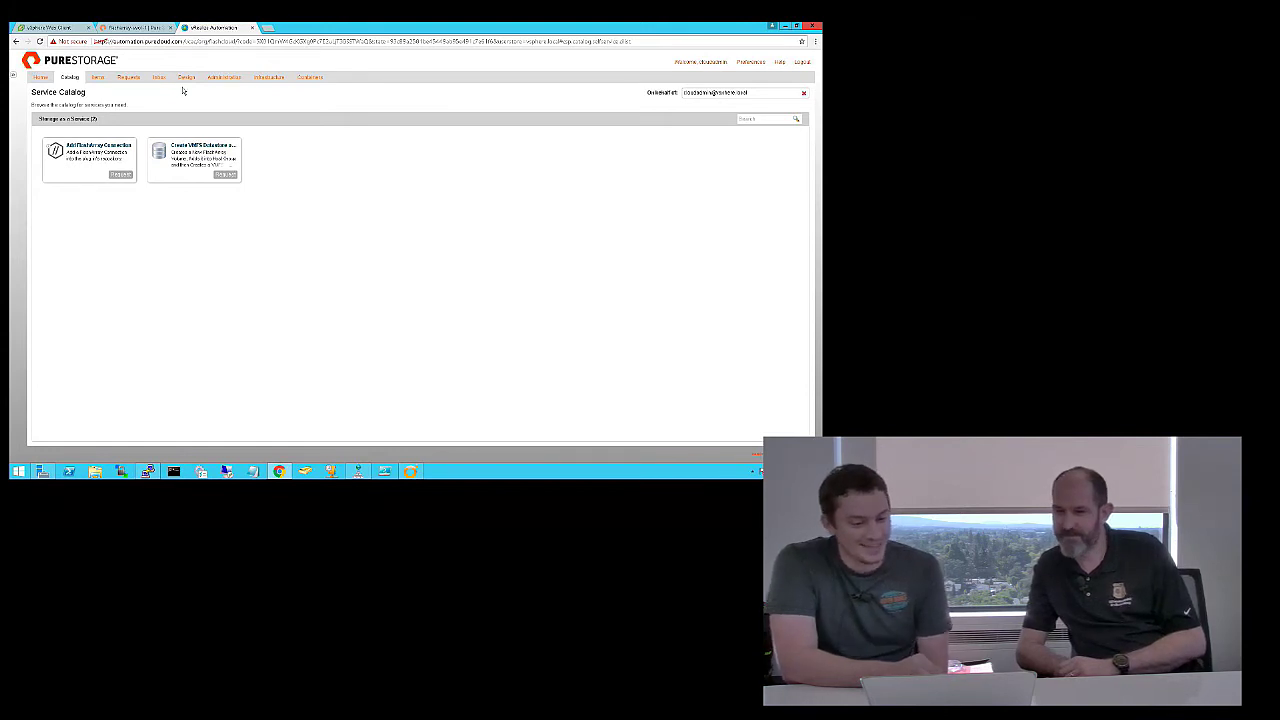
Step: Follow the VMFS datastore request's workflow run and refresh until its status reads Successful
click(132, 80)
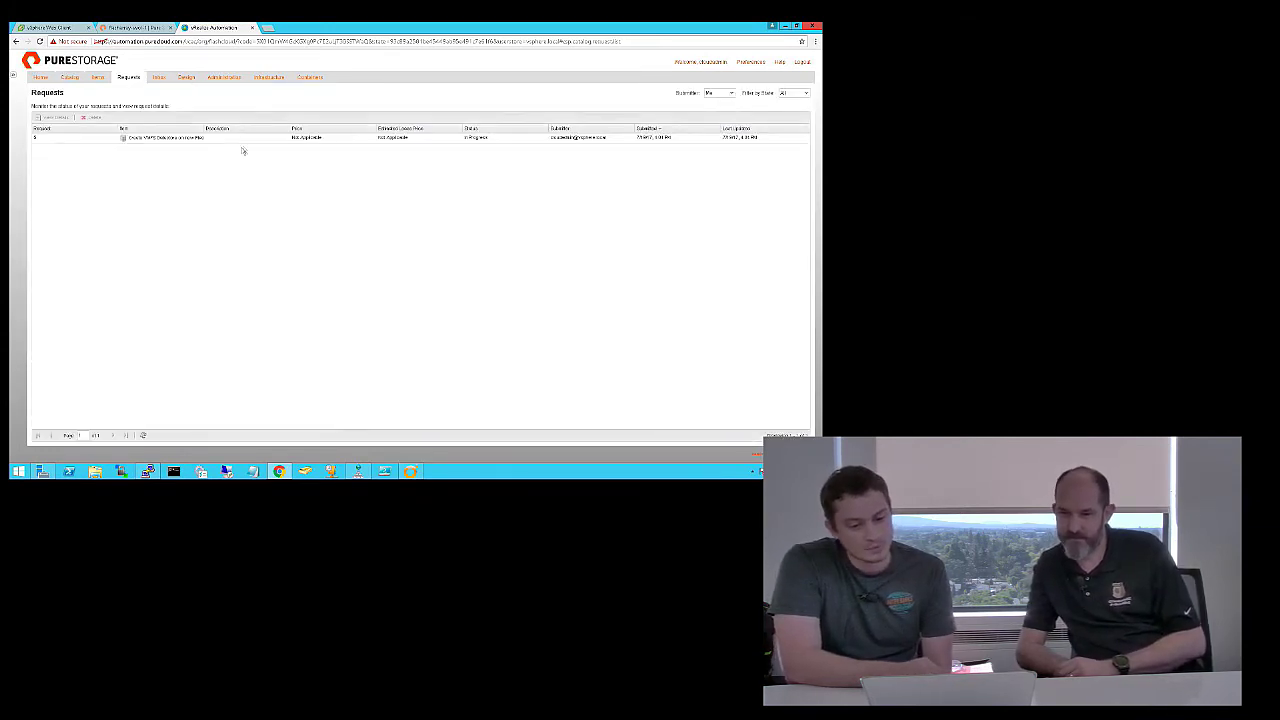
click(249, 143)
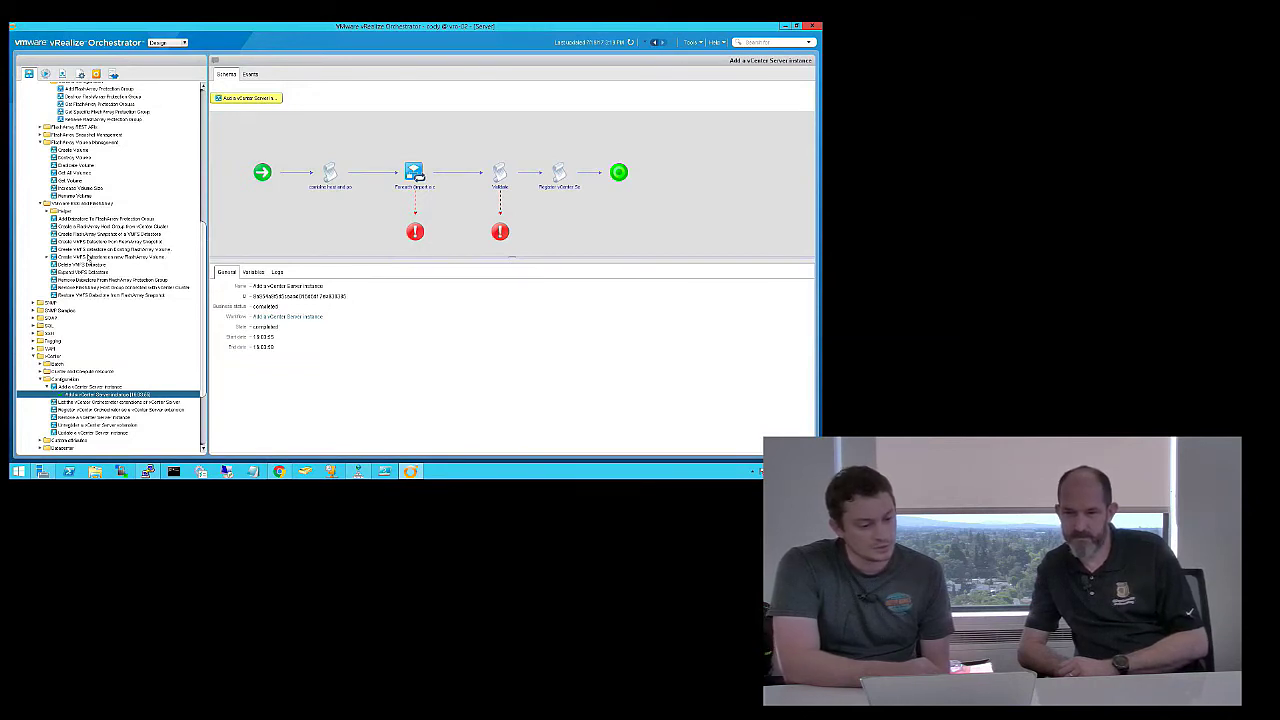
click(47, 257)
click(92, 264)
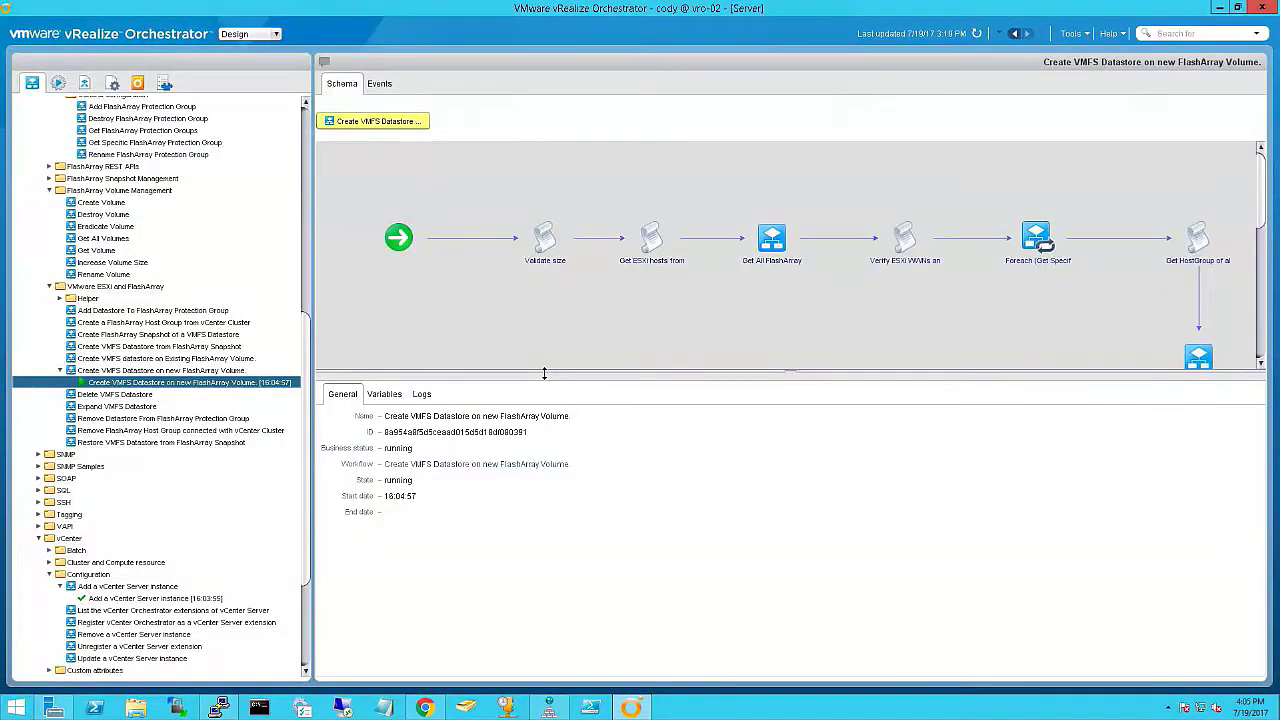
drag(354, 256, 354, 371)
drag(543, 550, 541, 533)
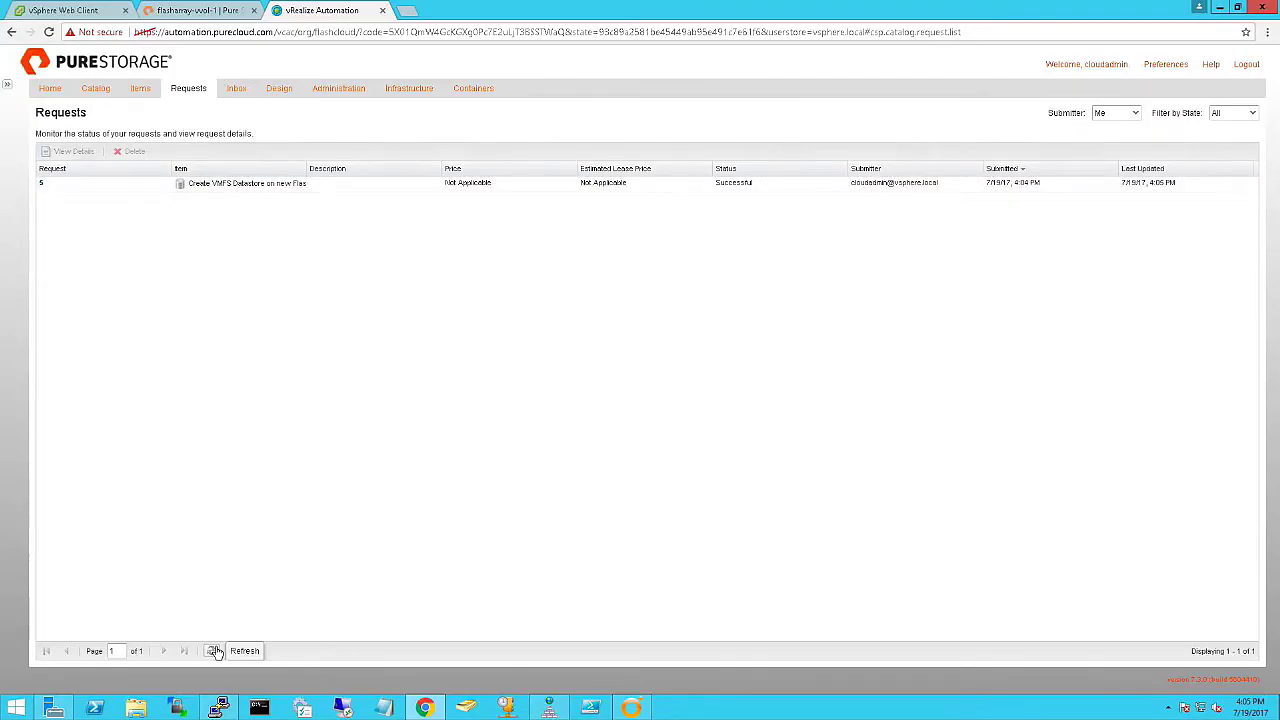
click(214, 651)
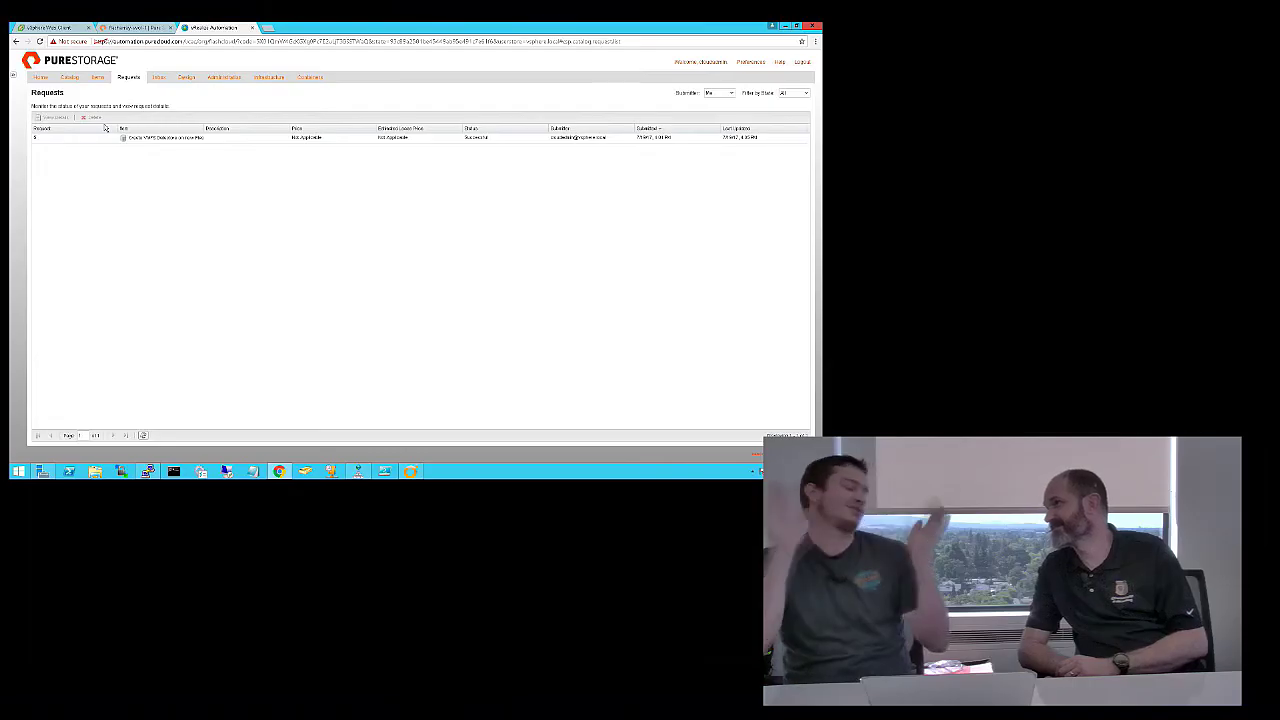
Step: Verify the new VMFS datastore item's Actions list is empty, then go to the Design area
click(69, 79)
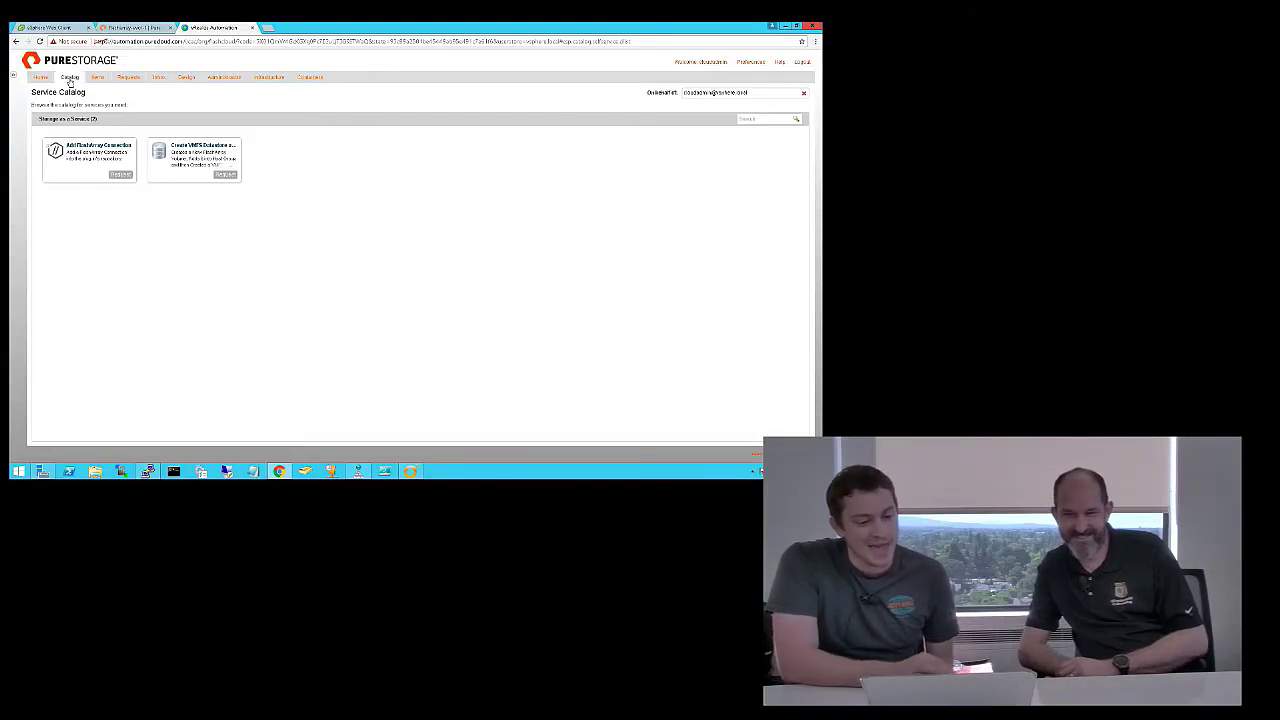
click(98, 77)
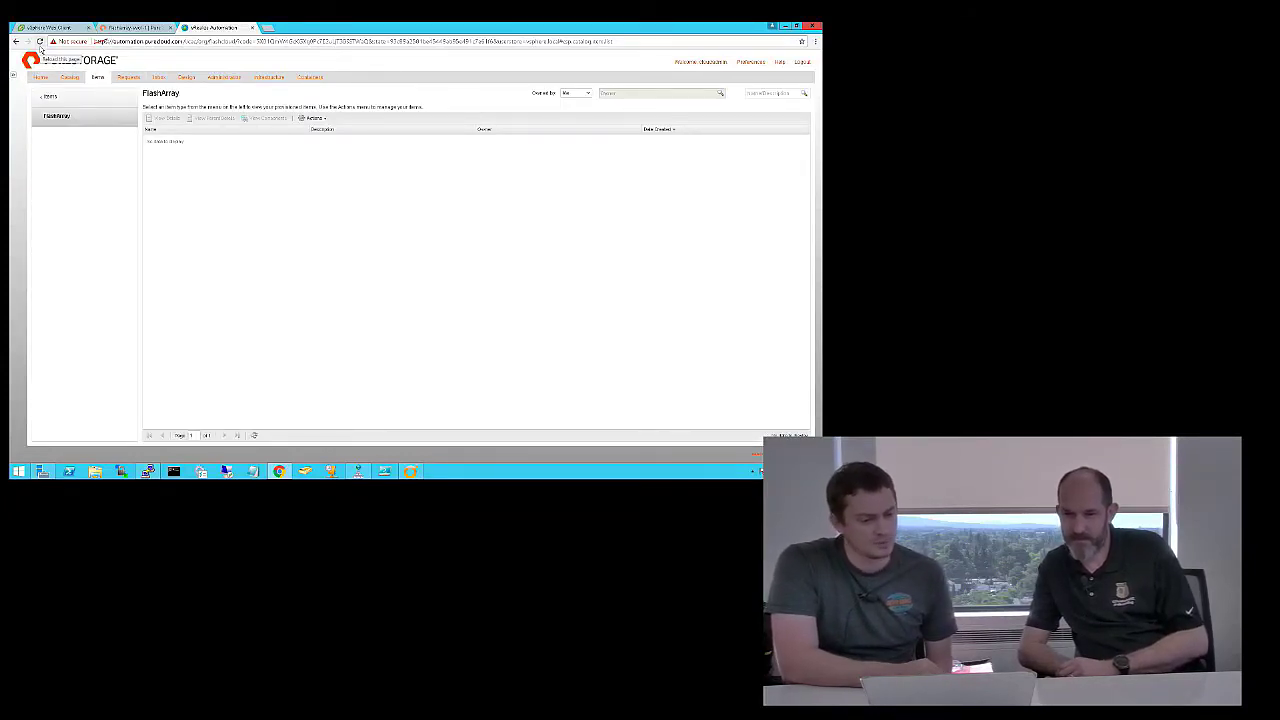
click(40, 45)
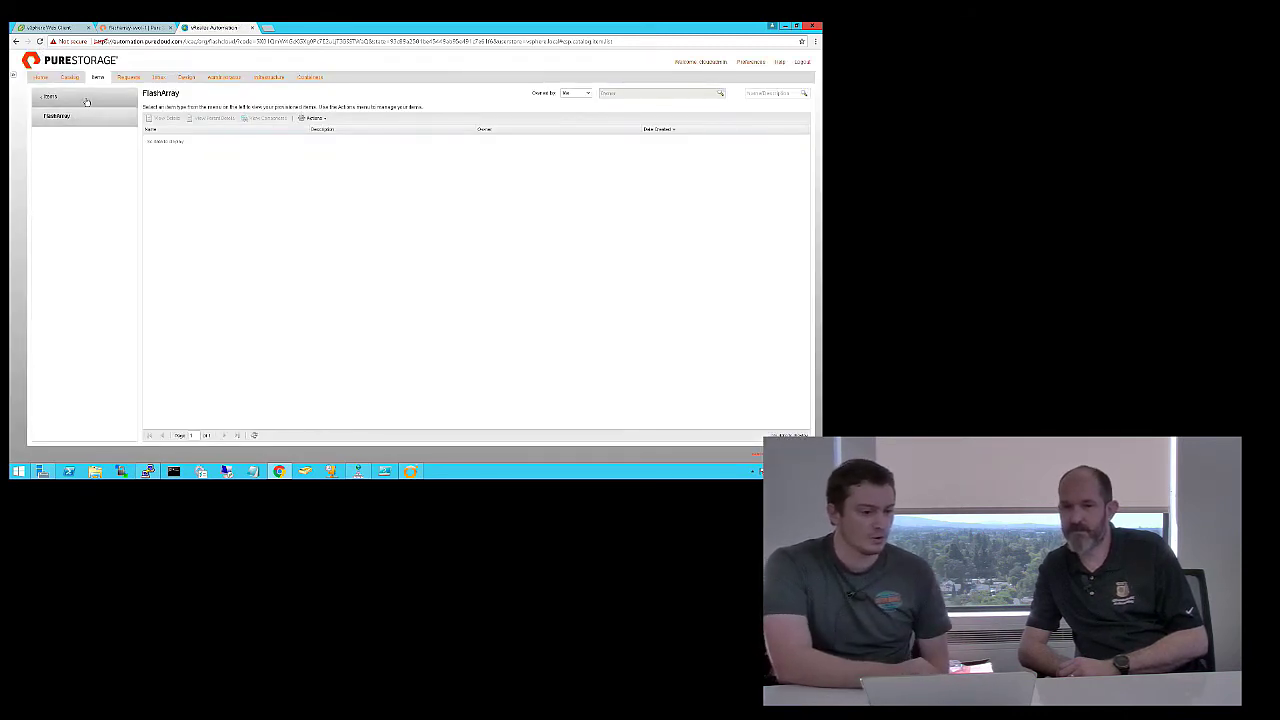
click(77, 117)
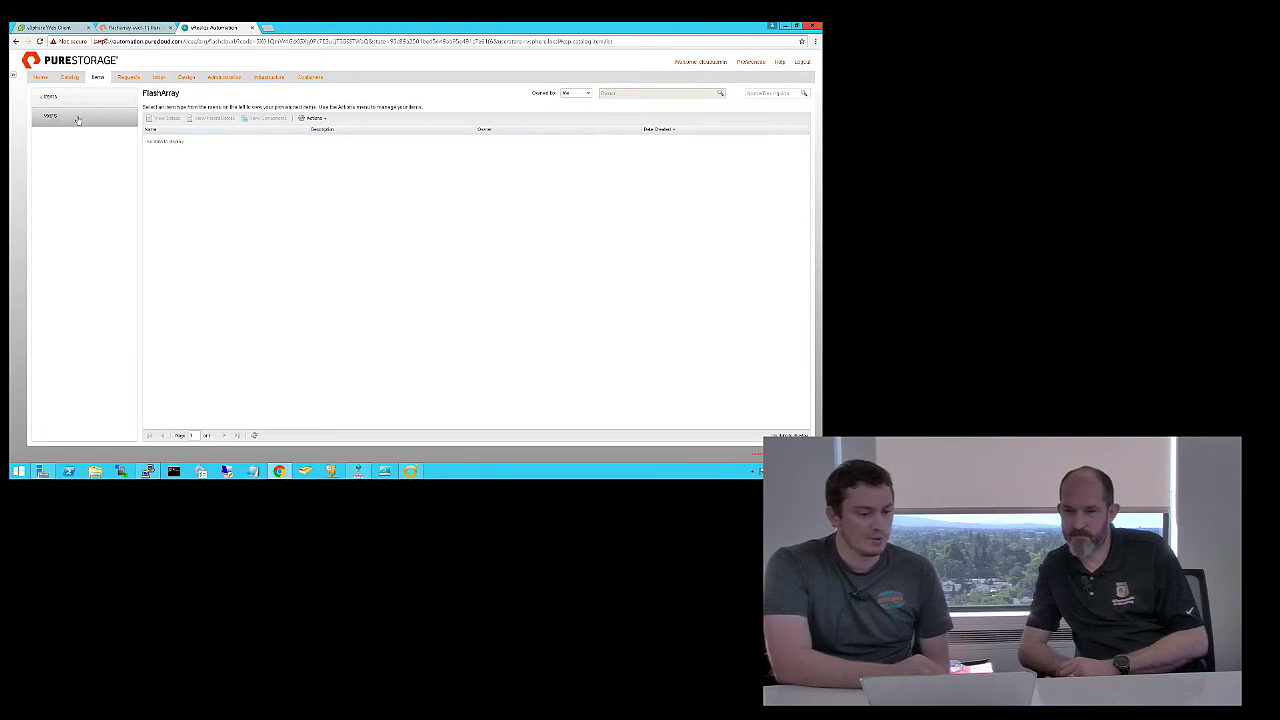
click(84, 120)
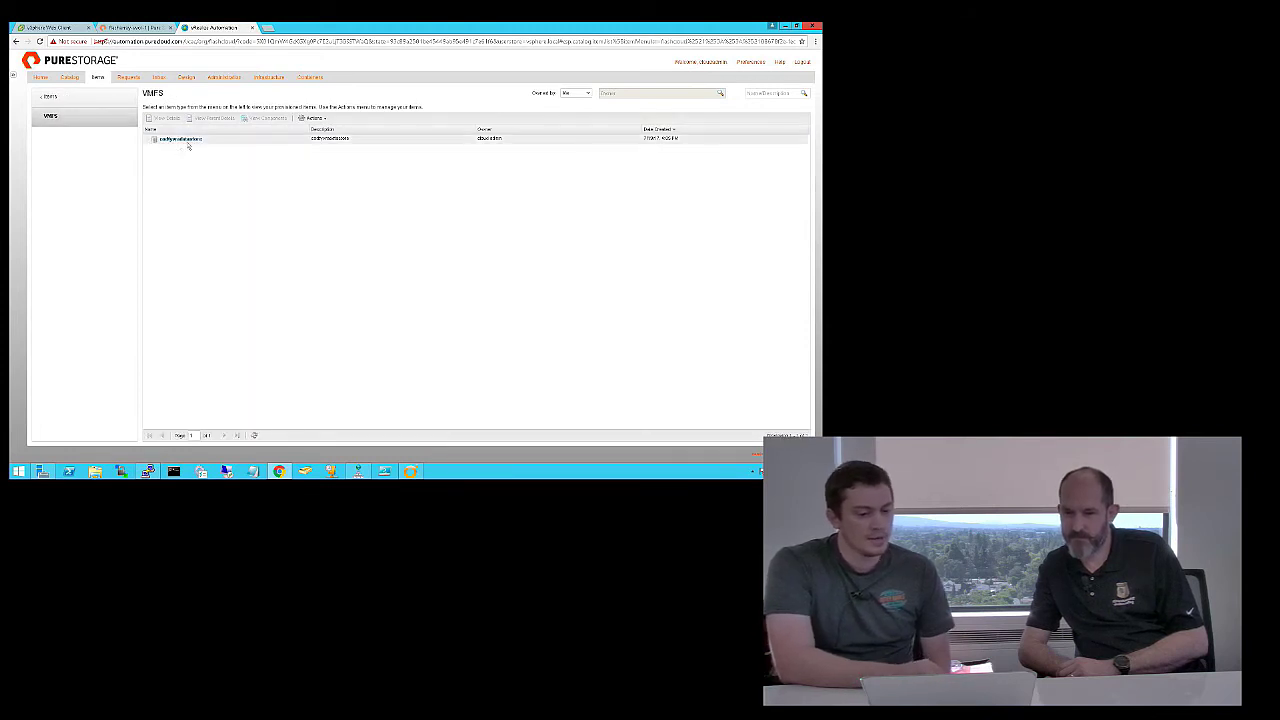
click(228, 143)
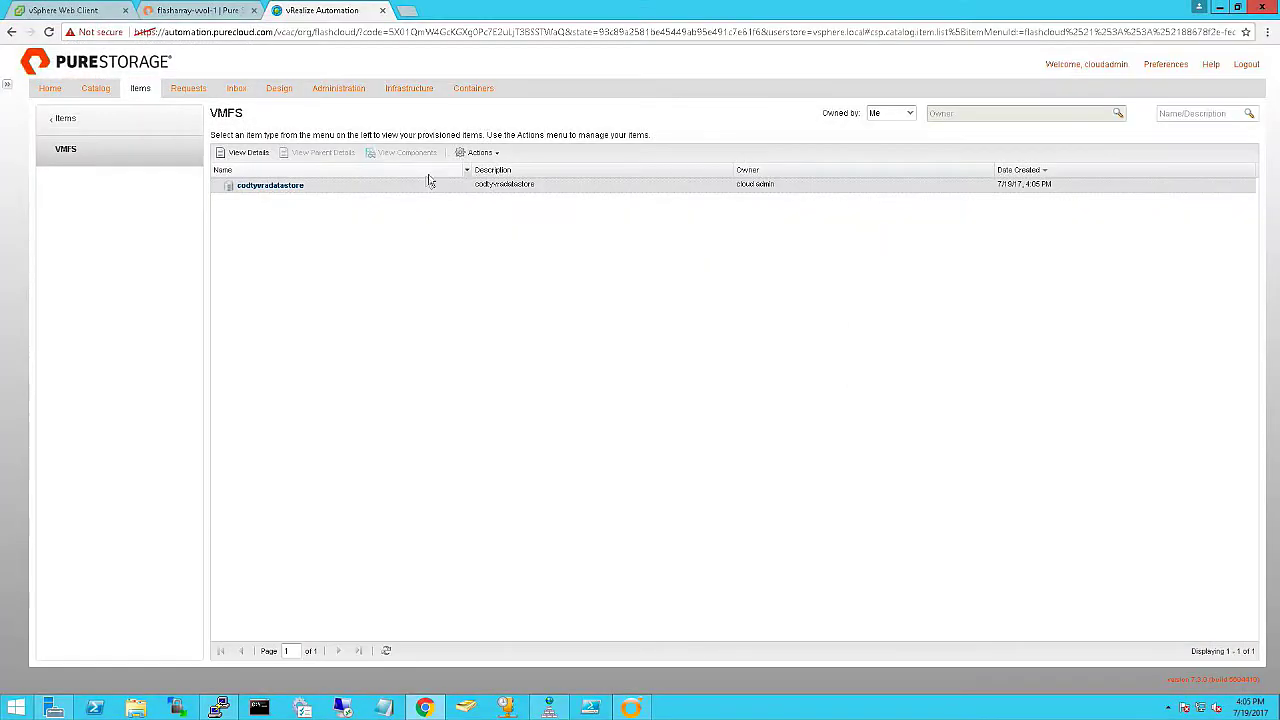
click(313, 118)
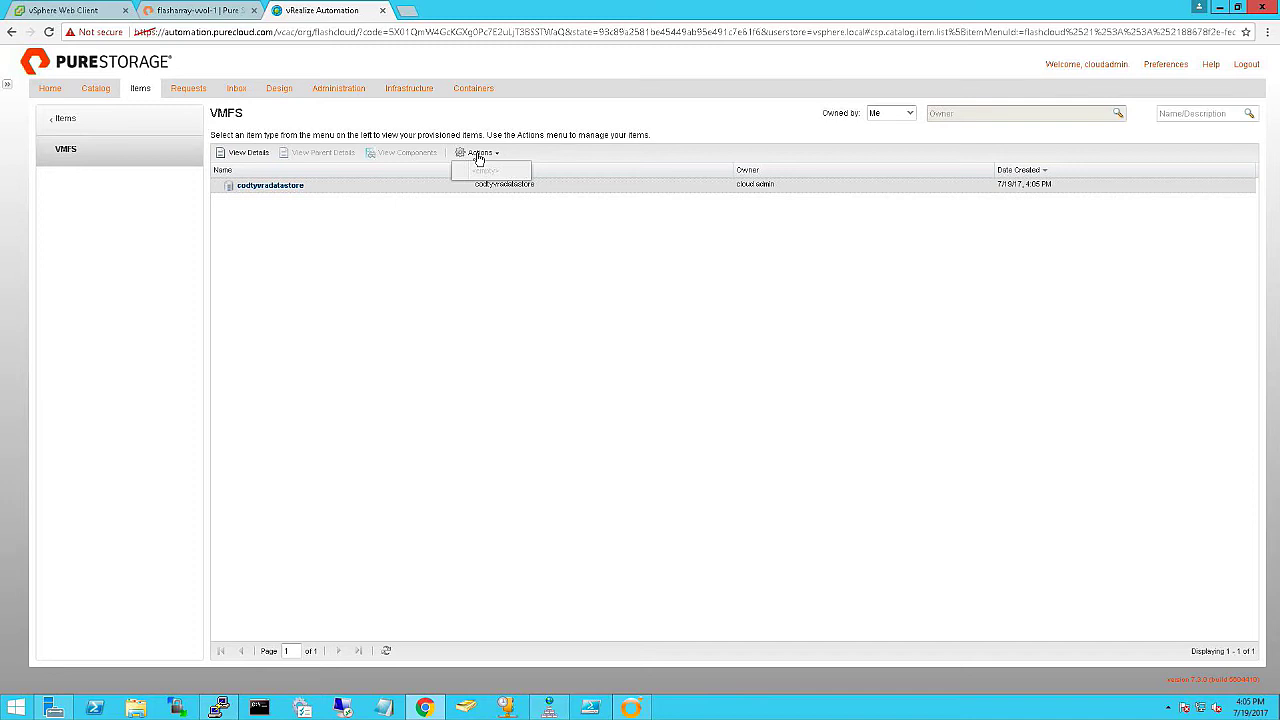
click(418, 189)
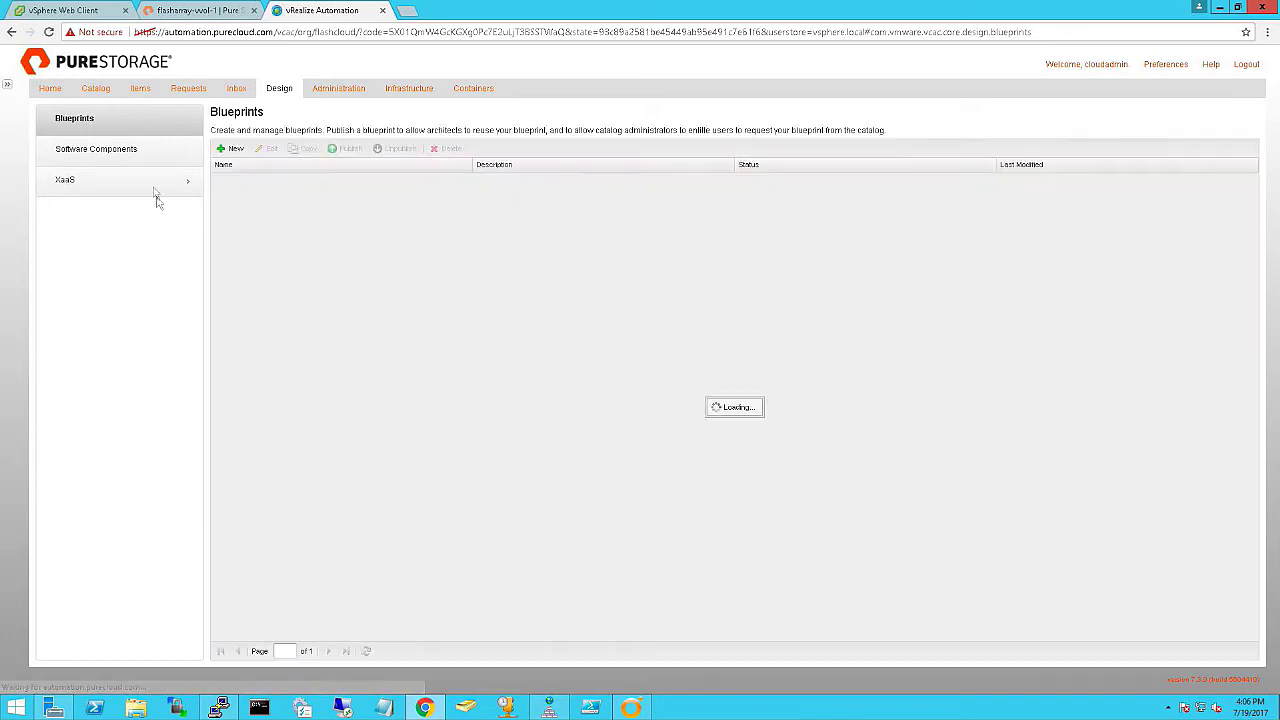
click(170, 180)
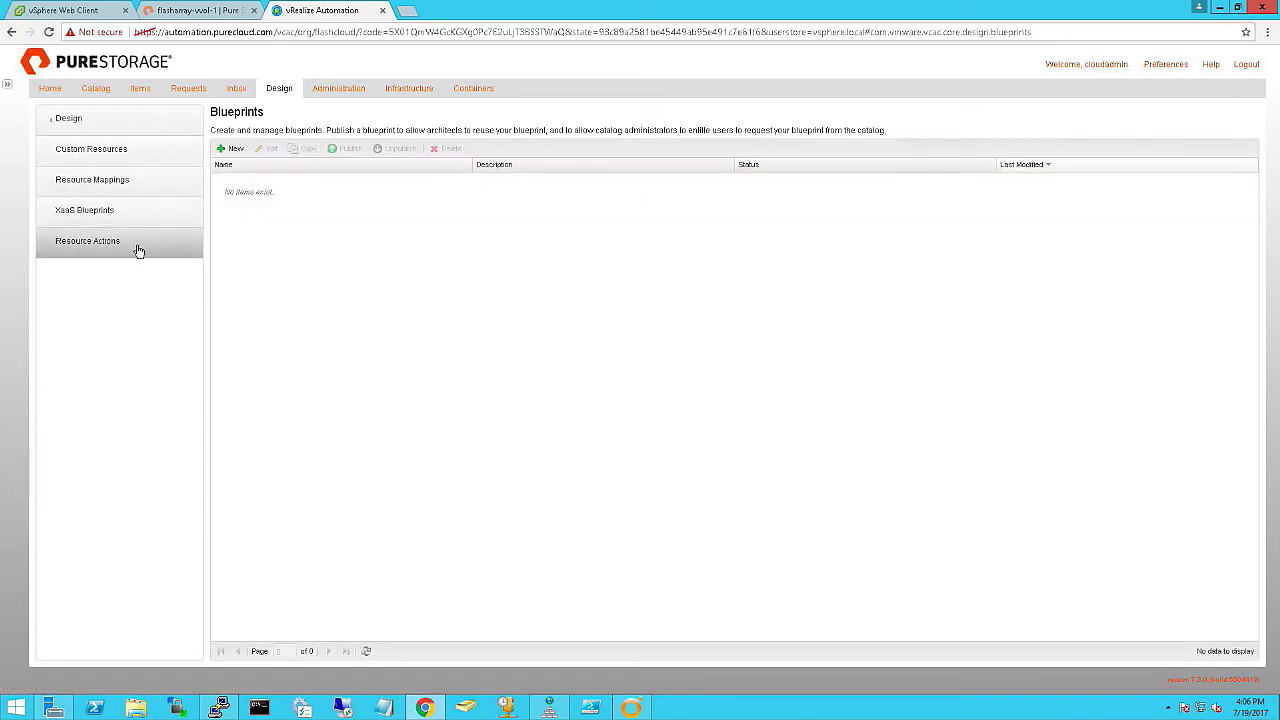
Step: Create a resource action from the Pure Storage 'Create FlashArray Snapshot of a VMFS Datastore' workflow, reaching Details
click(139, 251)
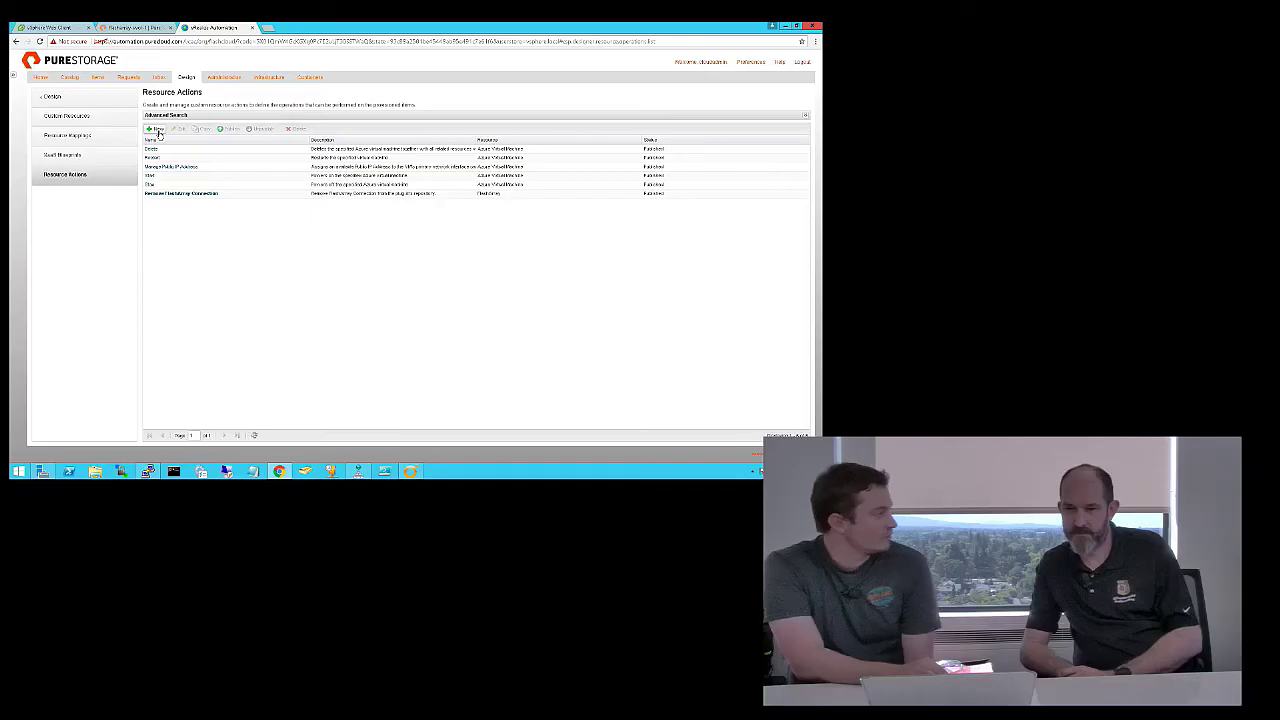
click(234, 170)
click(150, 133)
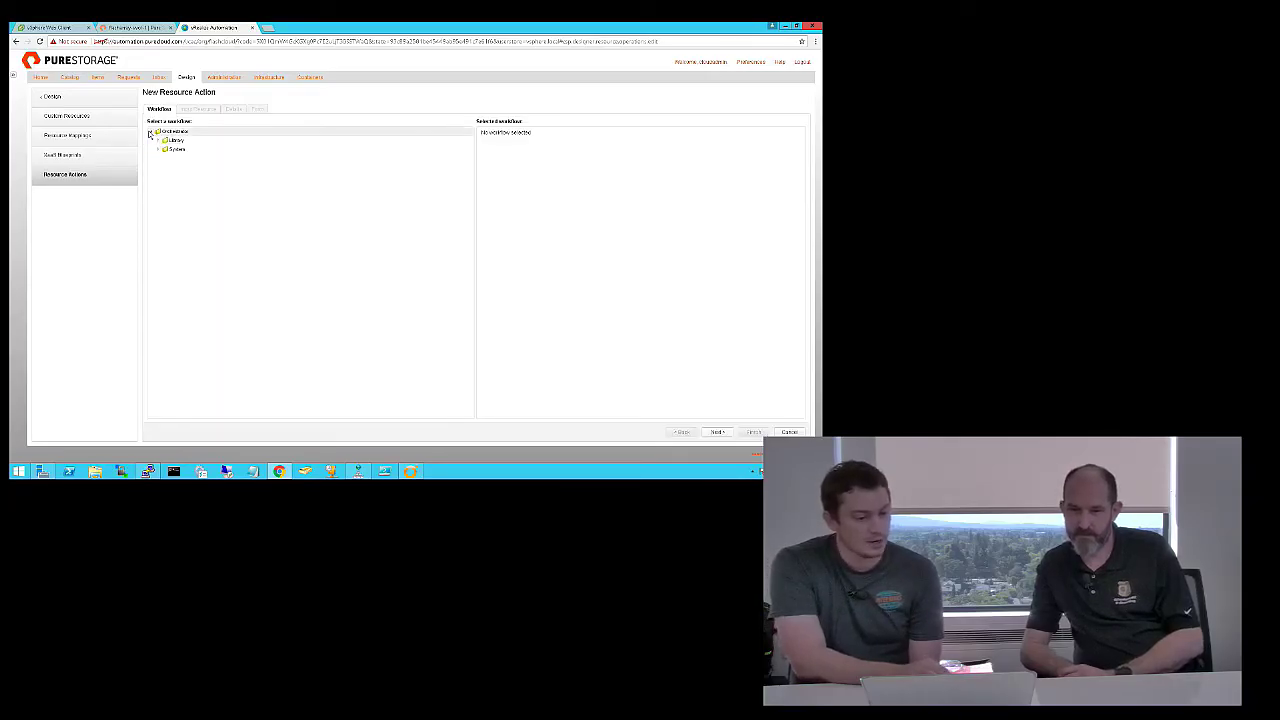
click(158, 140)
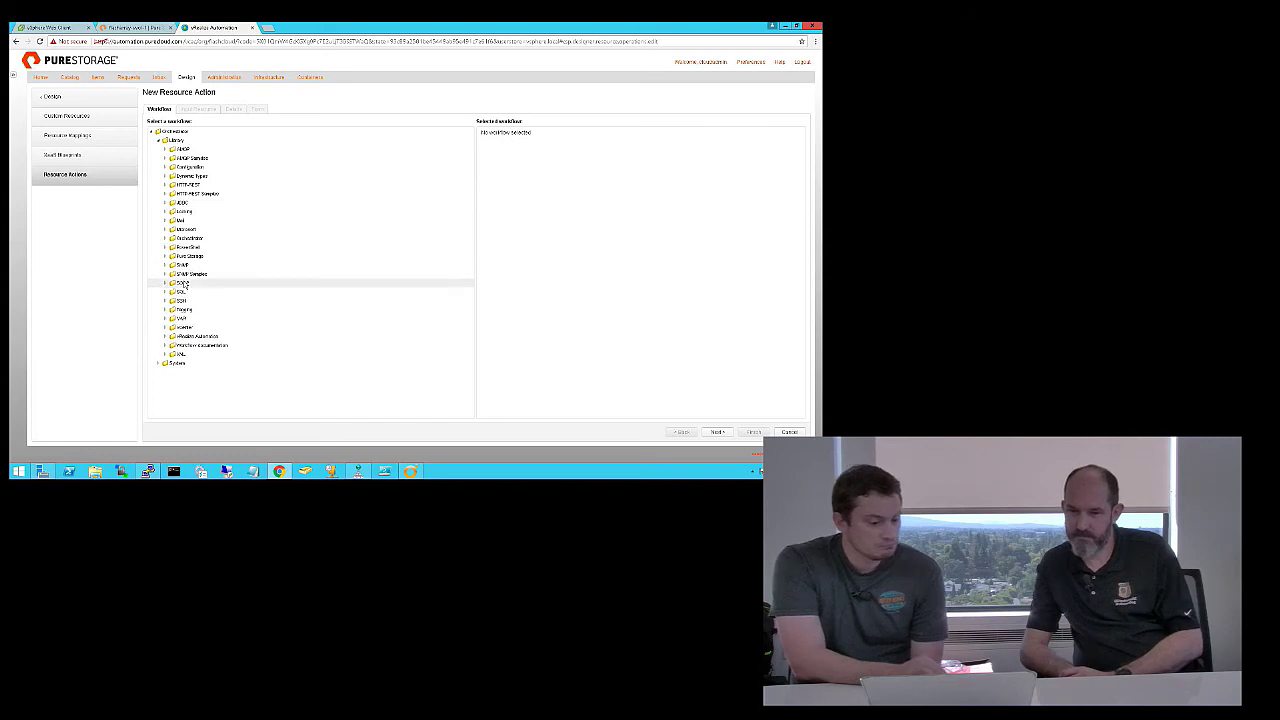
click(166, 257)
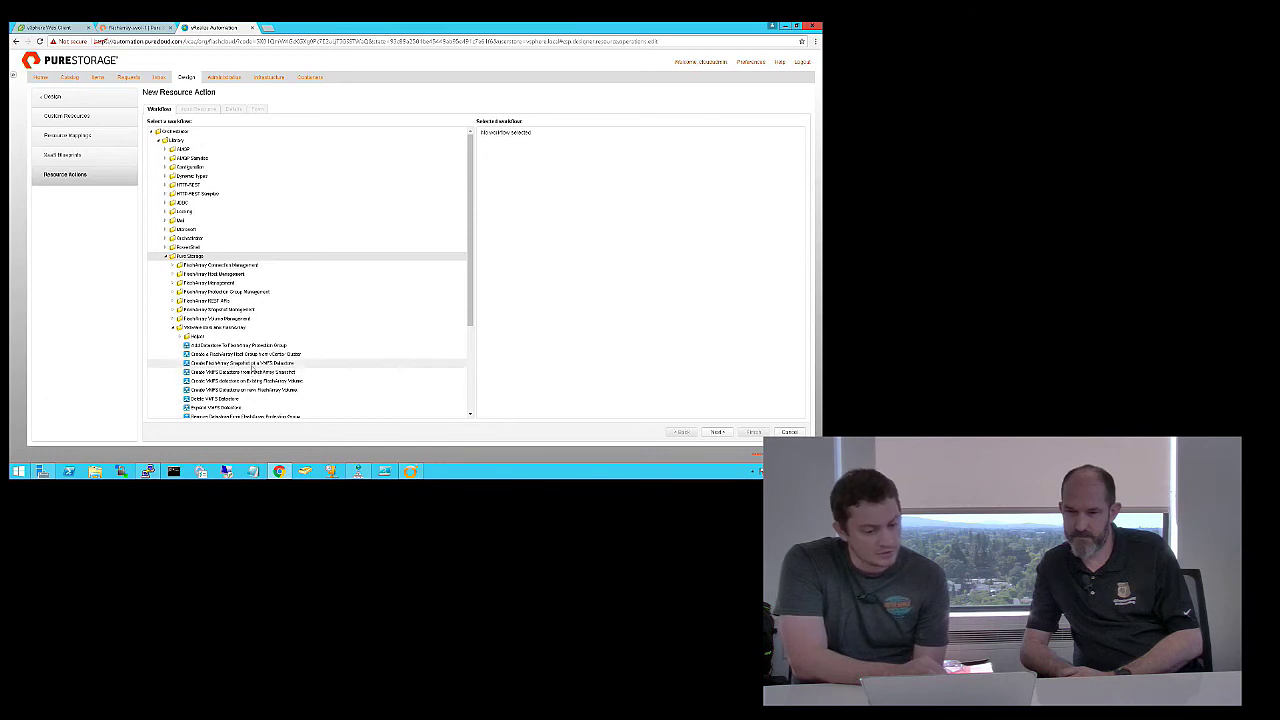
click(245, 363)
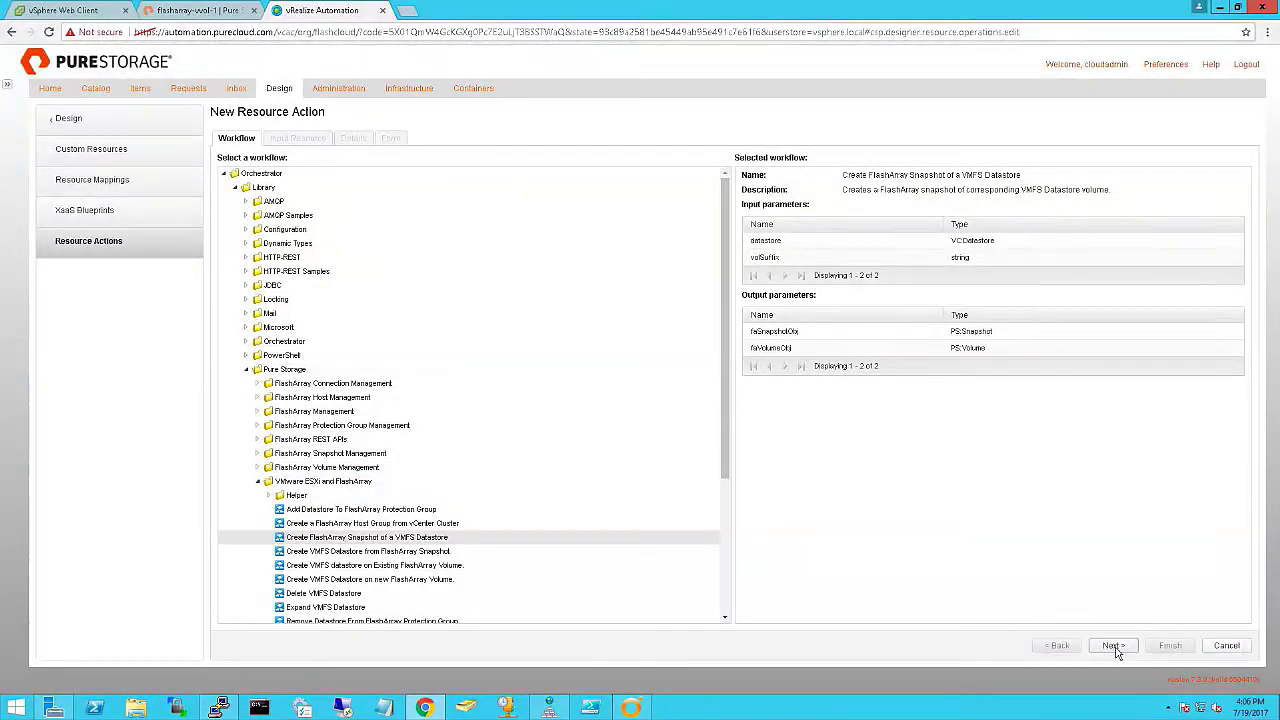
click(717, 431)
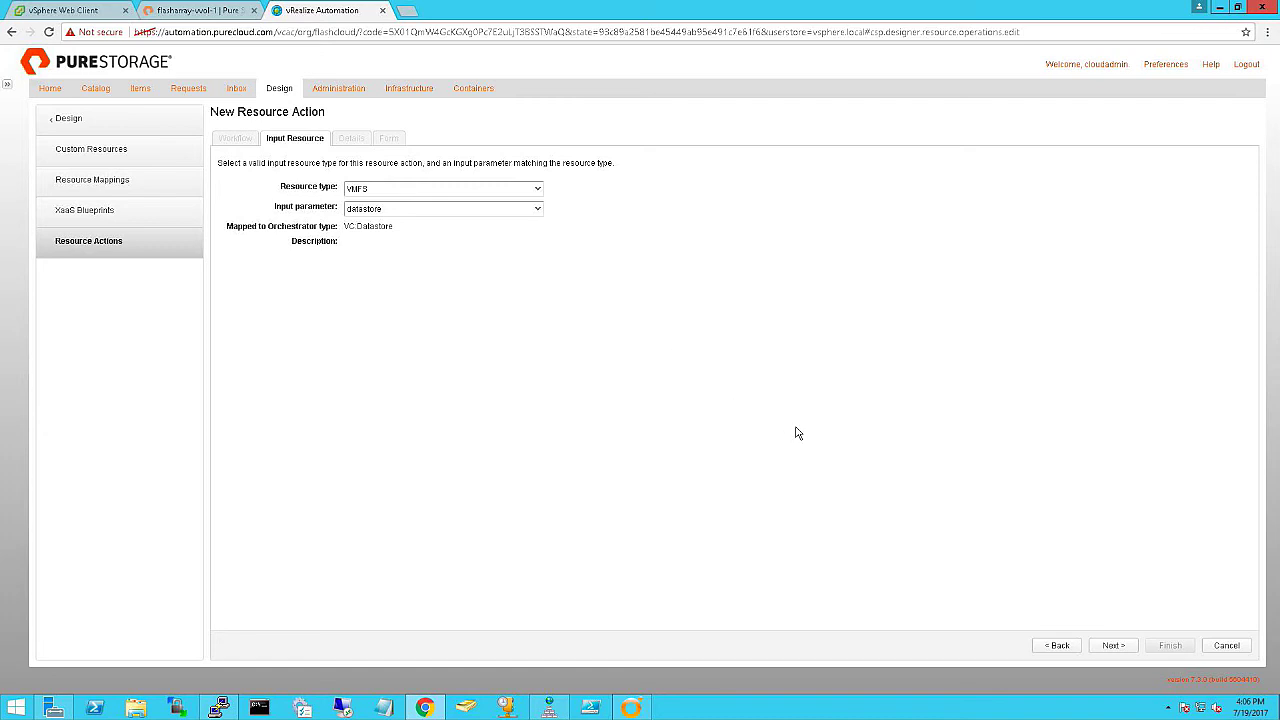
click(1108, 646)
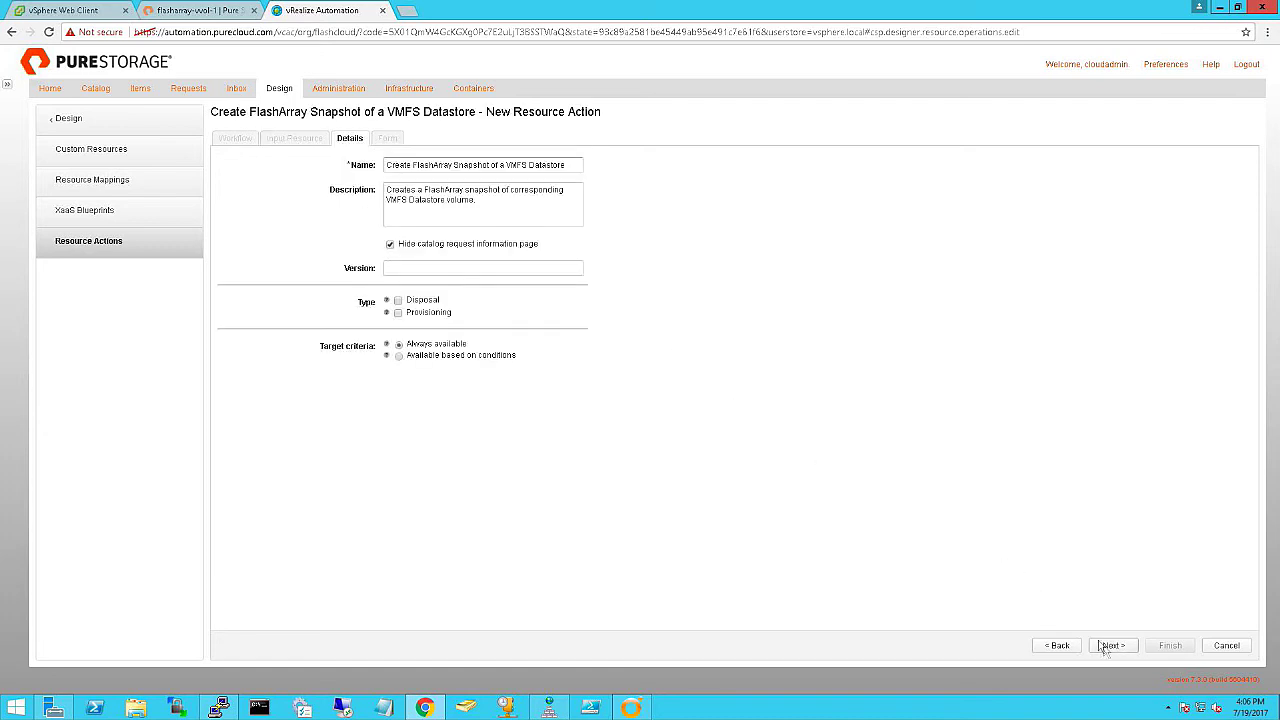
click(1059, 646)
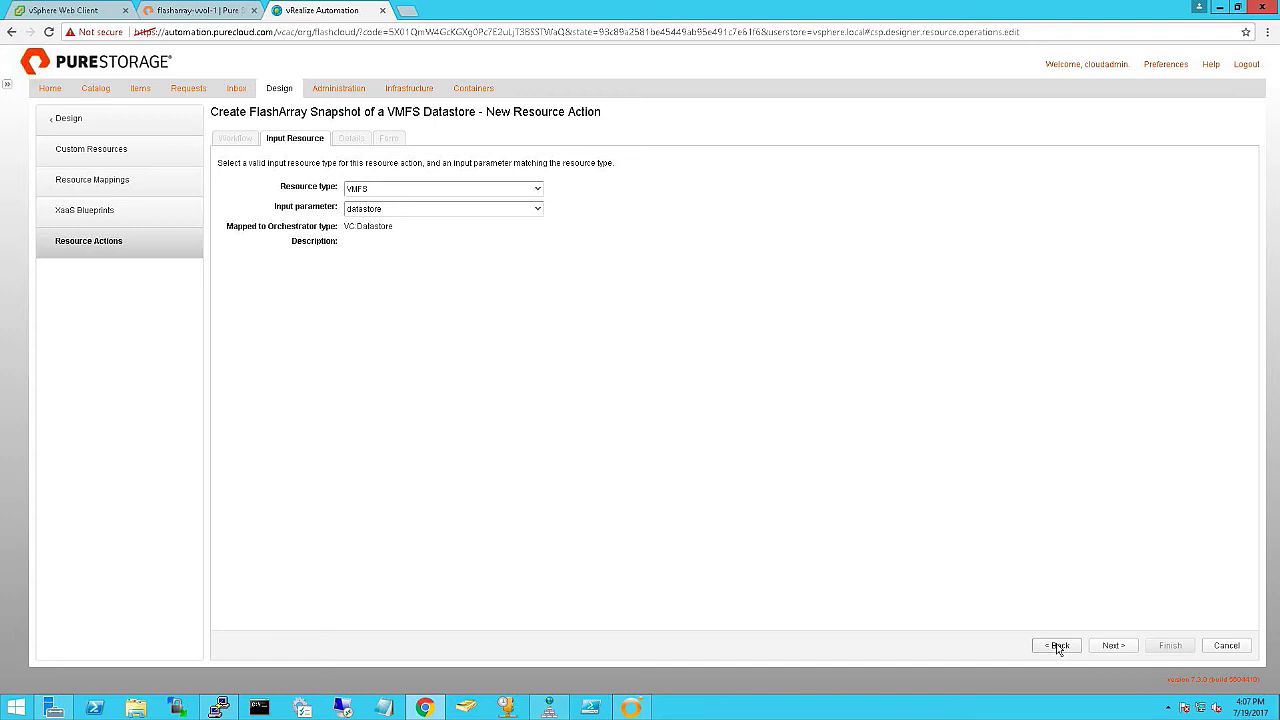
click(1118, 648)
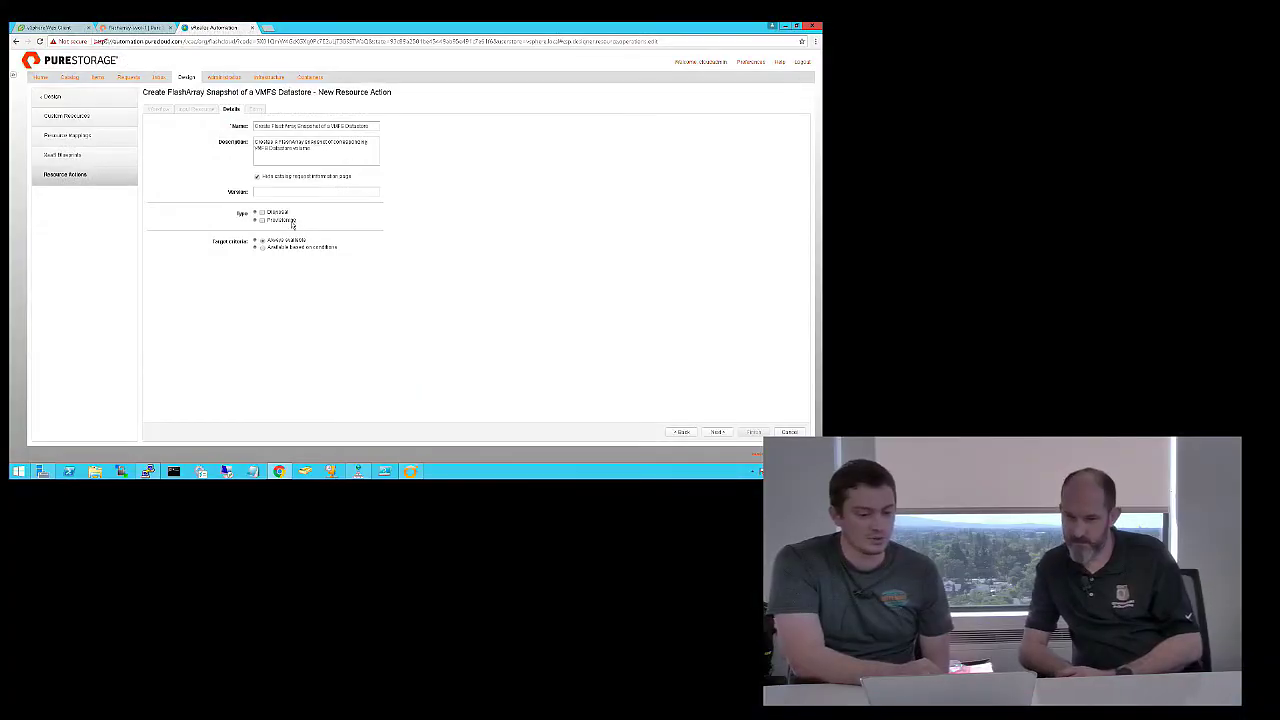
Step: Make the action a provisioning action producing a Snapshot and finish the wizard
click(440, 313)
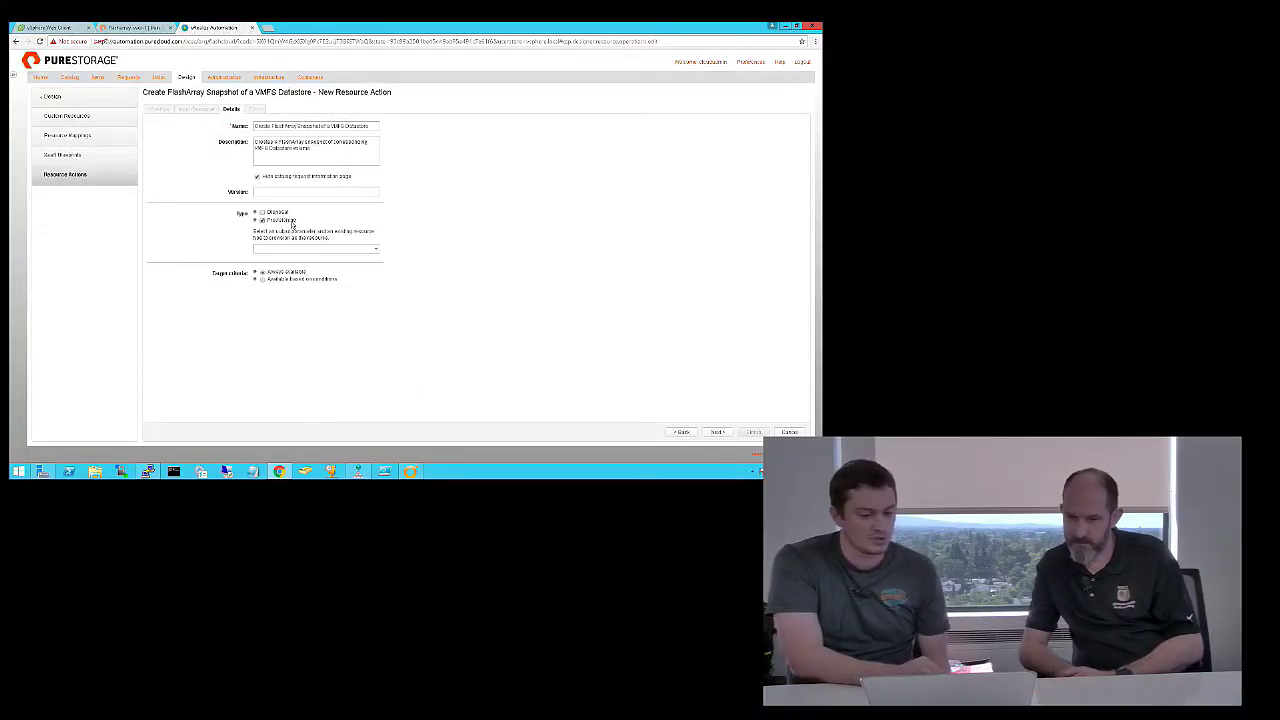
click(310, 251)
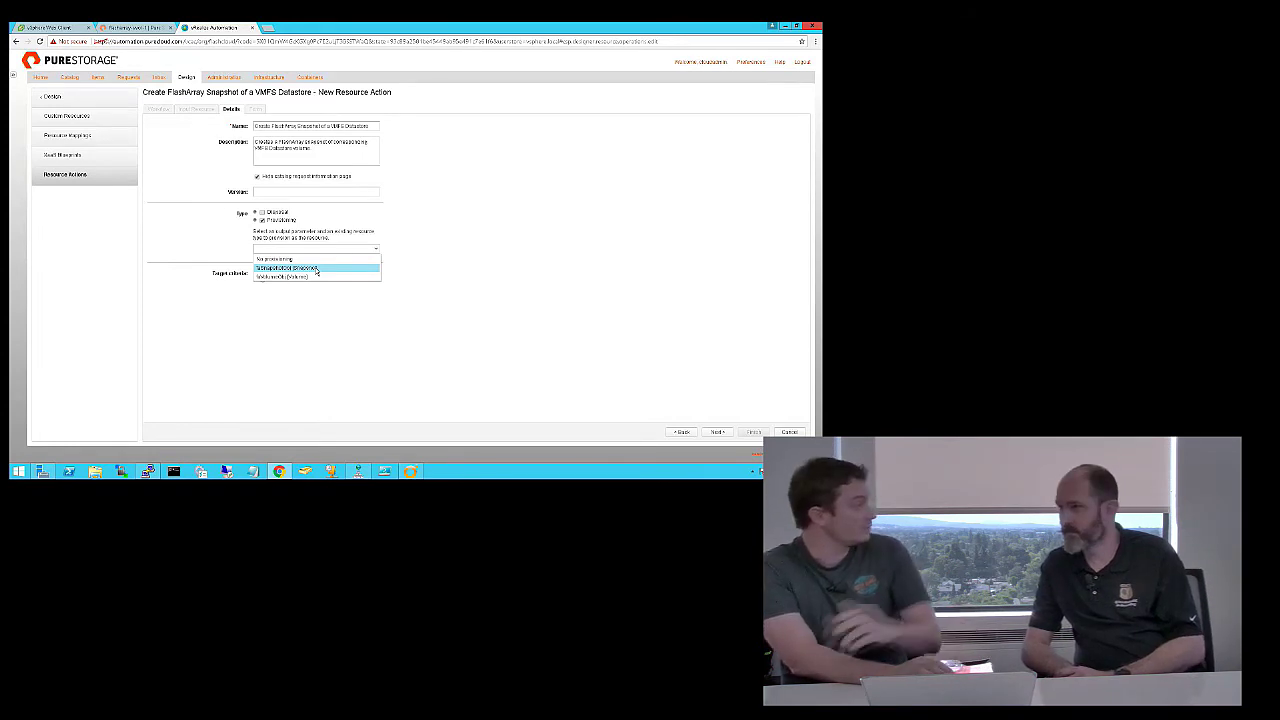
click(316, 270)
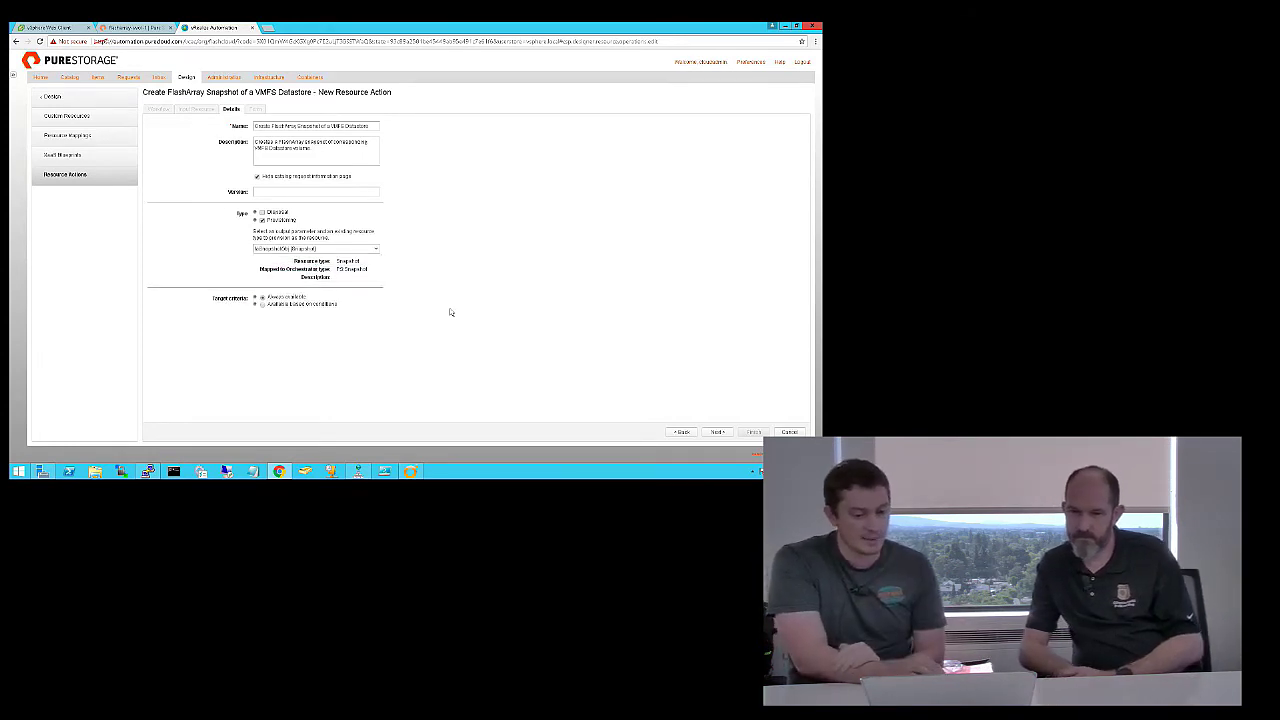
click(717, 432)
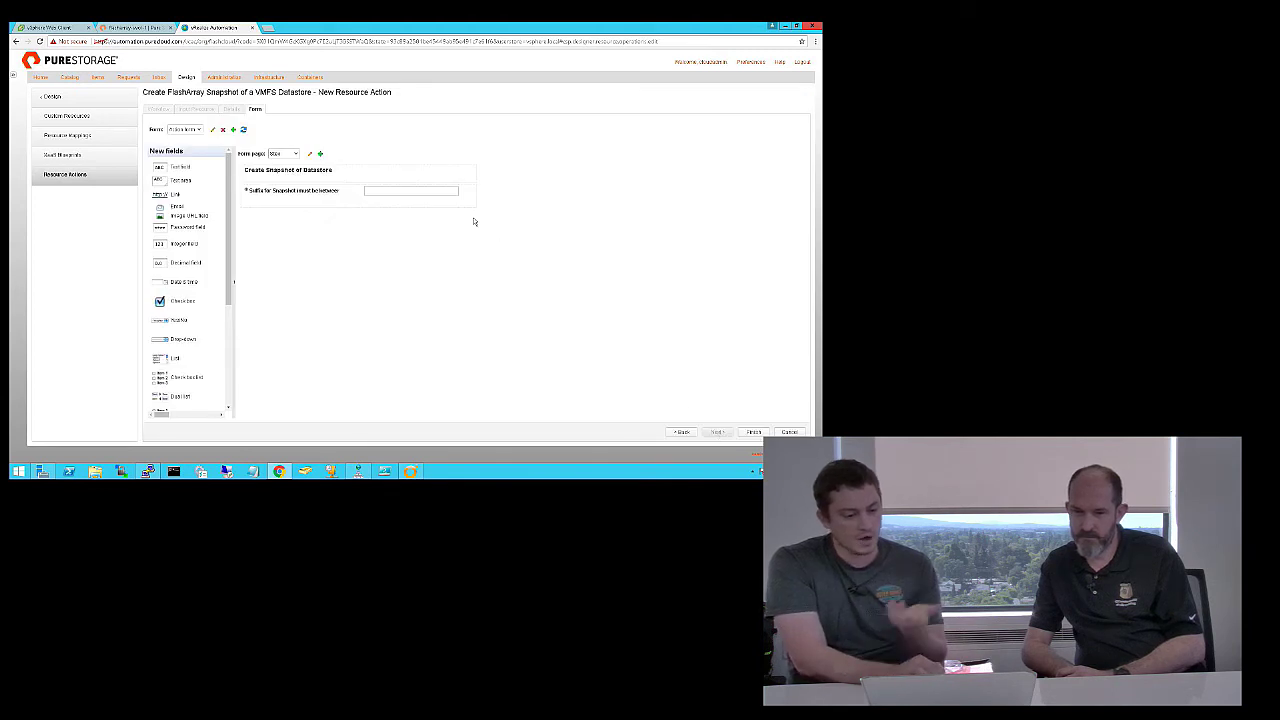
click(754, 432)
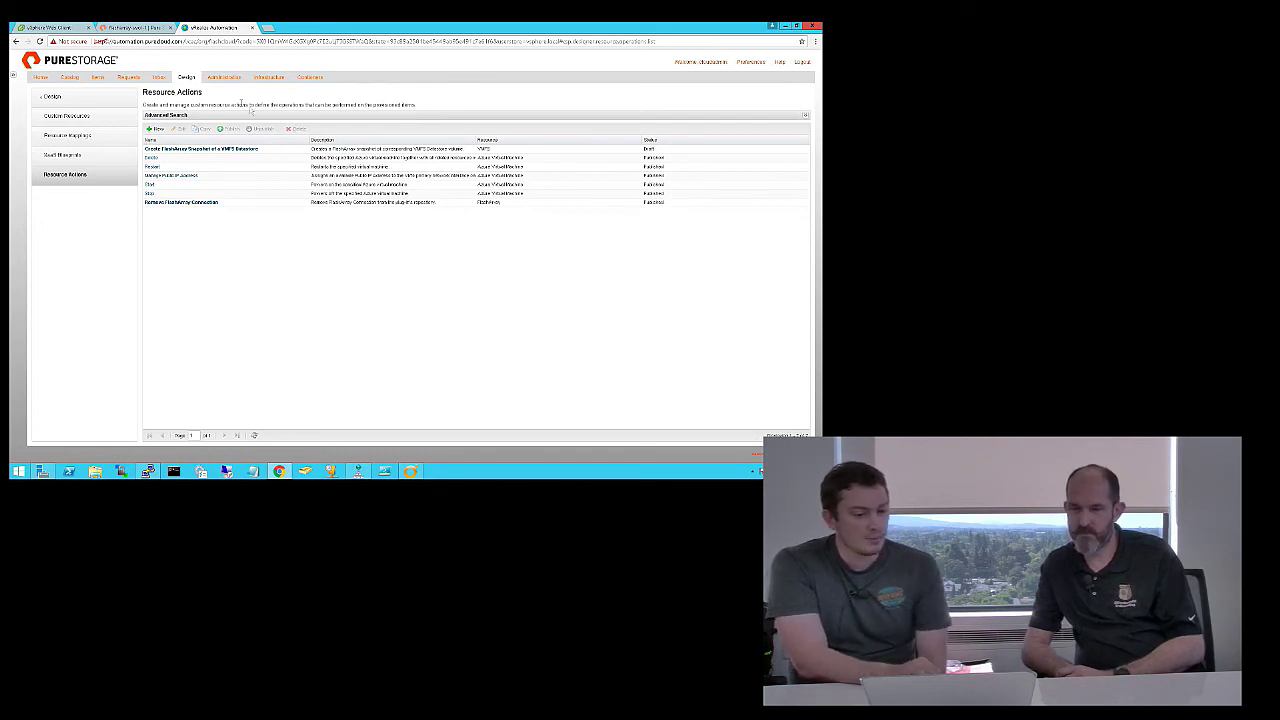
Step: Publish the Create FlashArray Snapshot of a VMFS Datastore resource action
click(233, 78)
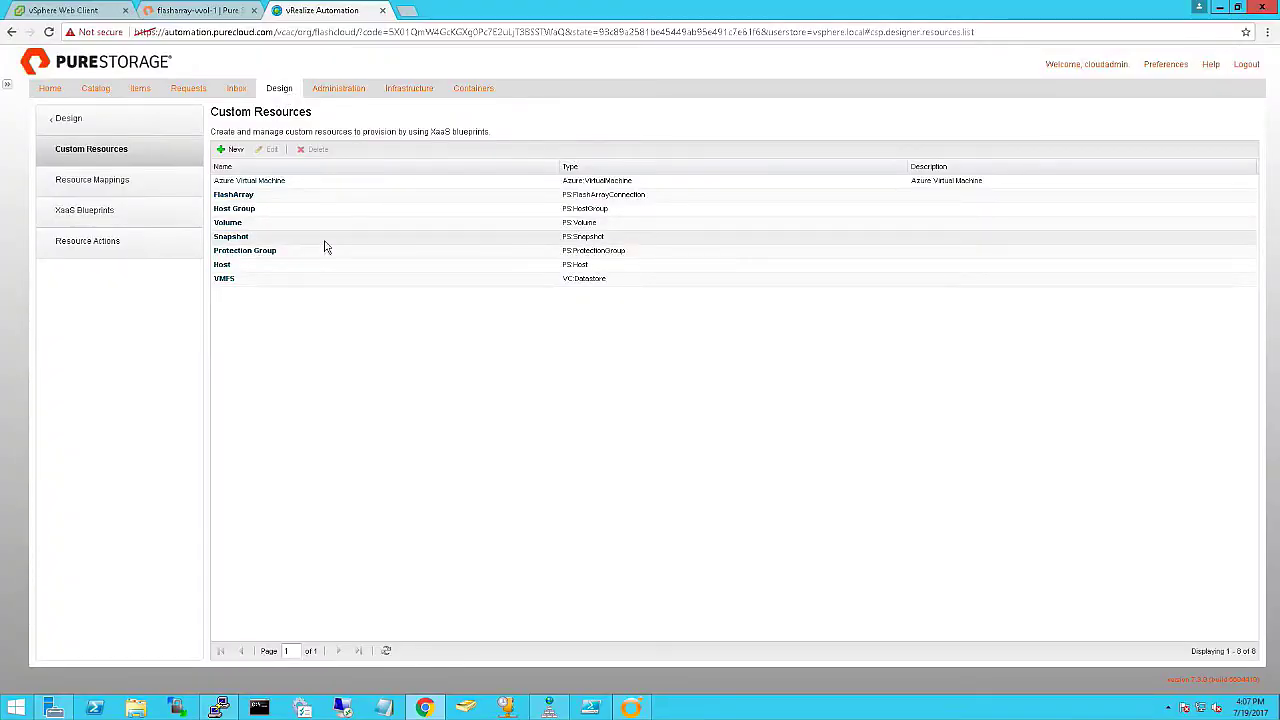
click(170, 243)
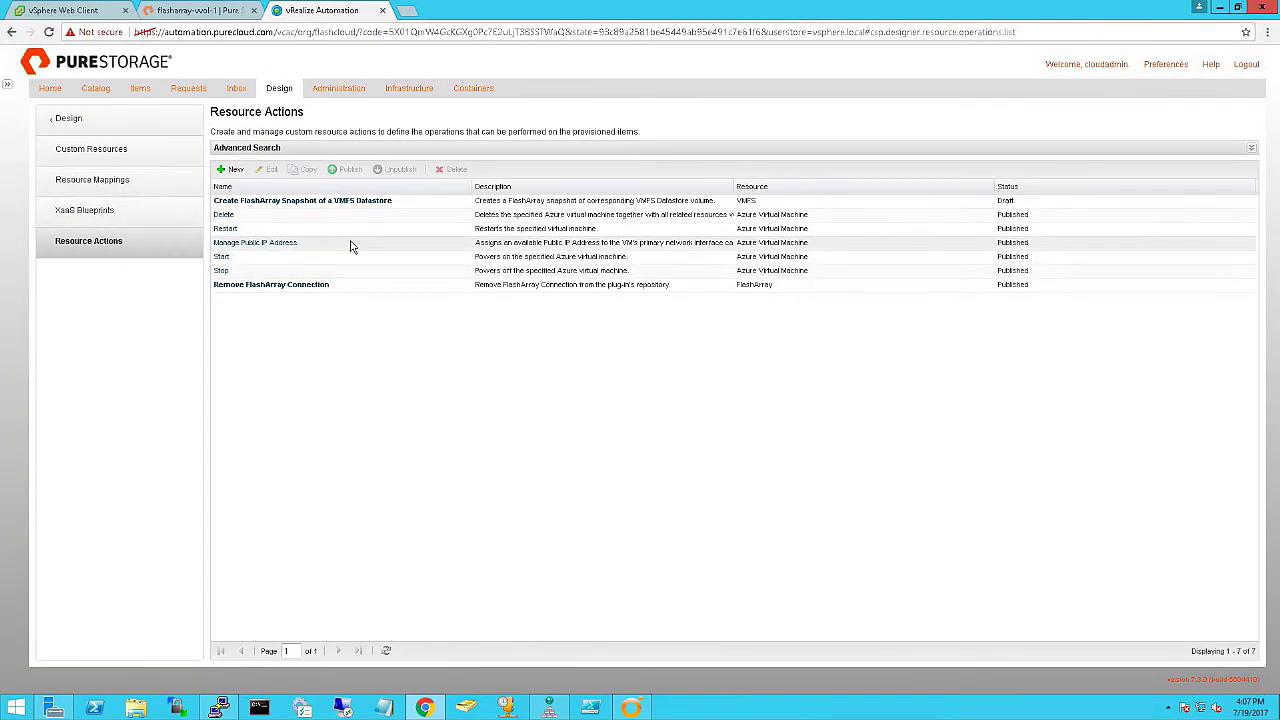
click(417, 201)
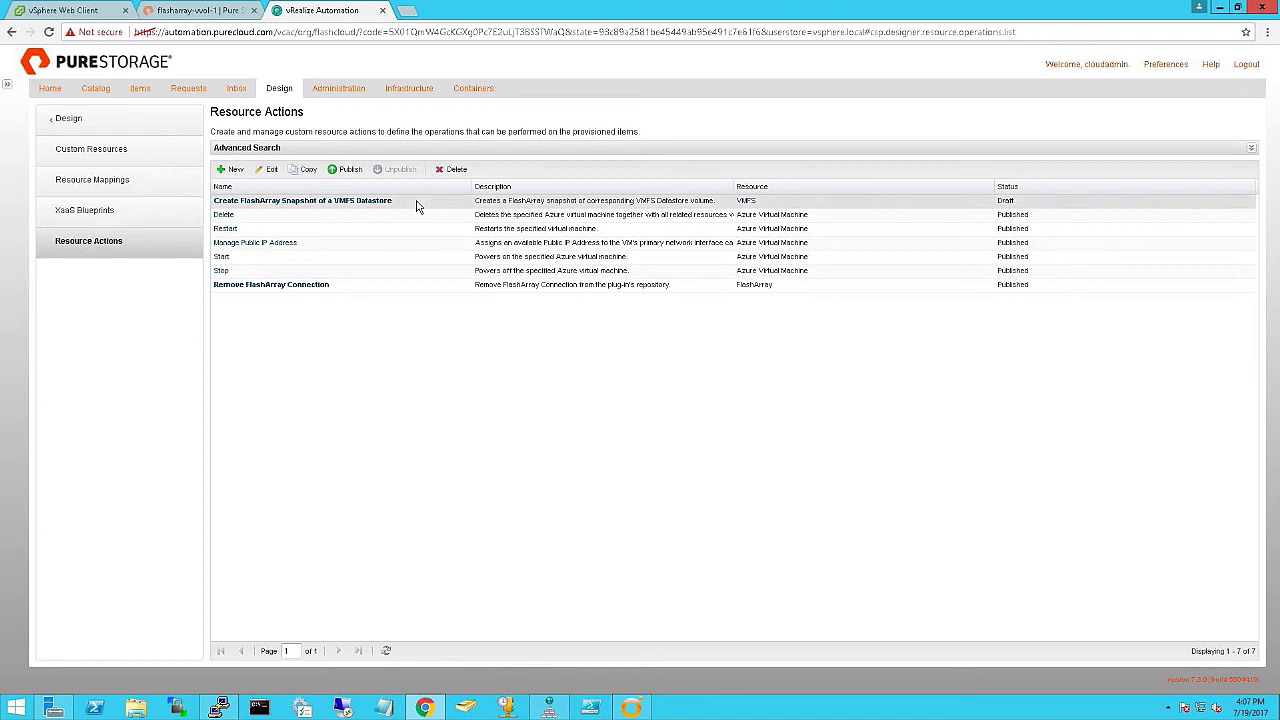
click(349, 170)
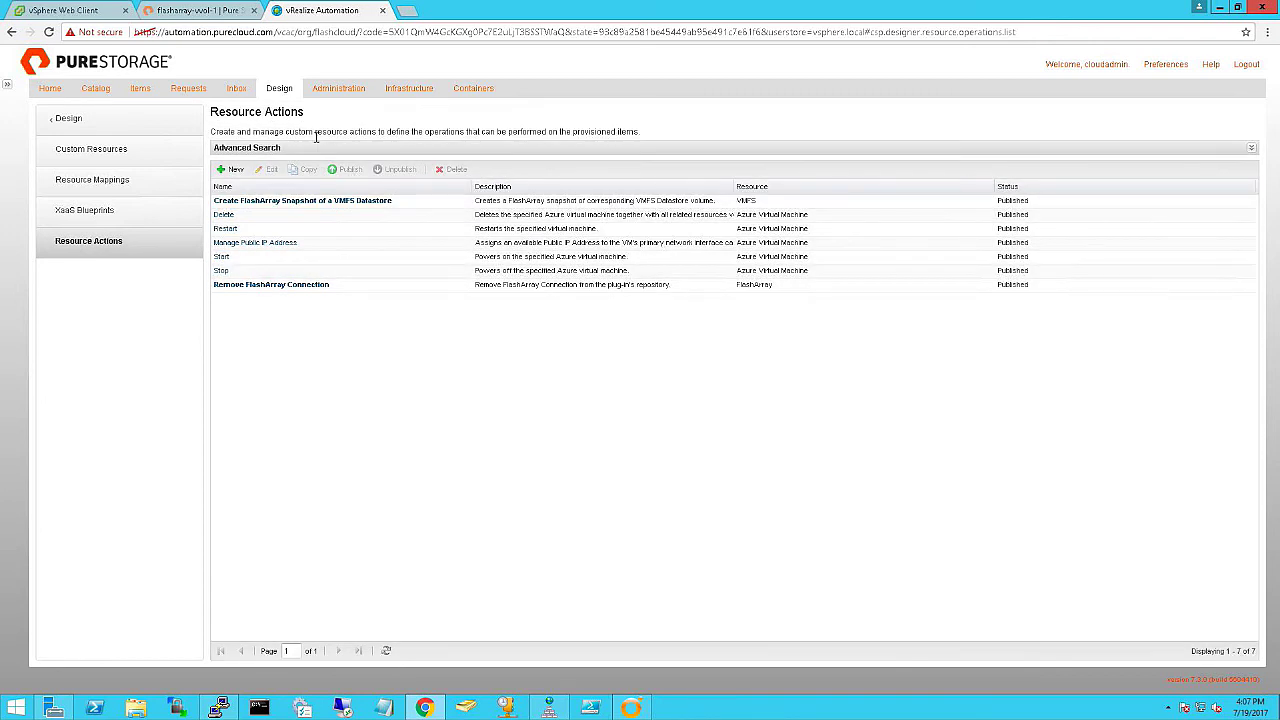
click(340, 89)
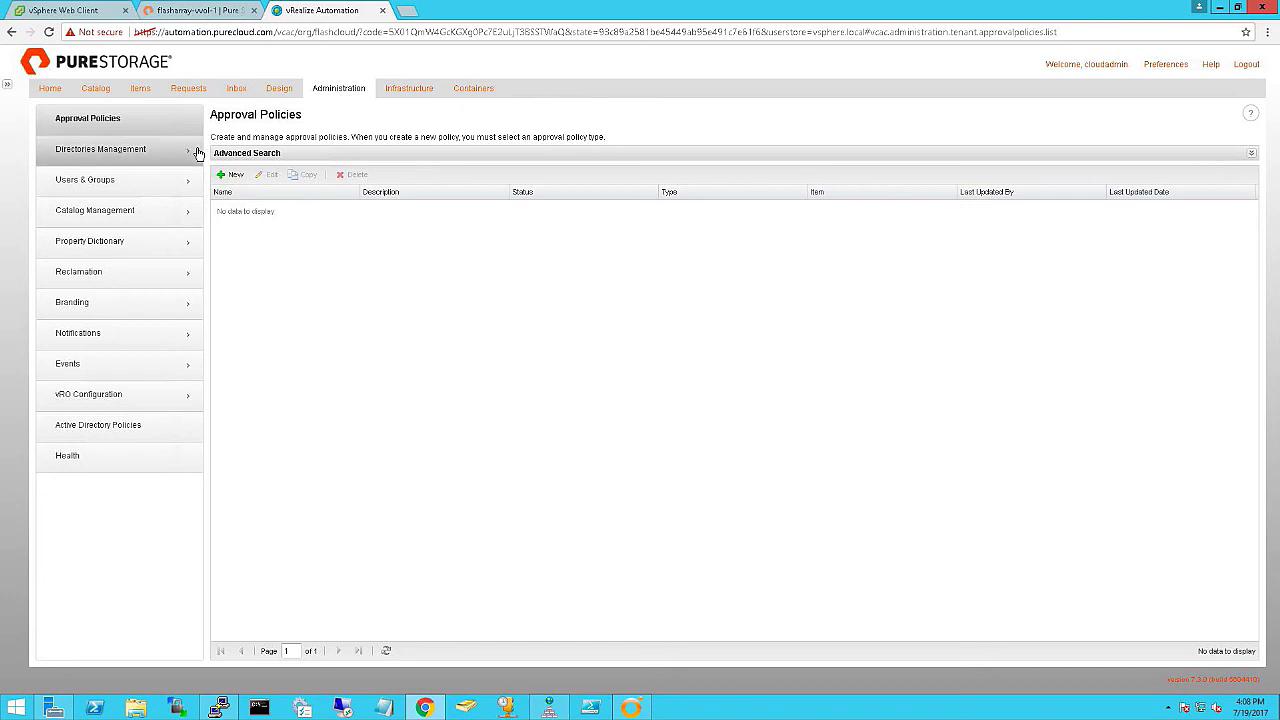
Step: Add Create FlashArray Snapshot to the reservation entitlement's Entitled Actions and save the entitlement
click(119, 212)
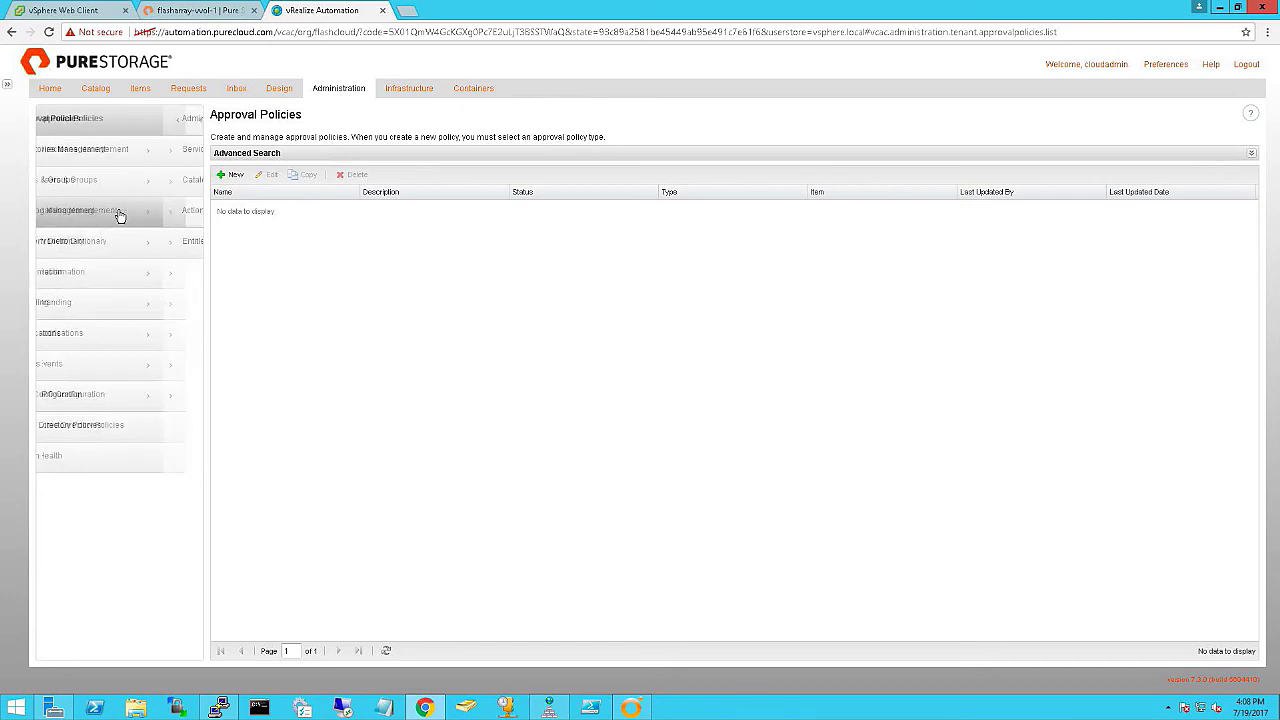
click(124, 241)
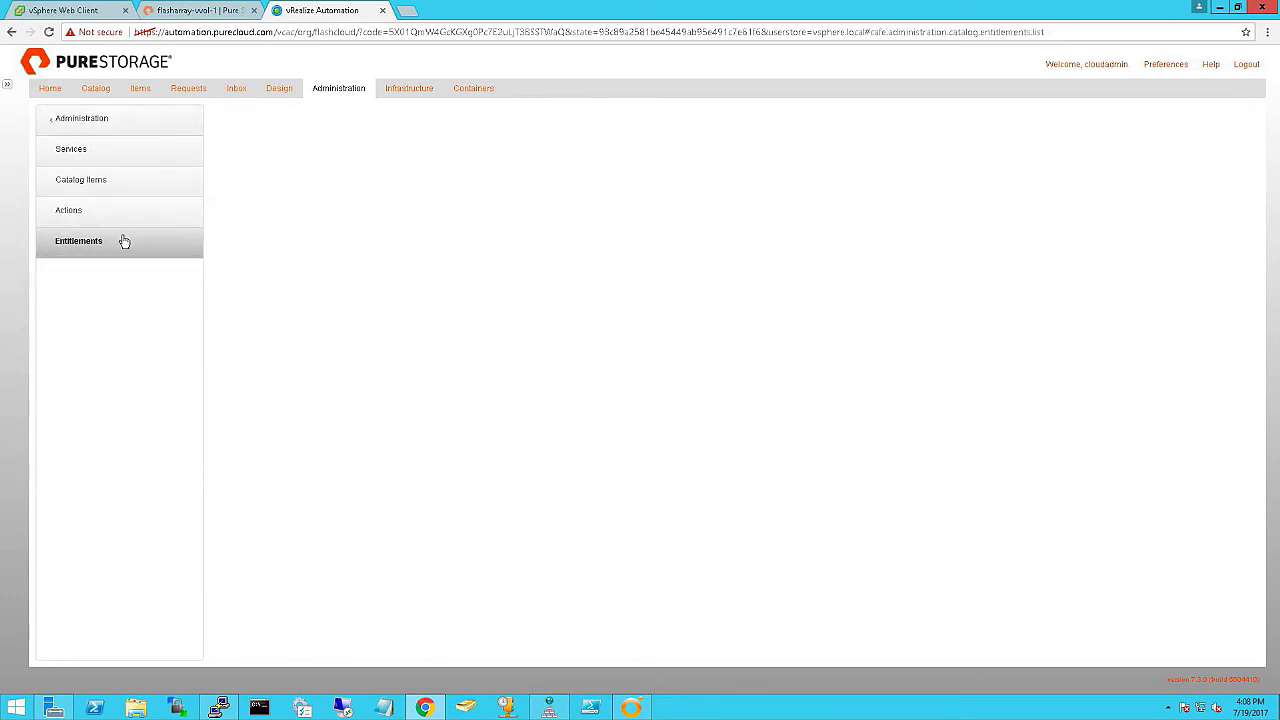
click(278, 190)
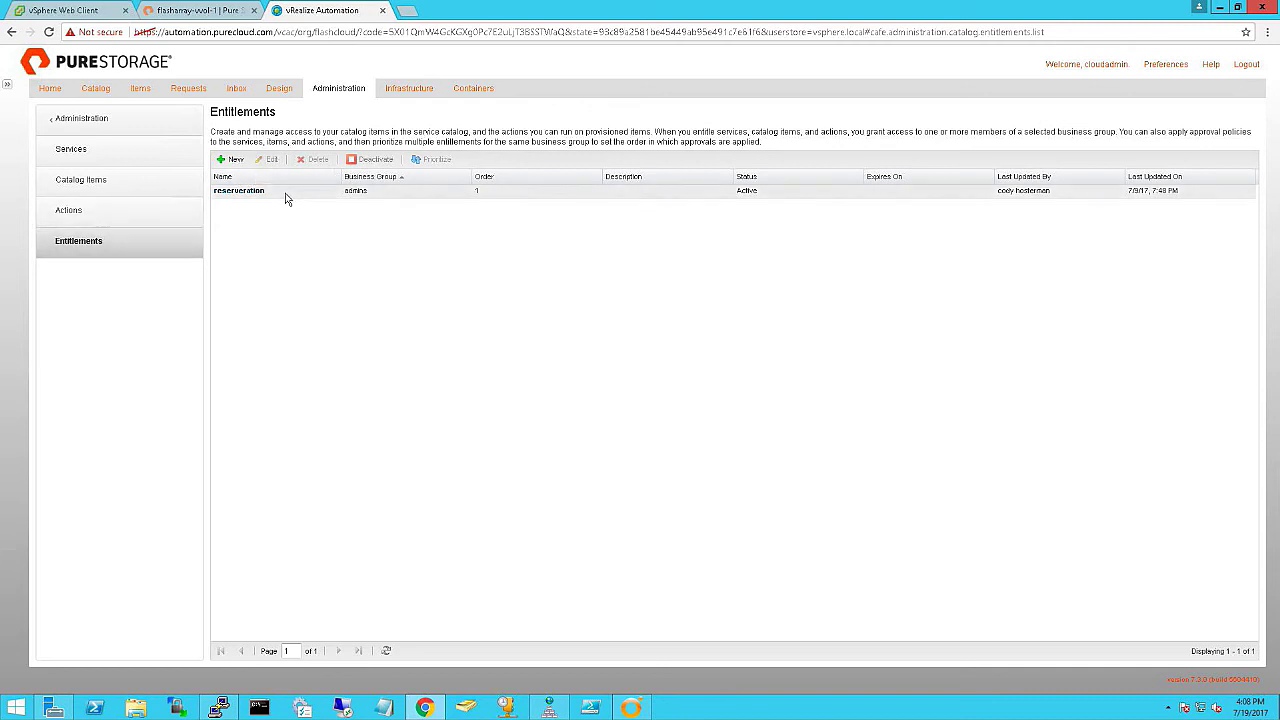
click(270, 161)
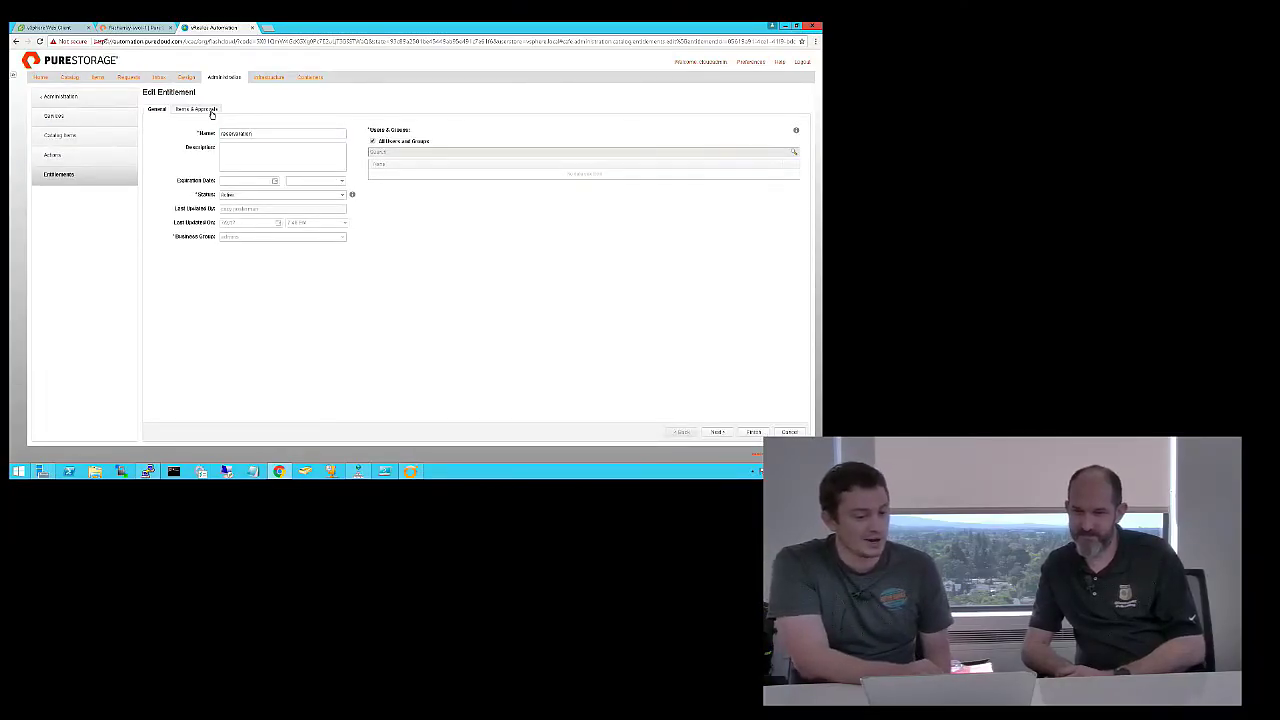
click(211, 112)
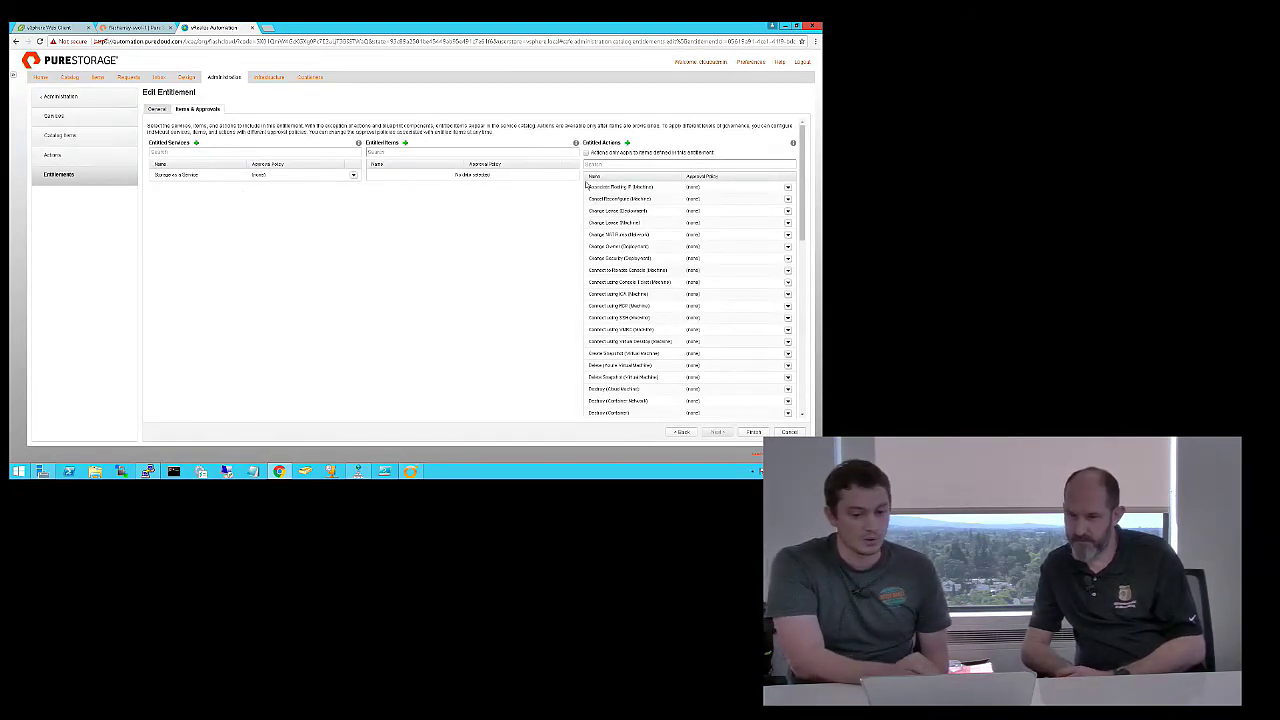
click(627, 144)
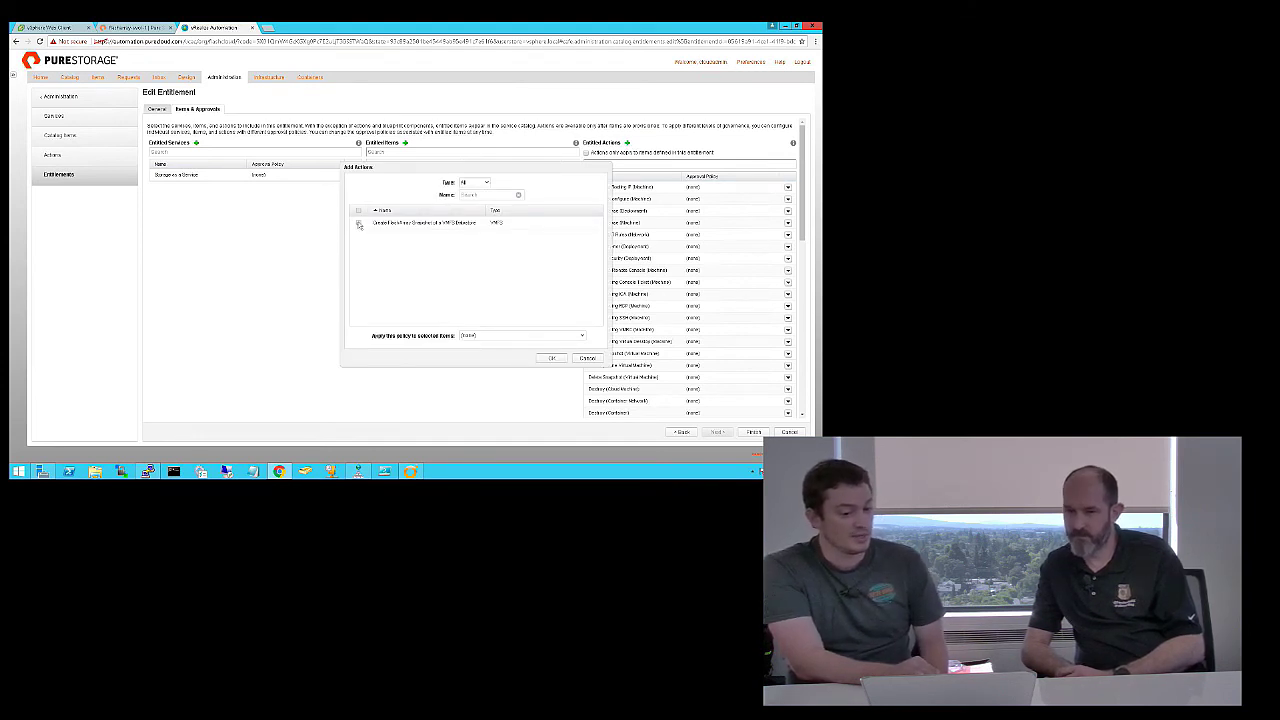
click(359, 223)
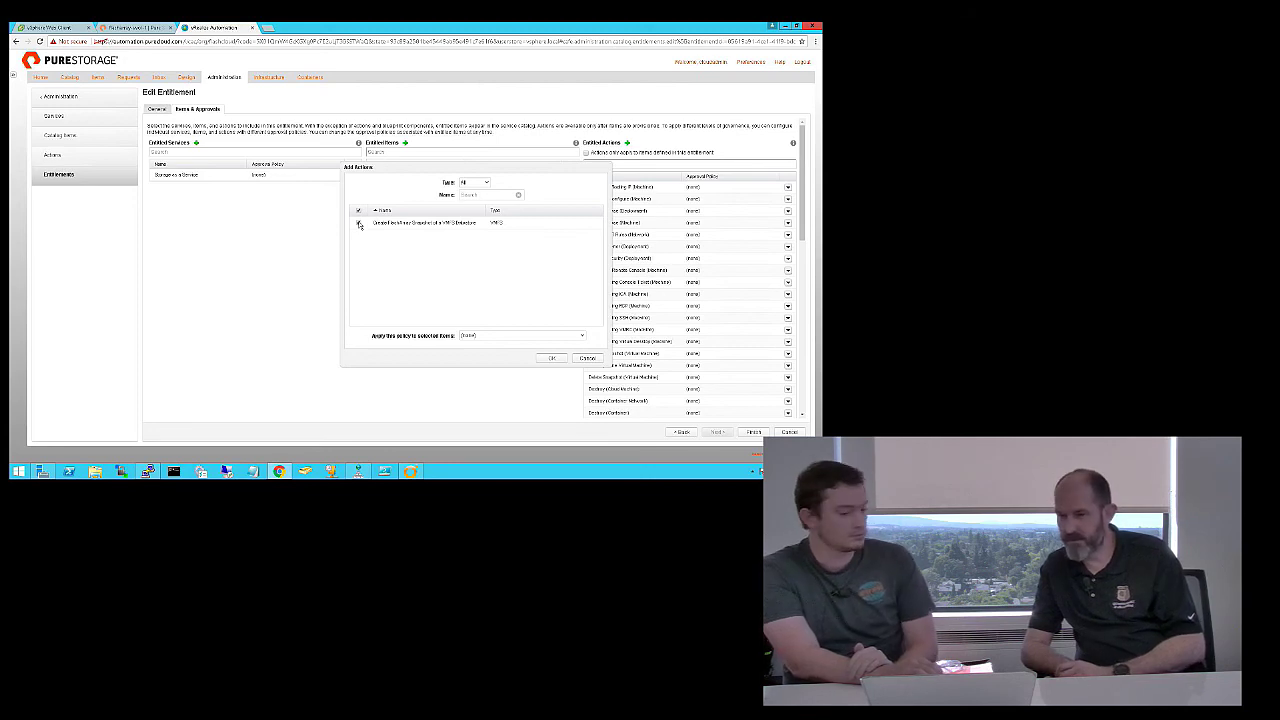
click(549, 358)
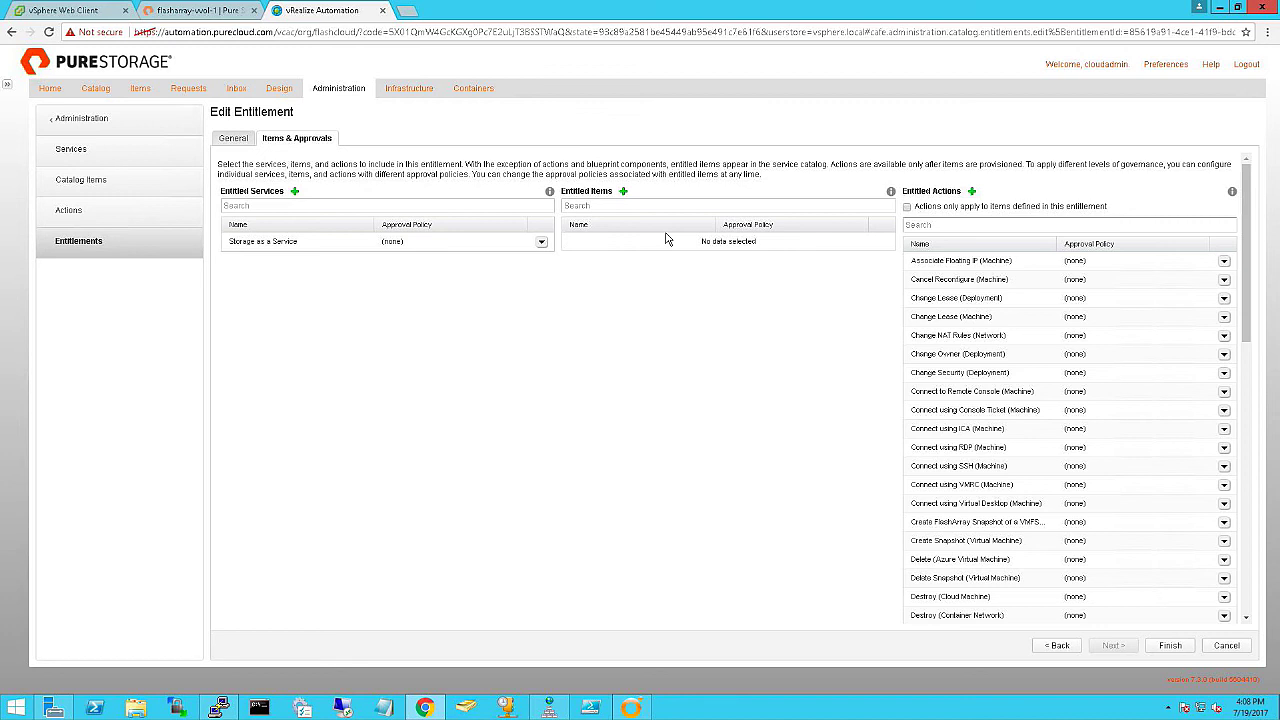
click(1170, 648)
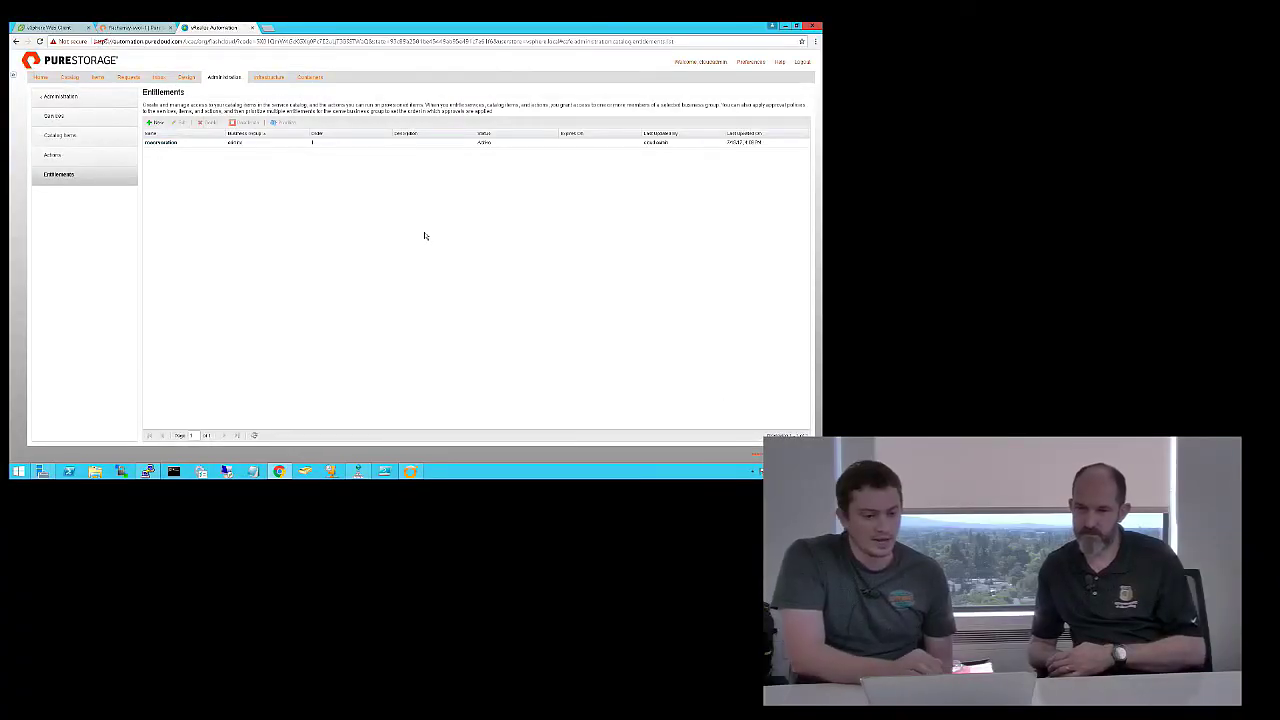
click(72, 79)
Step: Select the VMFS datastore item and view its actions, now including Create FlashArray Snapshot
click(97, 77)
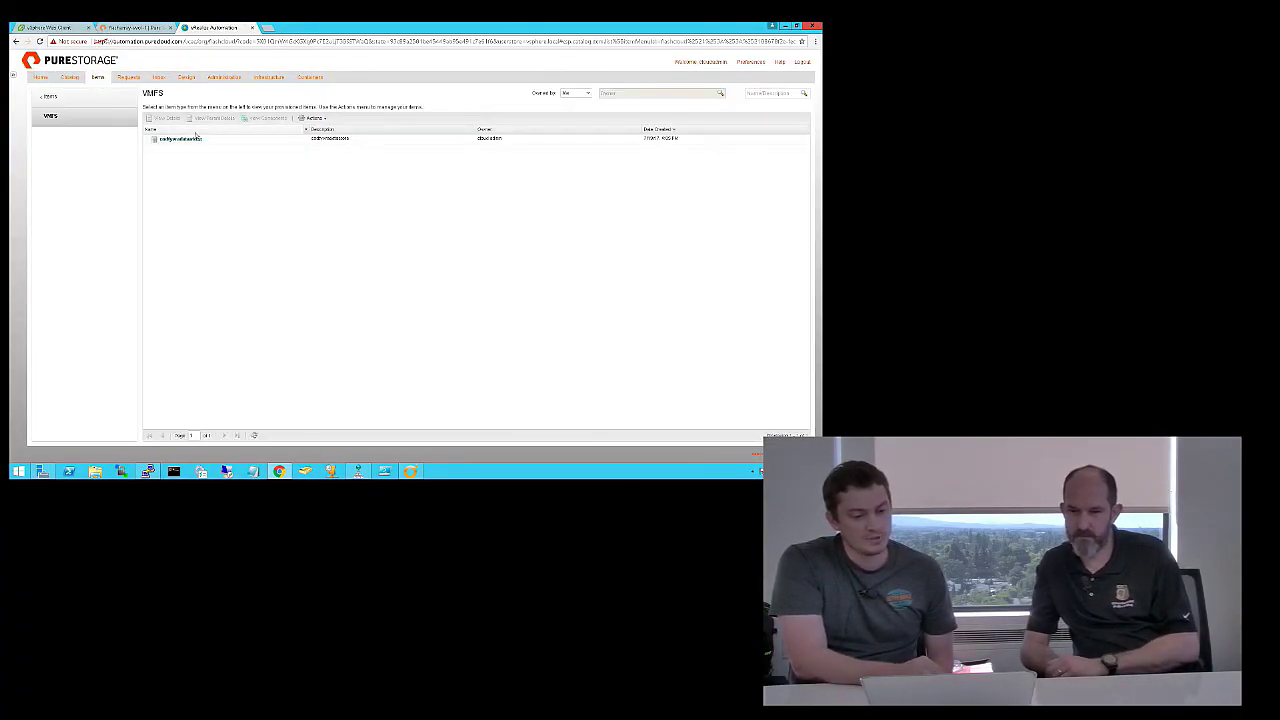
click(200, 138)
click(313, 118)
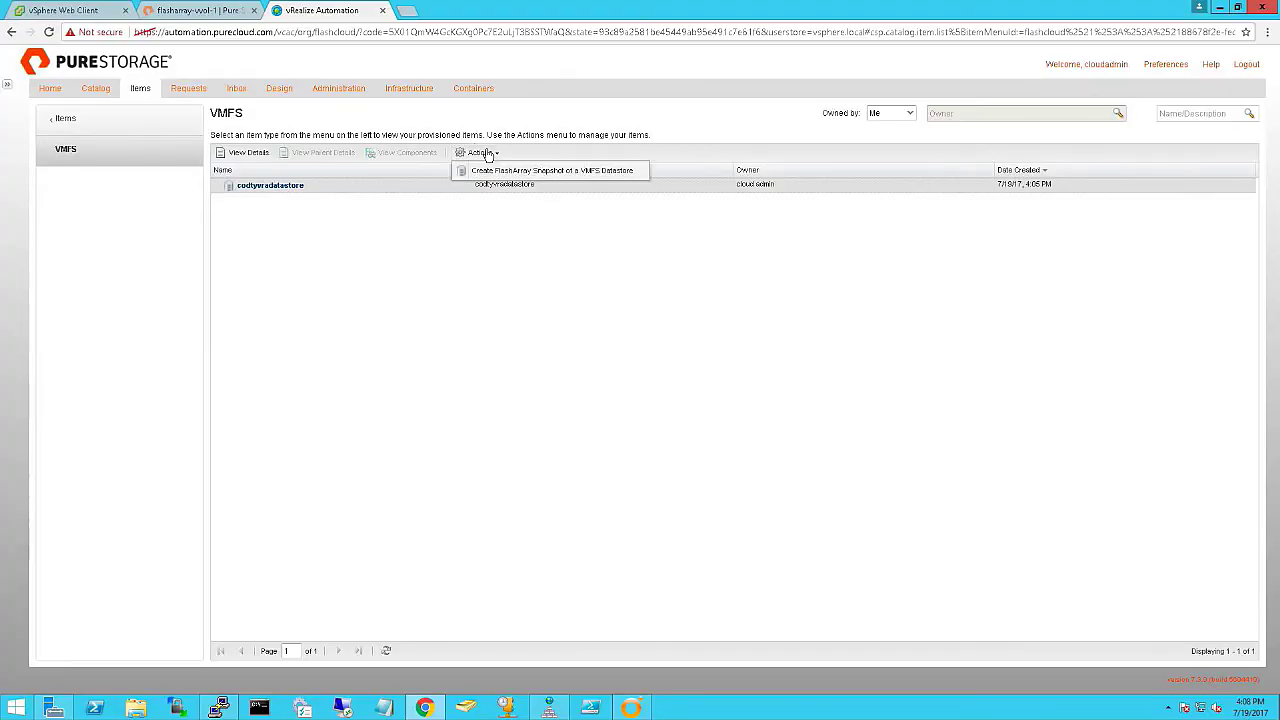